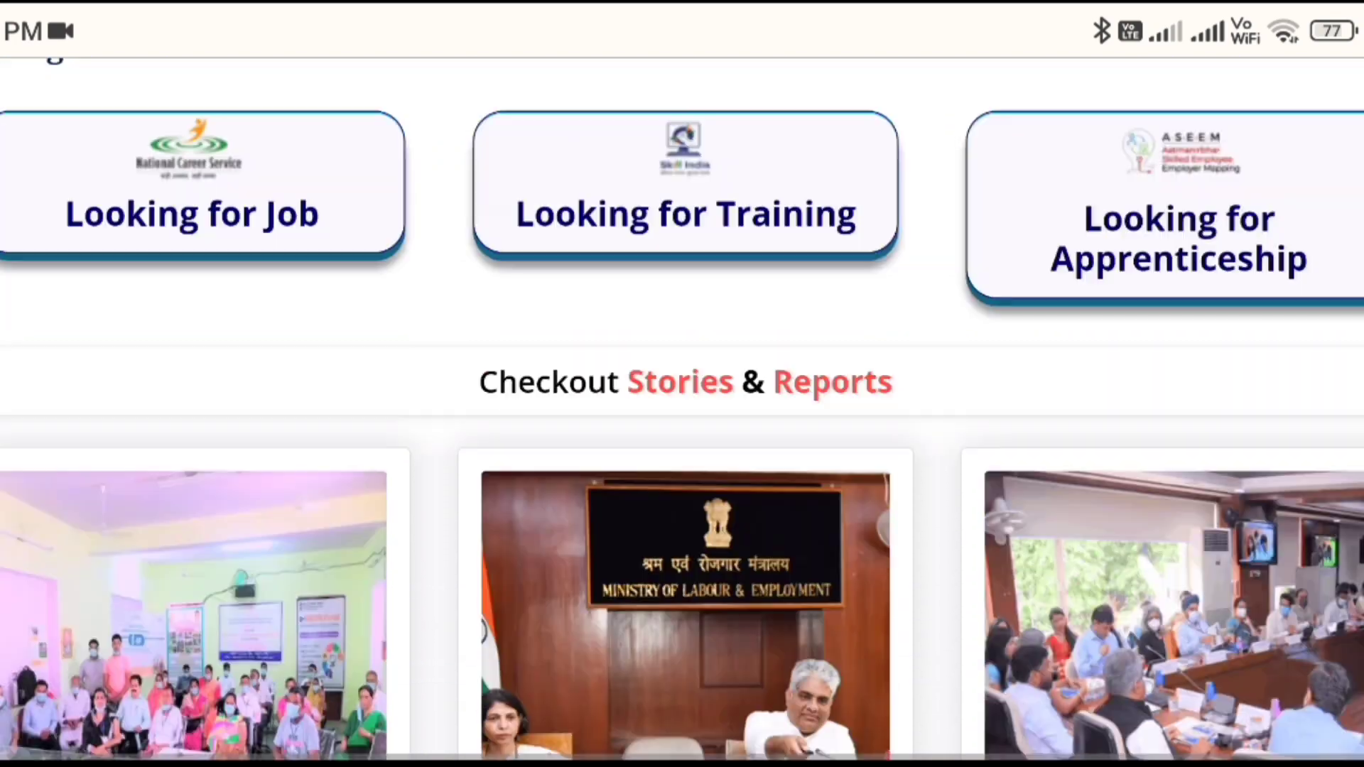
# Open the eShram self-registration form and look over its fields.
pyautogui.scroll(15, 682, 409)
pyautogui.scroll(-5, 682, 409)
pyautogui.scroll(-2, 682, 409)
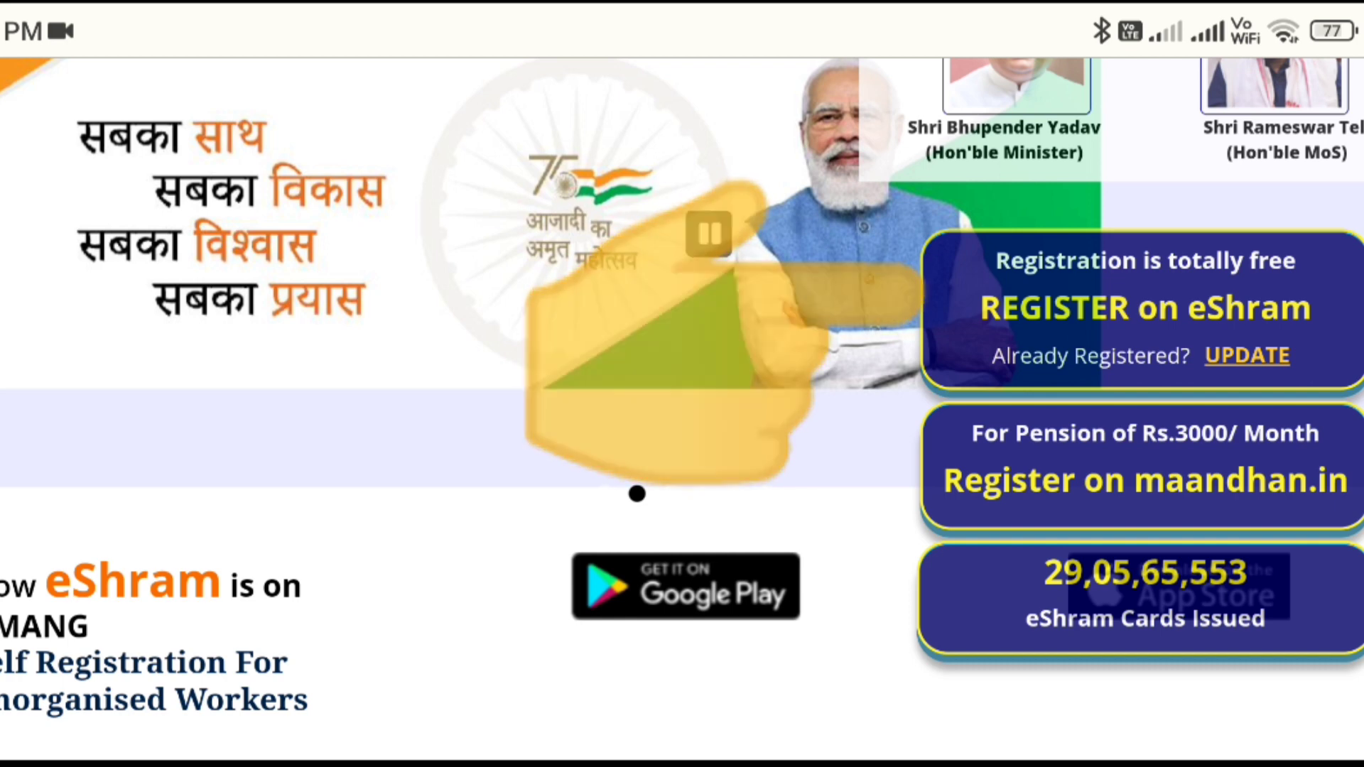
pyautogui.click(1145, 308)
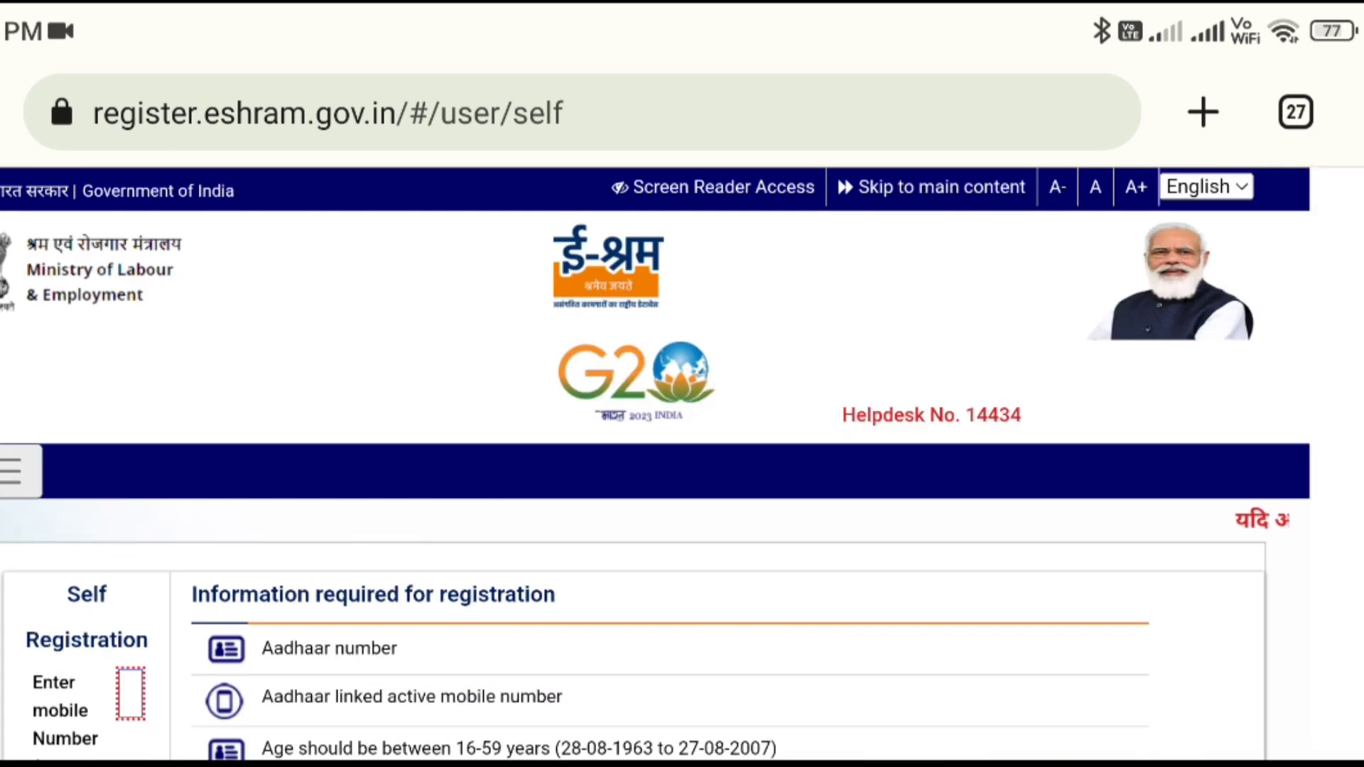
pyautogui.scroll(-3, 655, 464)
pyautogui.scroll(-3, 655, 465)
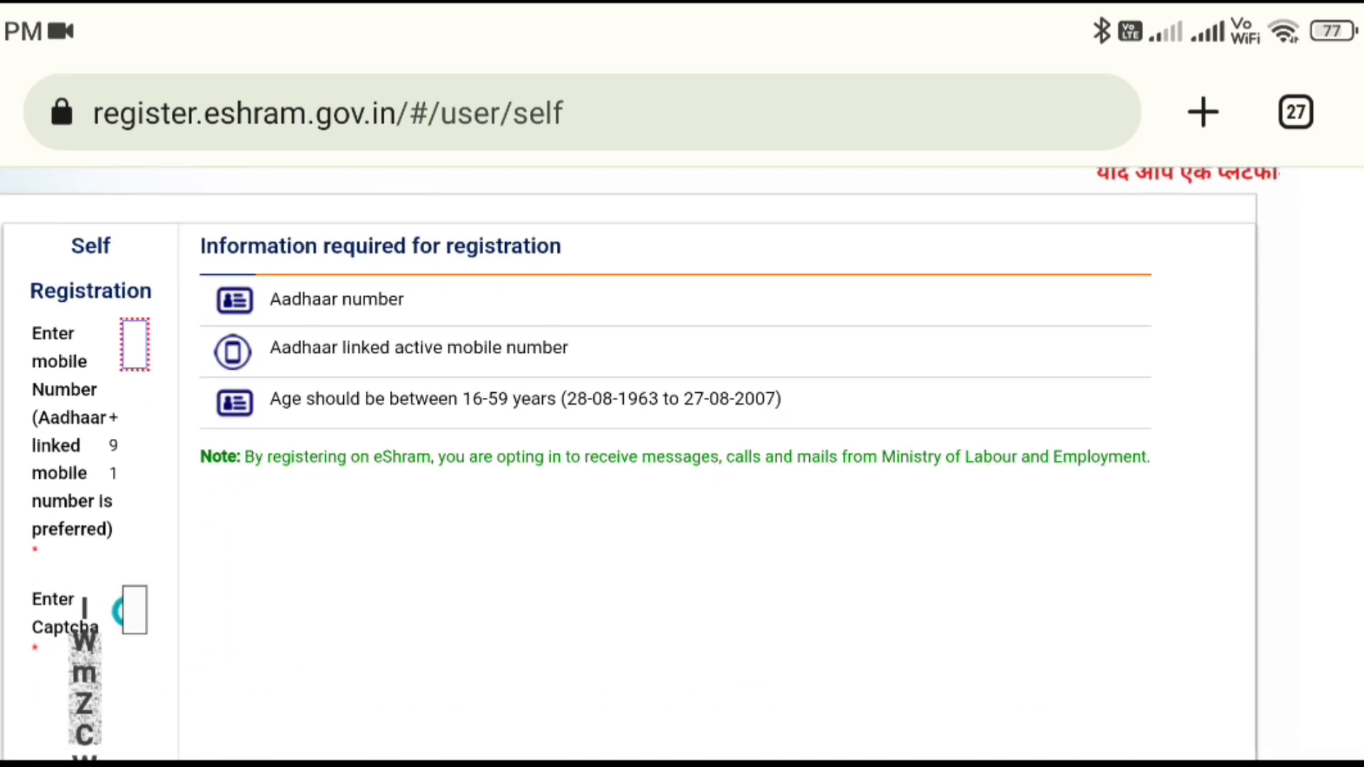
pyautogui.scroll(-4, 655, 465)
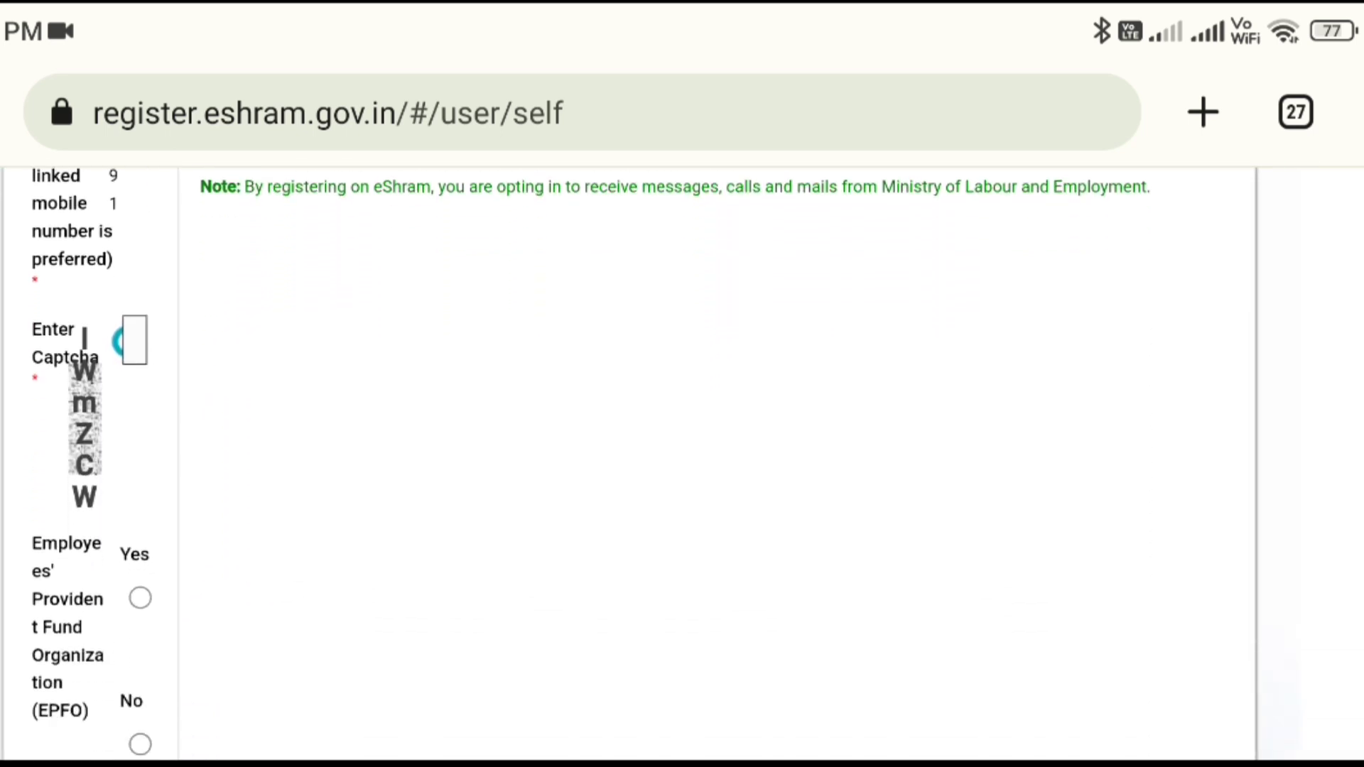
pyautogui.scroll(3, 655, 464)
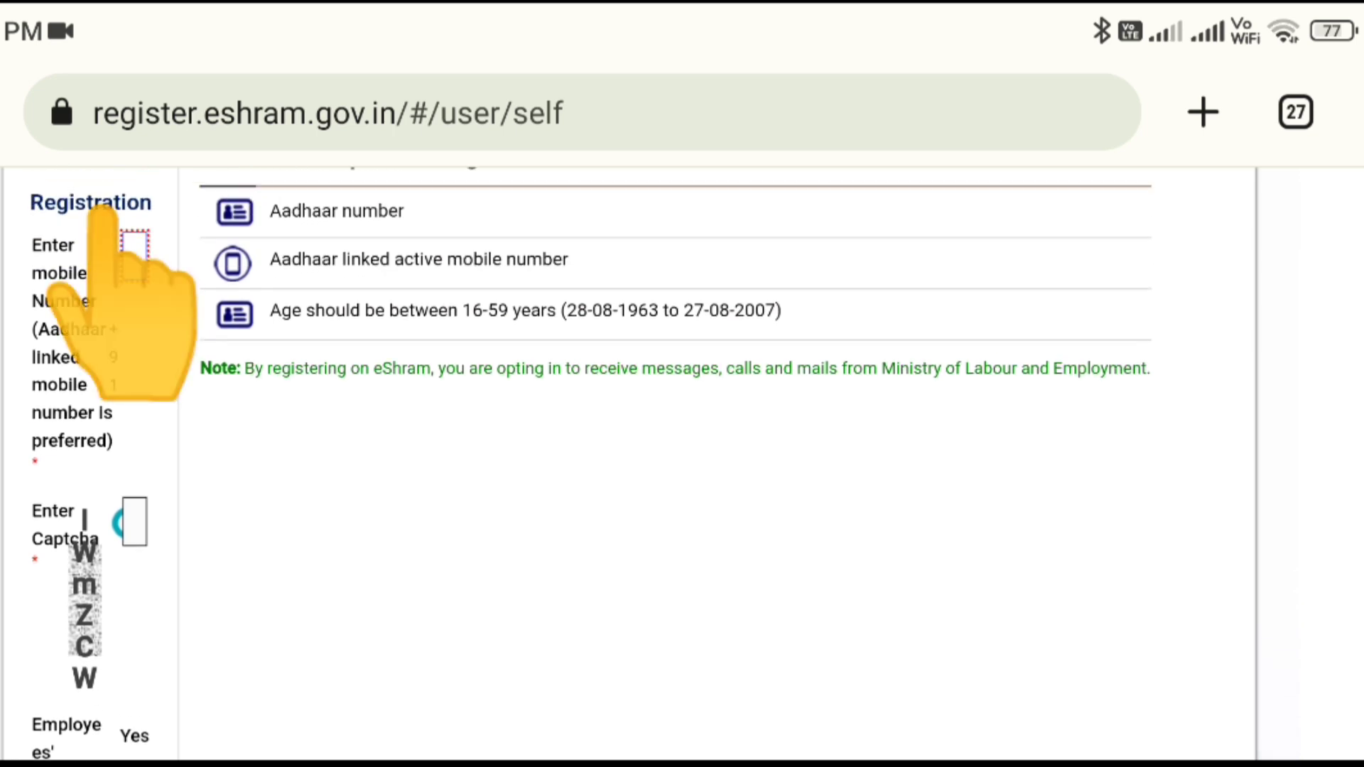
# Focus the Aadhaar-linked mobile number field, then dismiss the keyboard without entering a number.
pyautogui.click(135, 256)
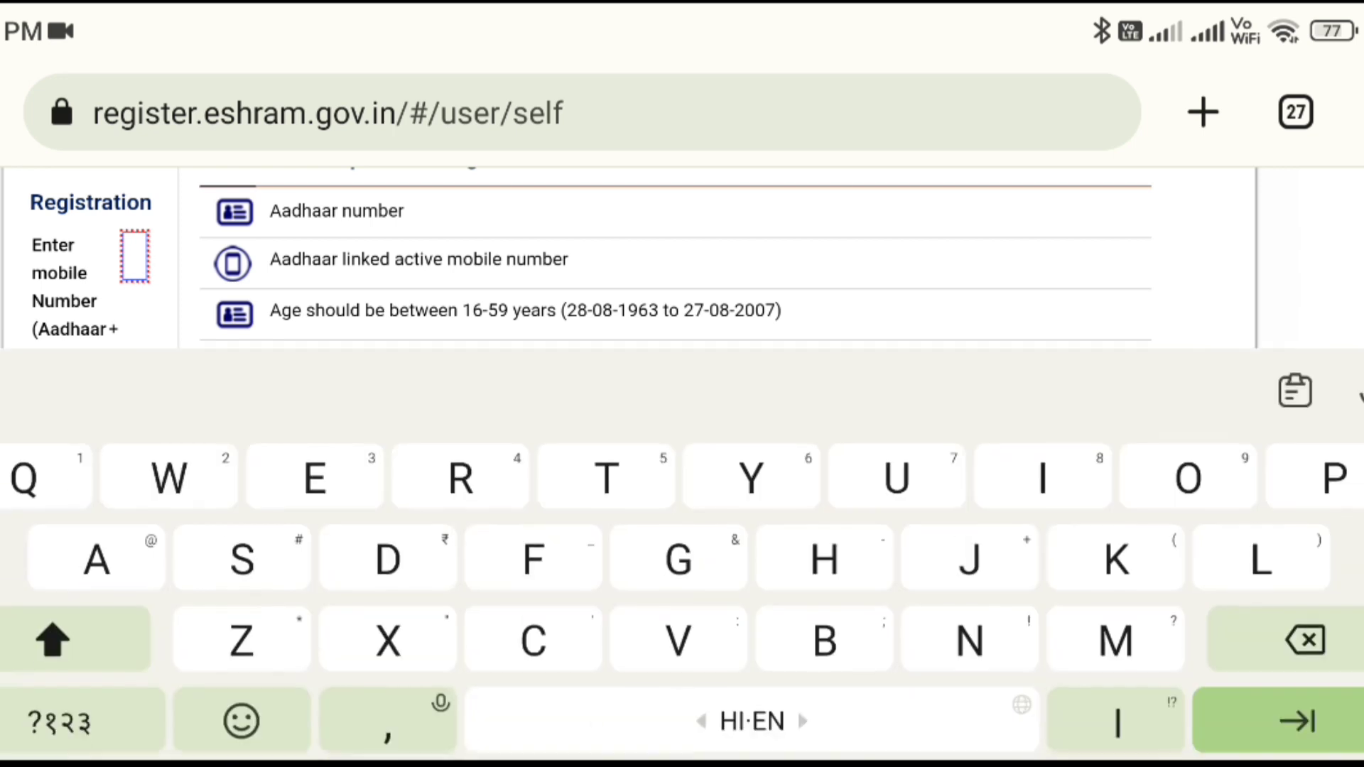
pyautogui.press('Escape')
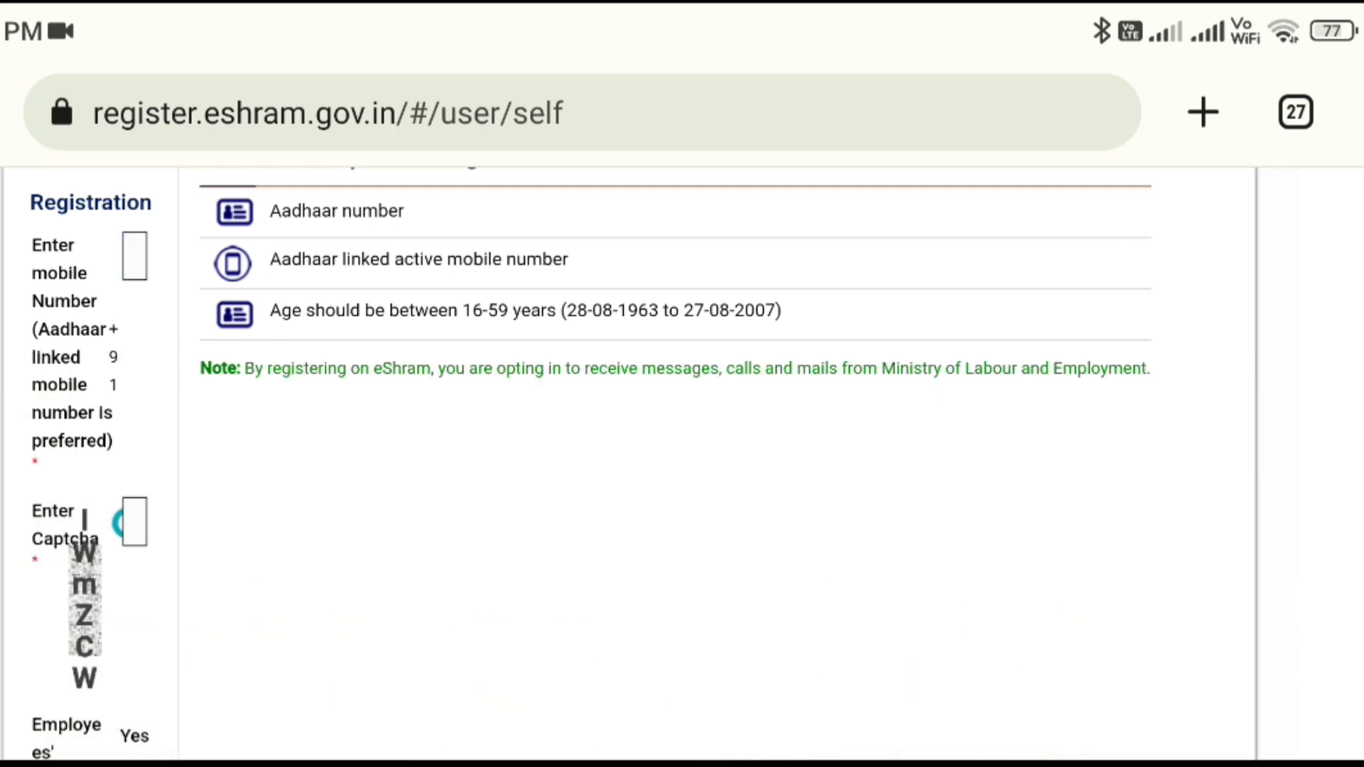
pyautogui.scroll(-1, 683, 469)
pyautogui.scroll(-1, 682, 469)
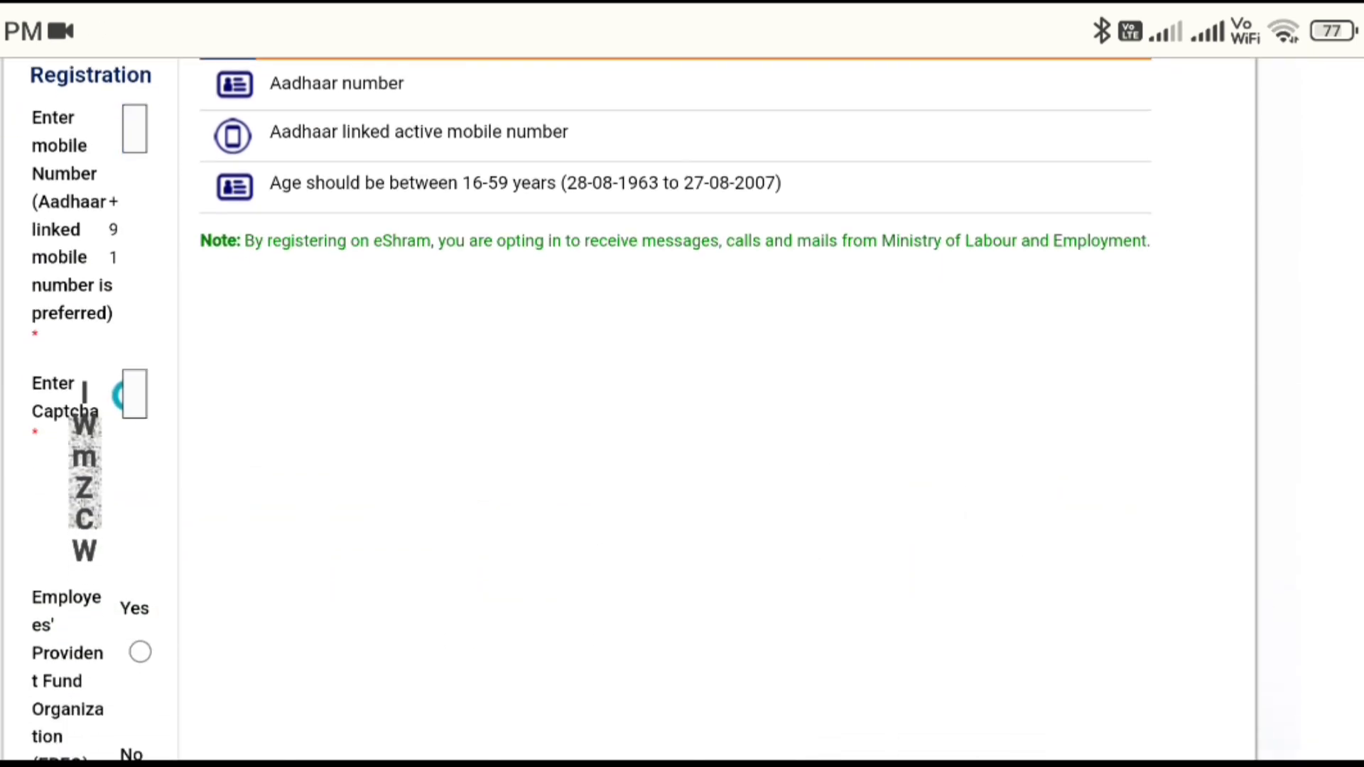
pyautogui.scroll(2, 682, 469)
pyautogui.scroll(1, 592, 464)
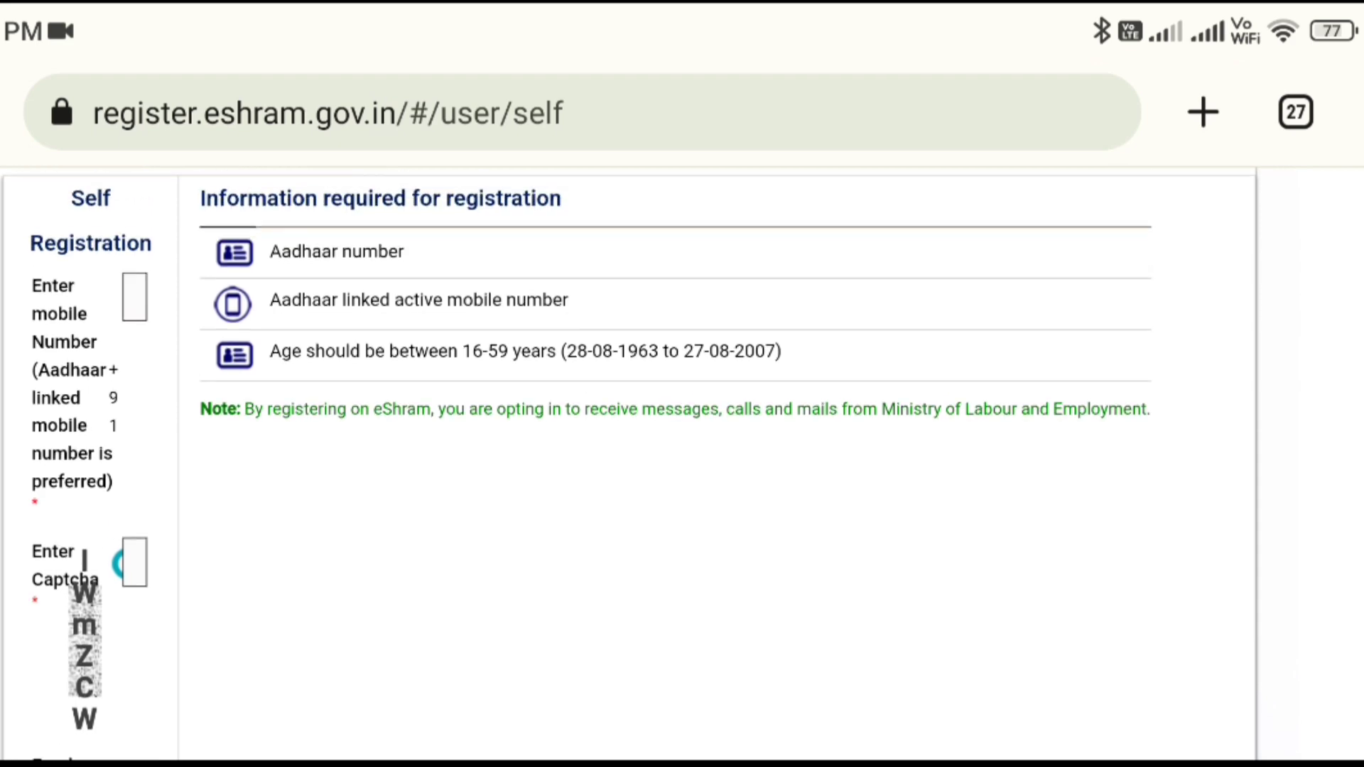
pyautogui.scroll(-1, 682, 469)
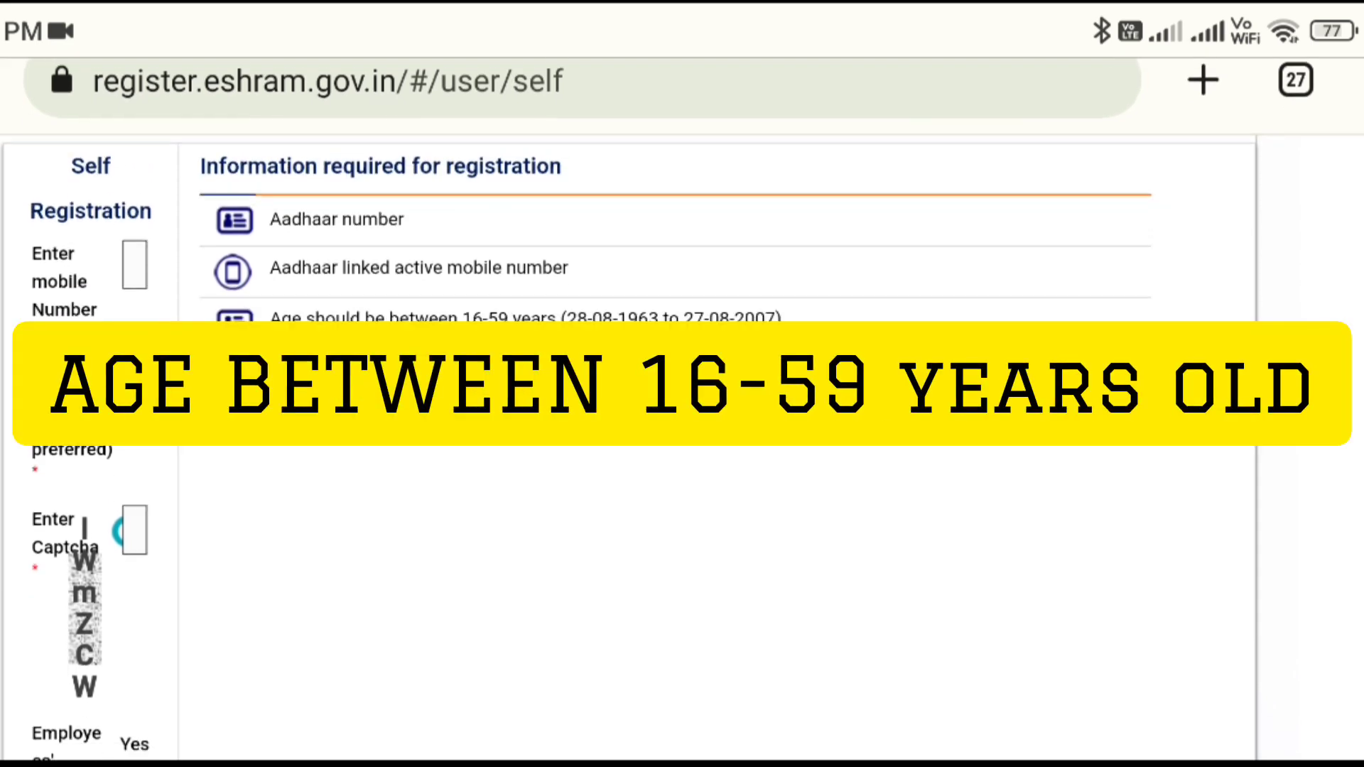
pyautogui.scroll(3, 135, 321)
pyautogui.hscroll(-1, 682, 410)
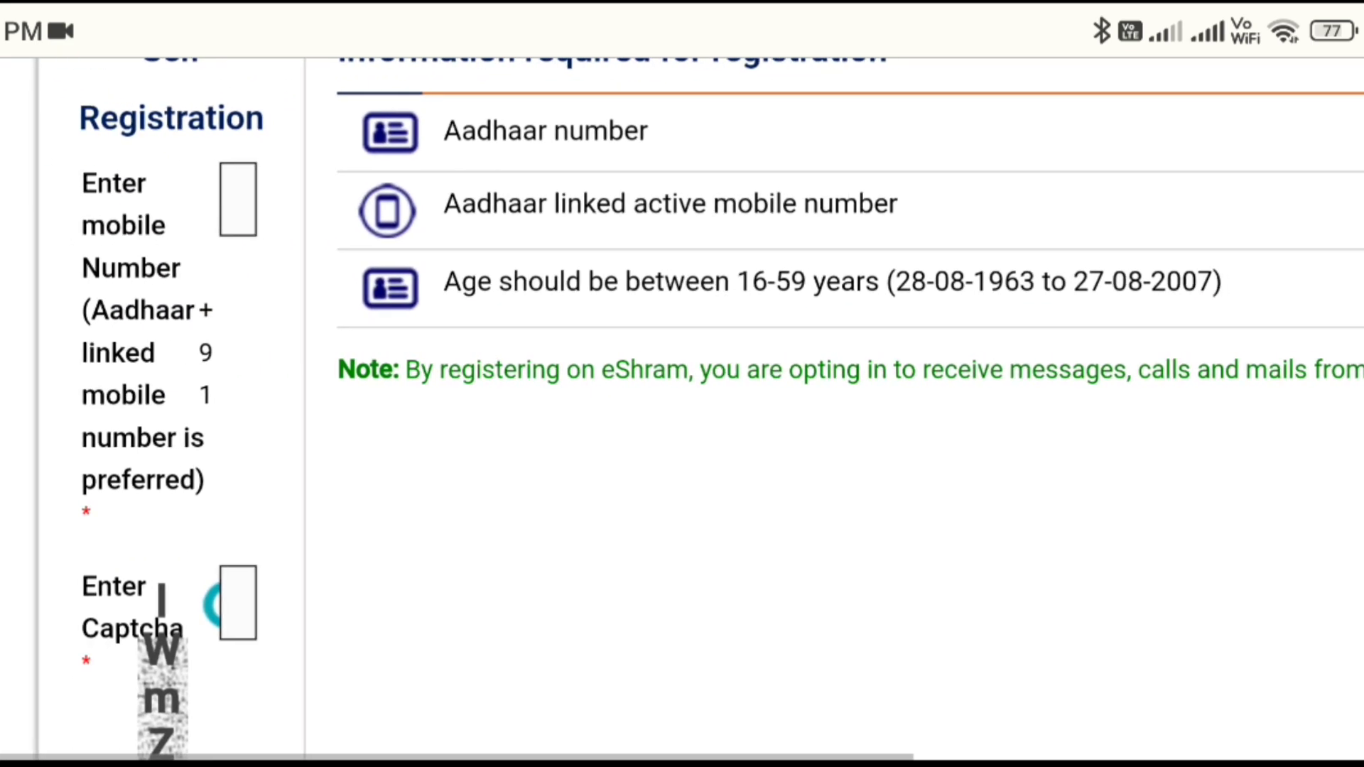
pyautogui.scroll(-2, 682, 469)
pyautogui.scroll(-3, 682, 497)
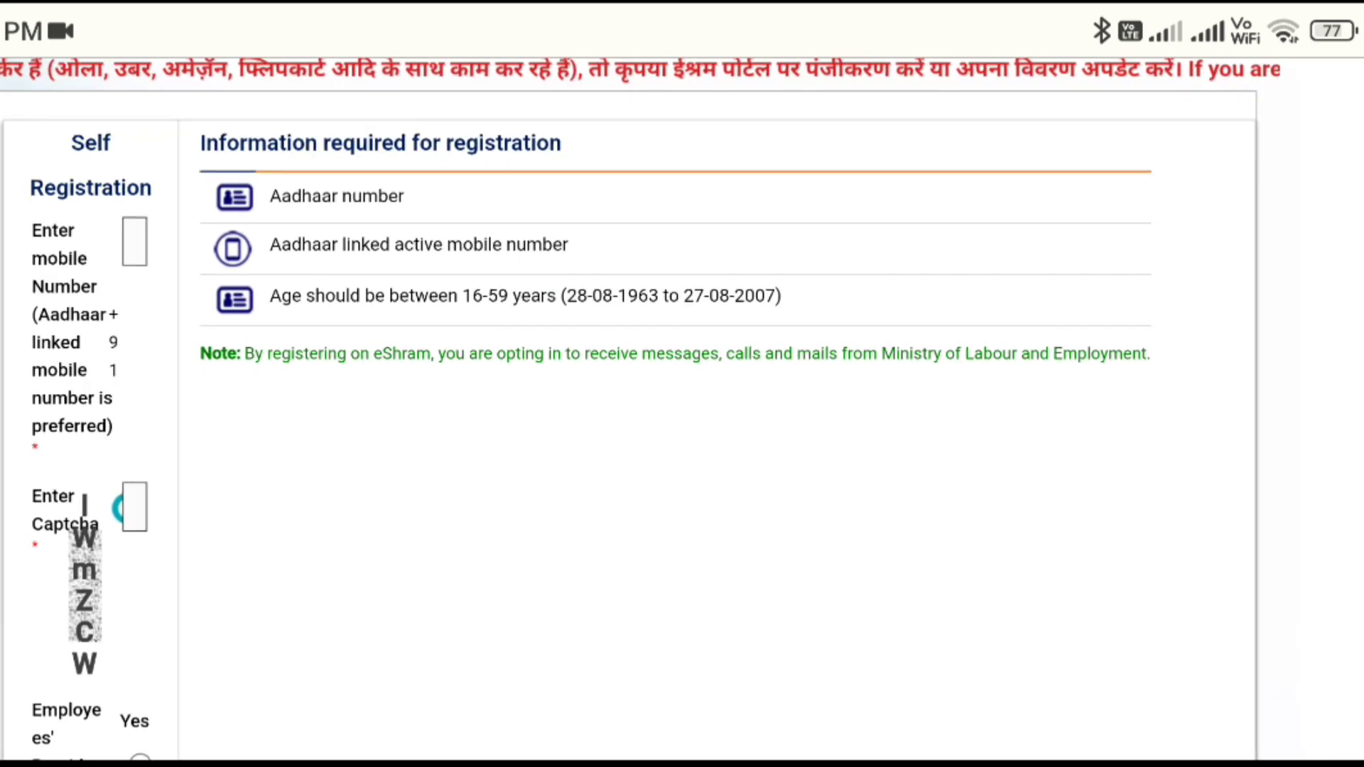
pyautogui.scroll(-2, 682, 441)
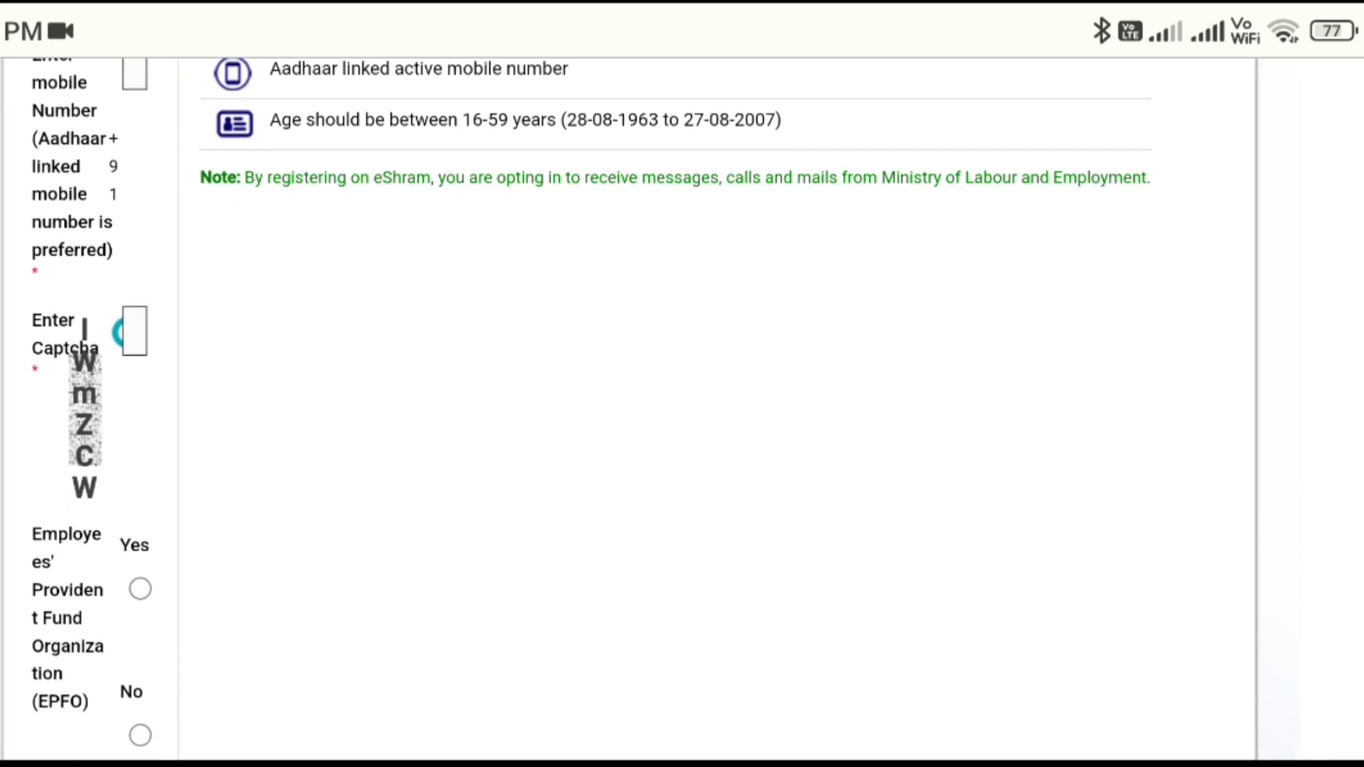
pyautogui.scroll(5, 85, 334)
pyautogui.scroll(-5, 284, 427)
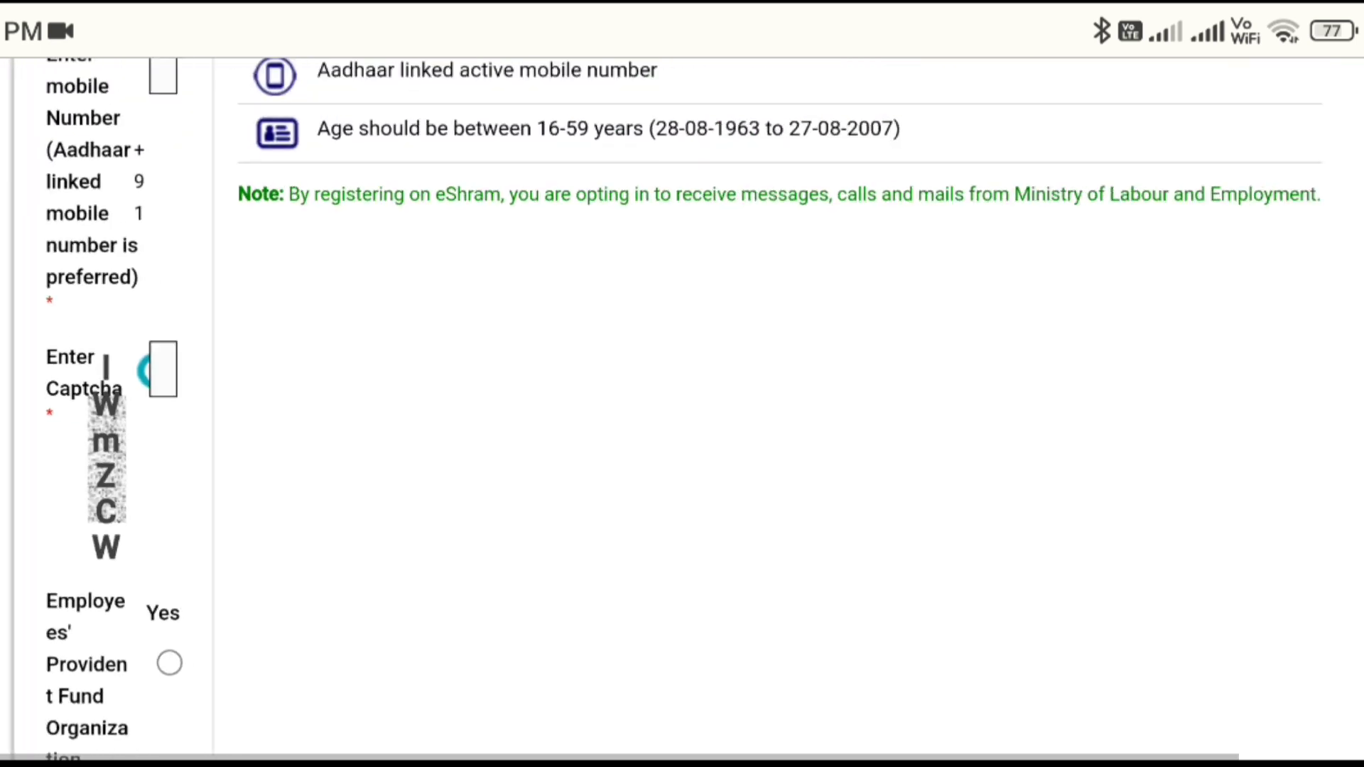
pyautogui.scroll(-1, 682, 427)
pyautogui.scroll(4, 85, 355)
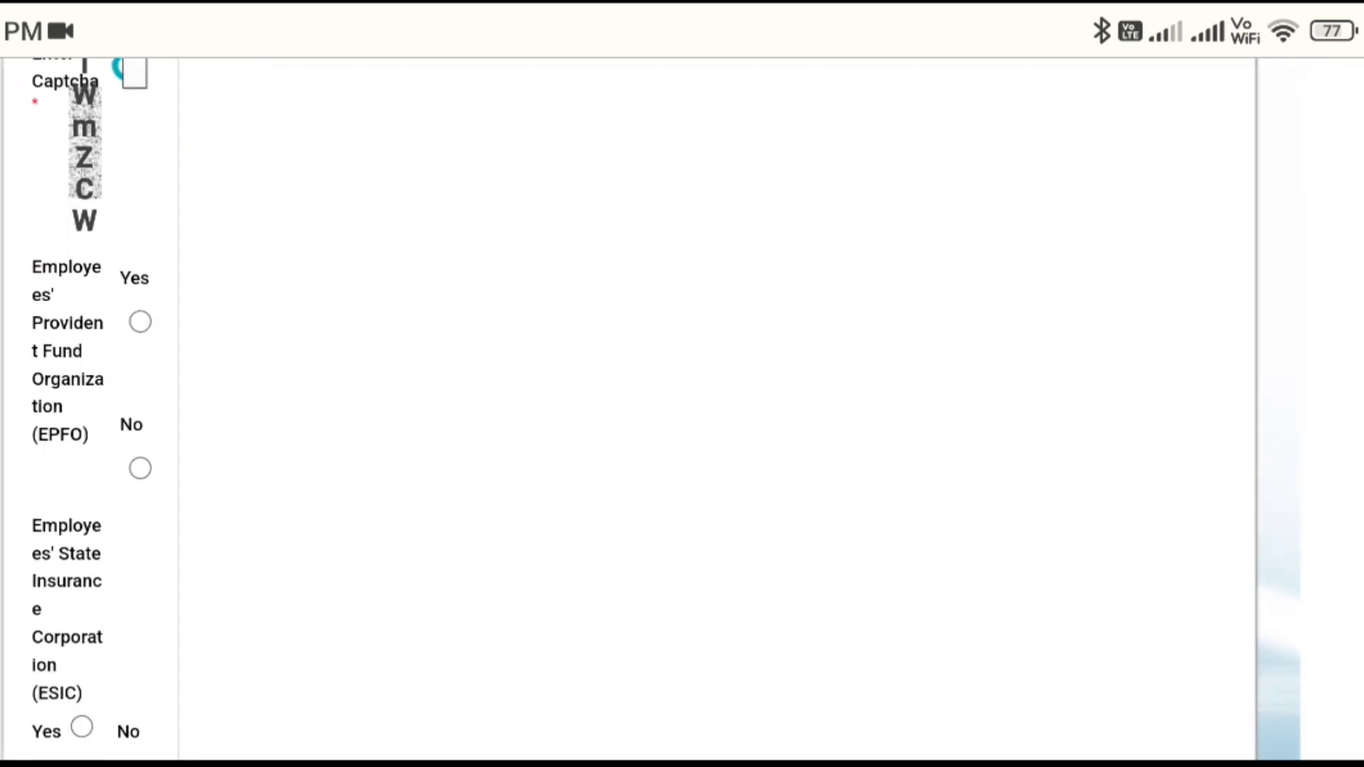
pyautogui.scroll(-2, 93, 426)
# Answer EPFO membership No and ESIC membership Yes, then go to the Digital Seva CSC login.
pyautogui.click(140, 389)
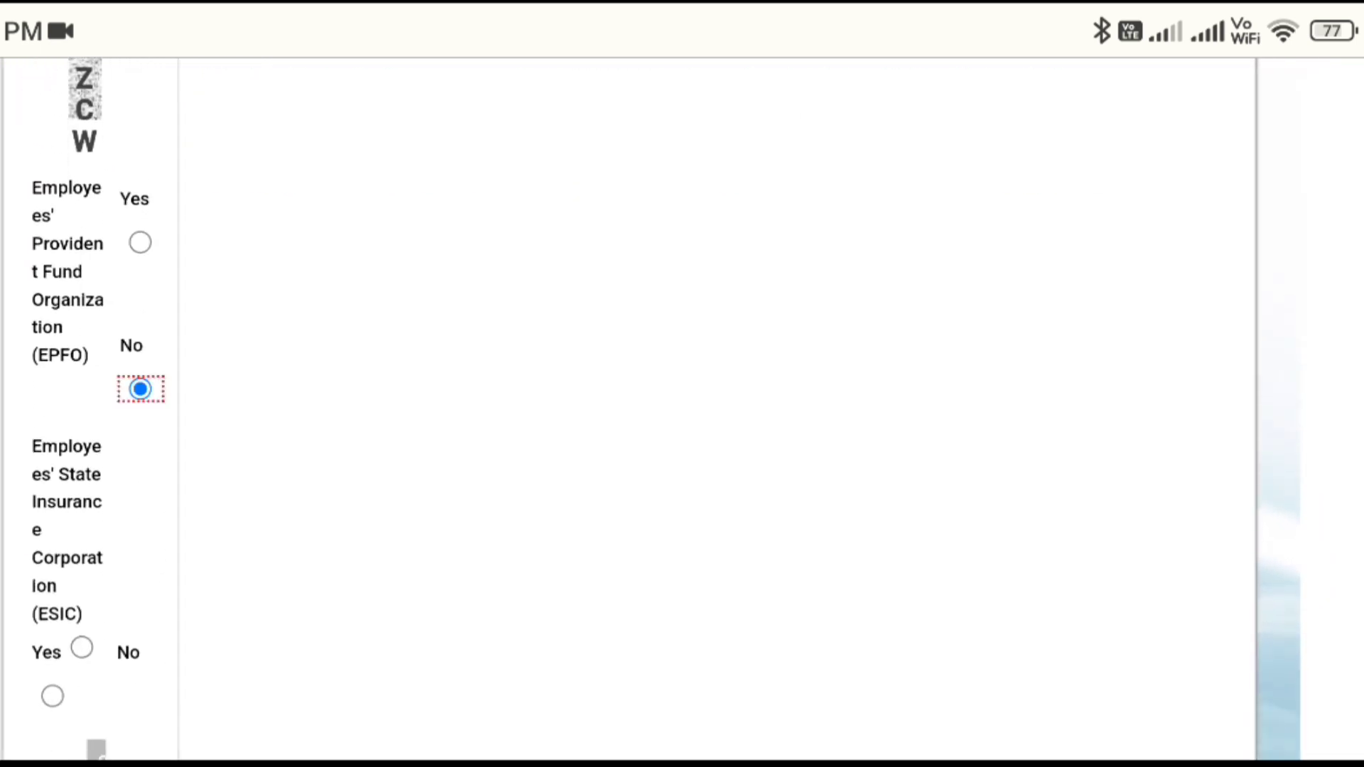
pyautogui.scroll(-3, 630, 409)
pyautogui.click(82, 439)
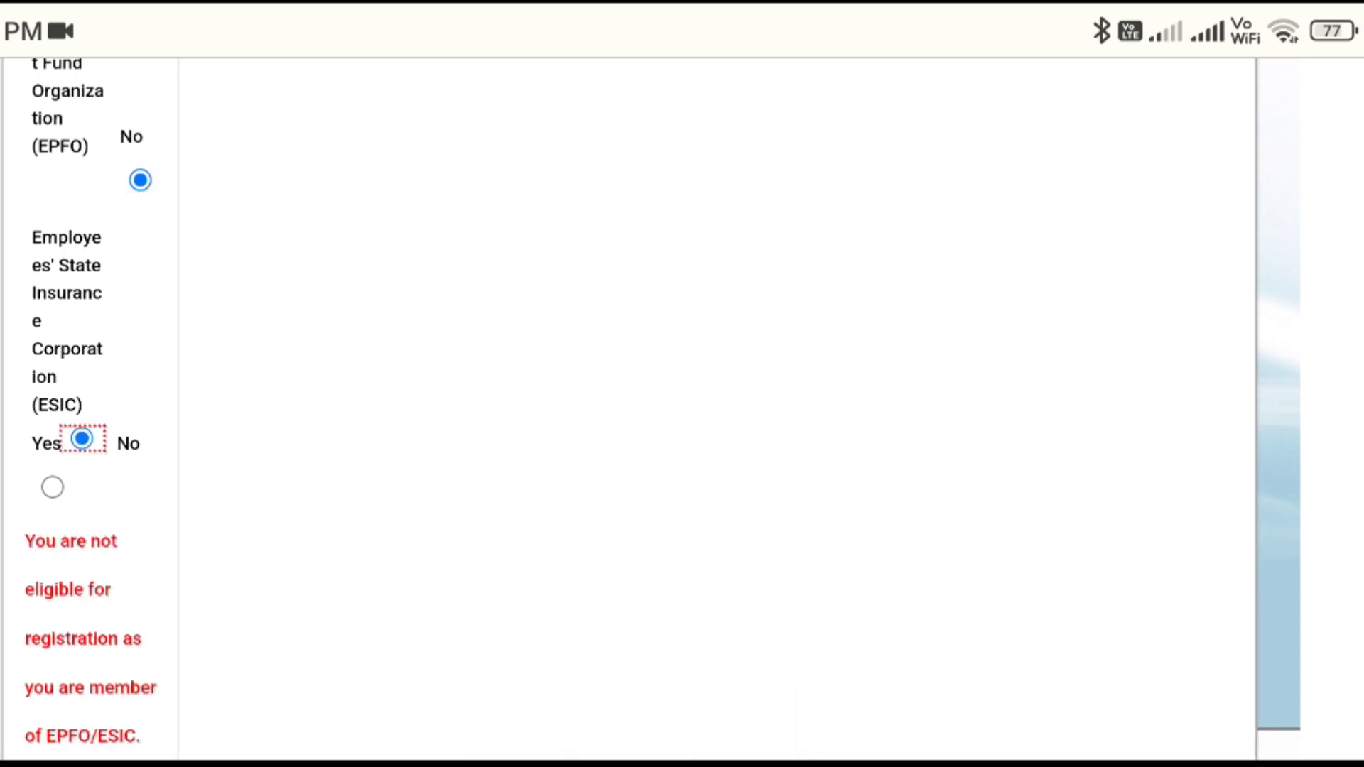
pyautogui.scroll(-3, 629, 409)
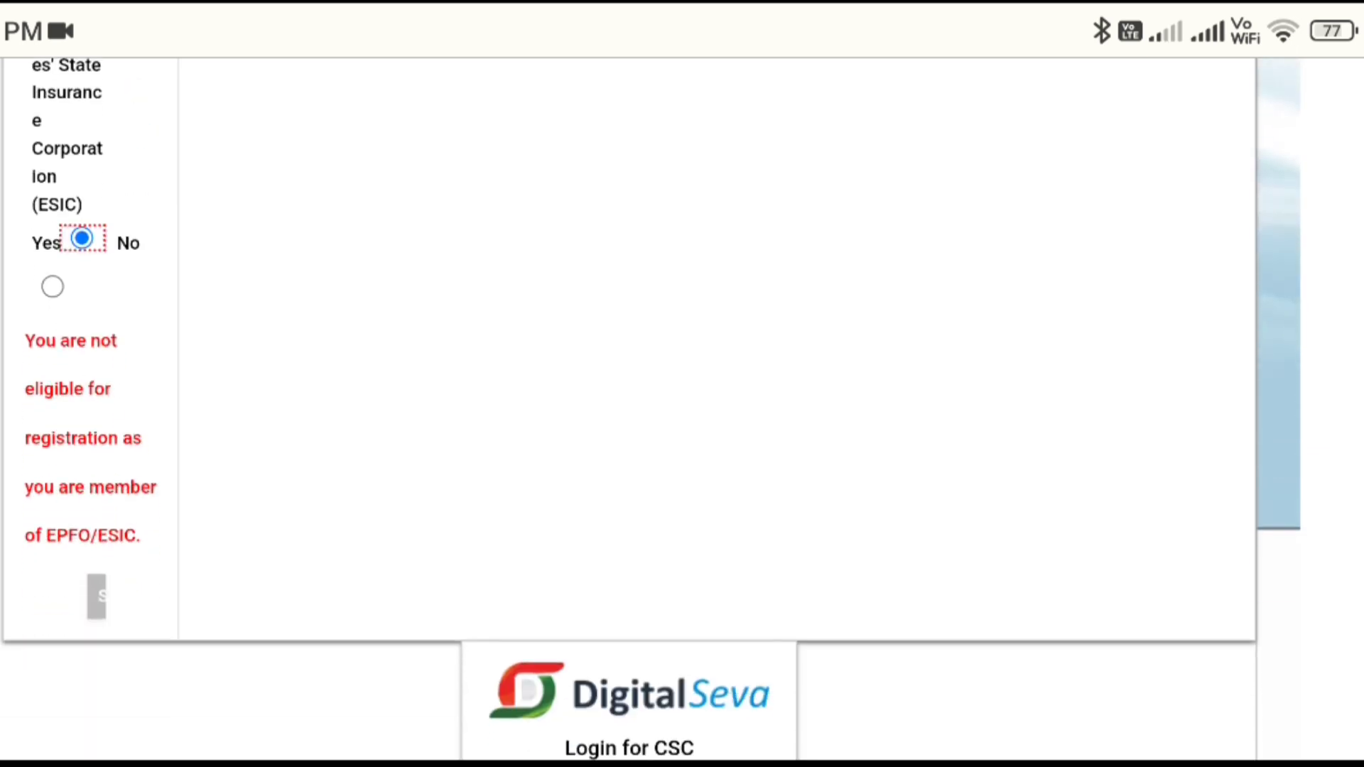
pyautogui.scroll(-2, 629, 409)
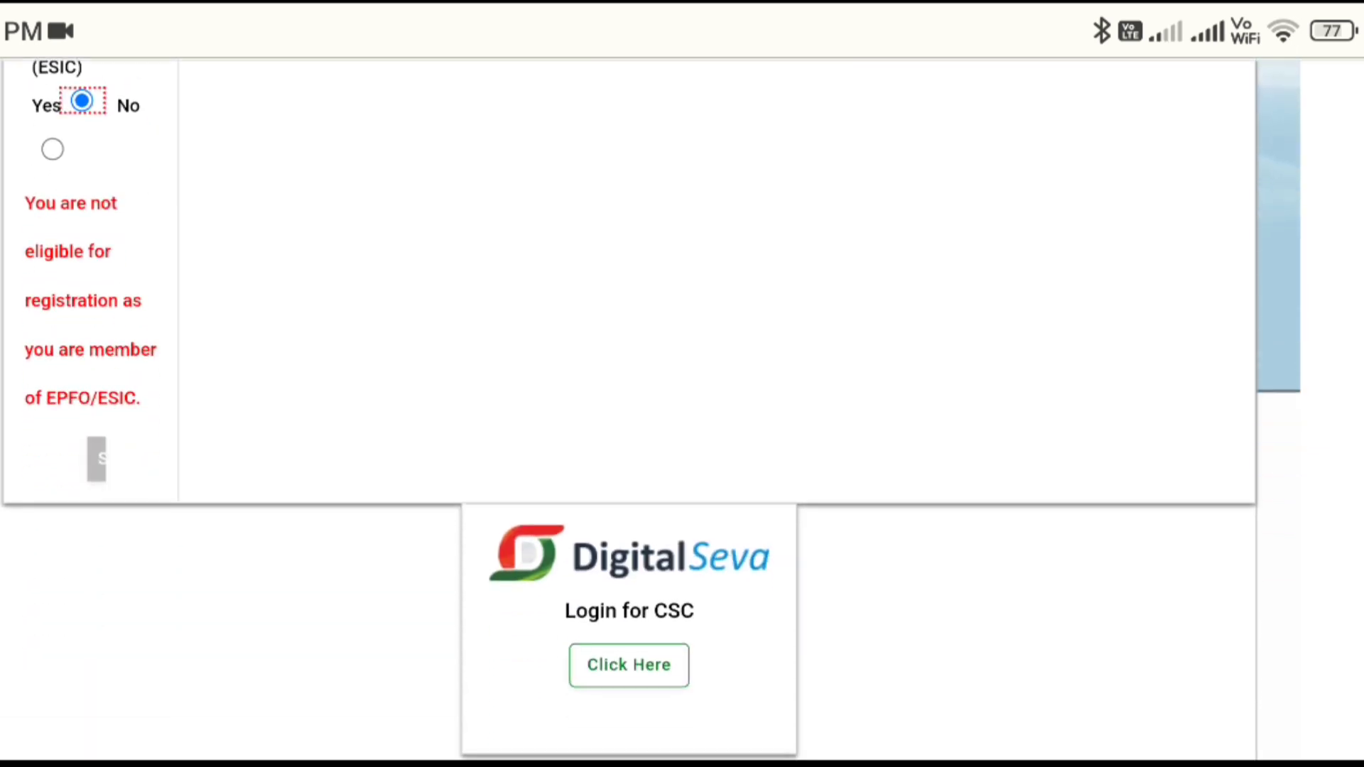
pyautogui.scroll(10, 629, 409)
pyautogui.scroll(5, 629, 410)
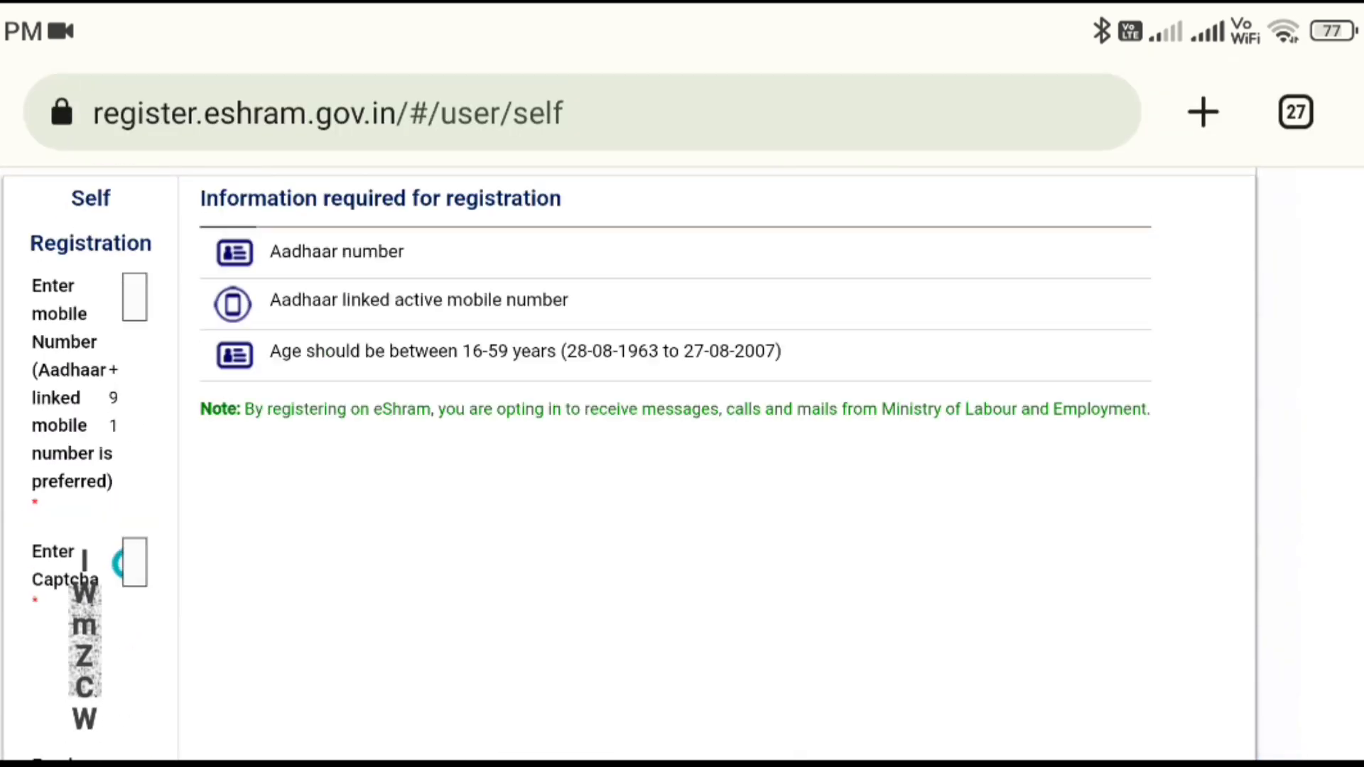
pyautogui.scroll(-10, 630, 409)
pyautogui.scroll(-9, 629, 410)
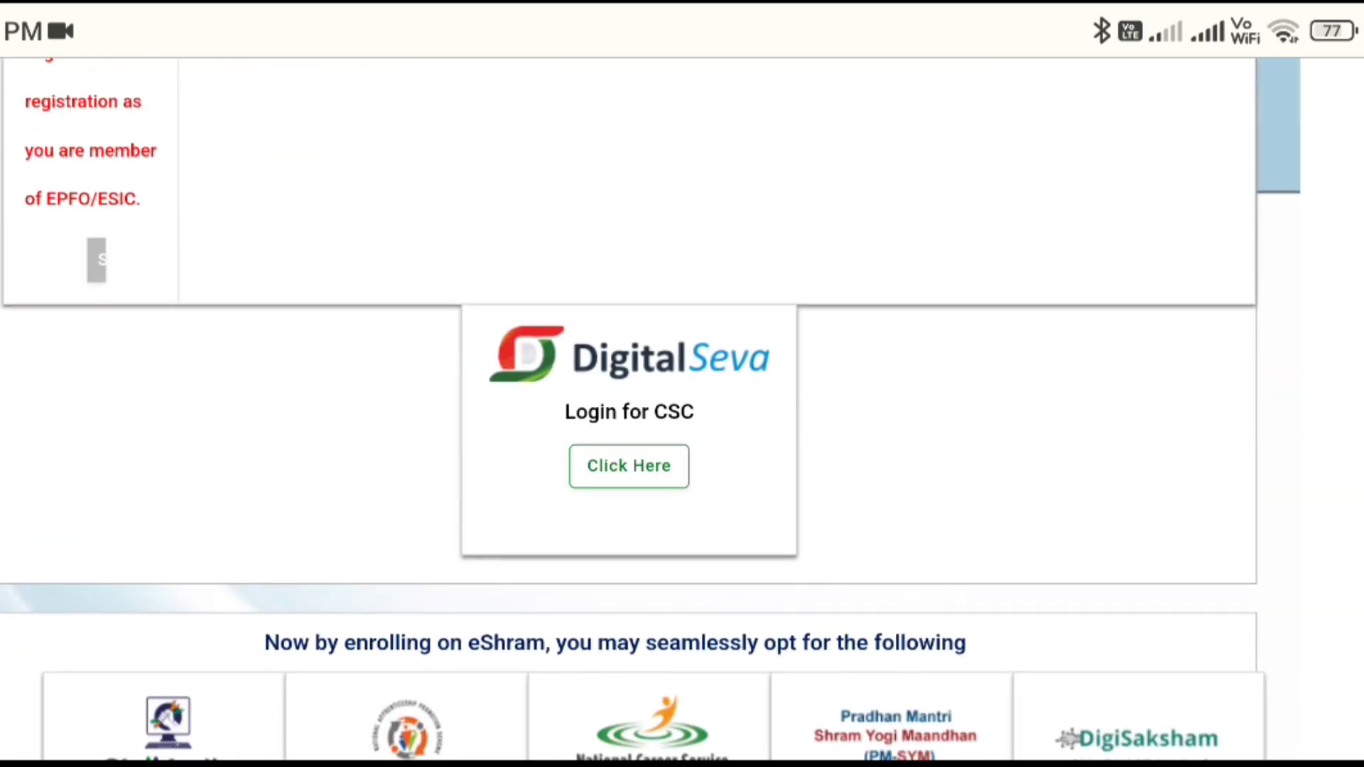
pyautogui.scroll(3, 629, 410)
pyautogui.scroll(-5, 630, 410)
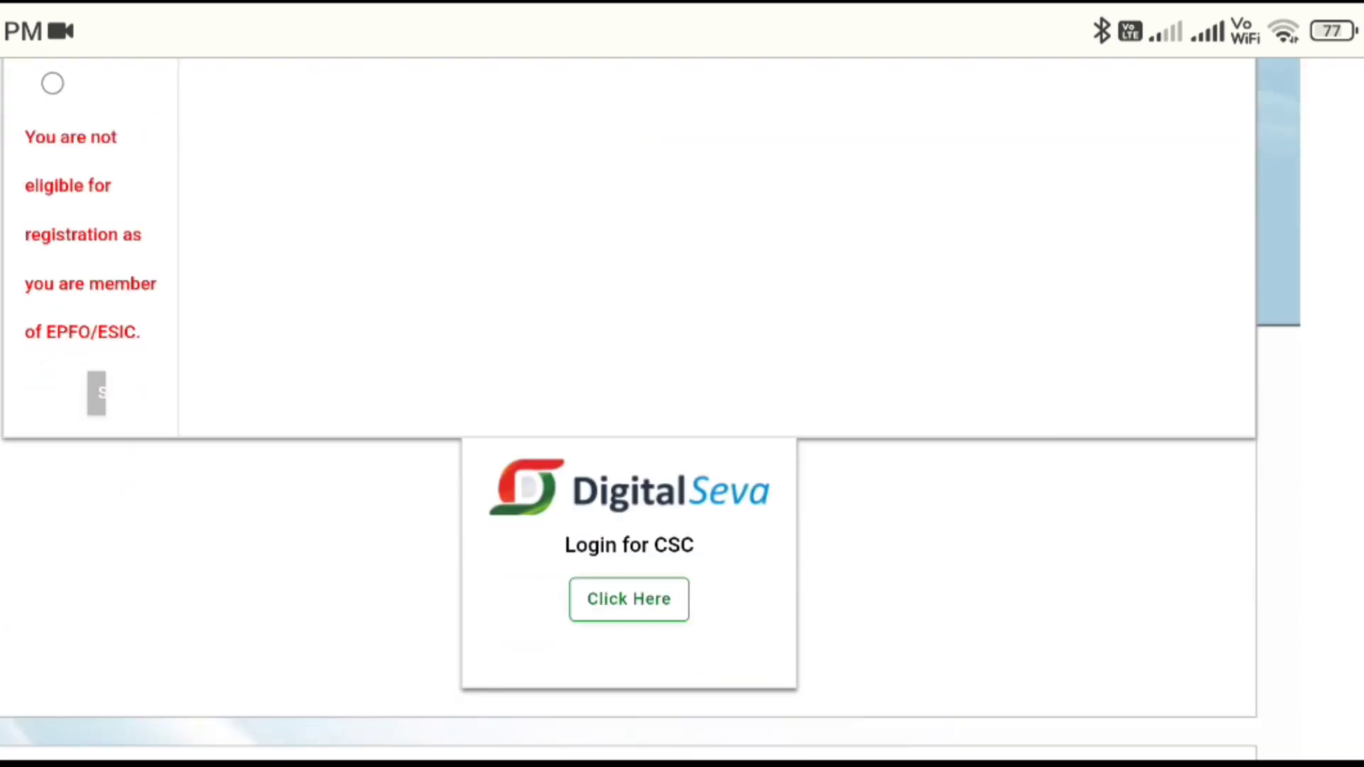
pyautogui.scroll(1, 630, 409)
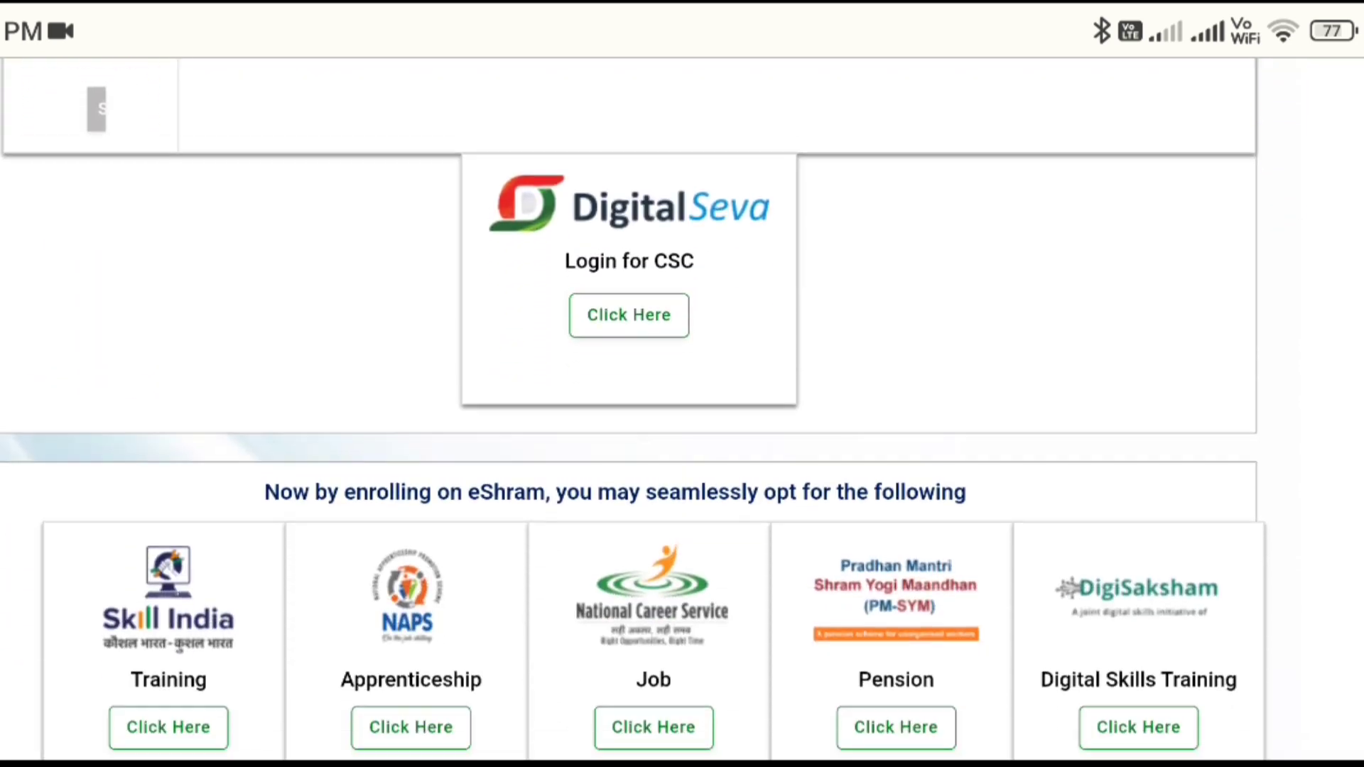
pyautogui.click(629, 315)
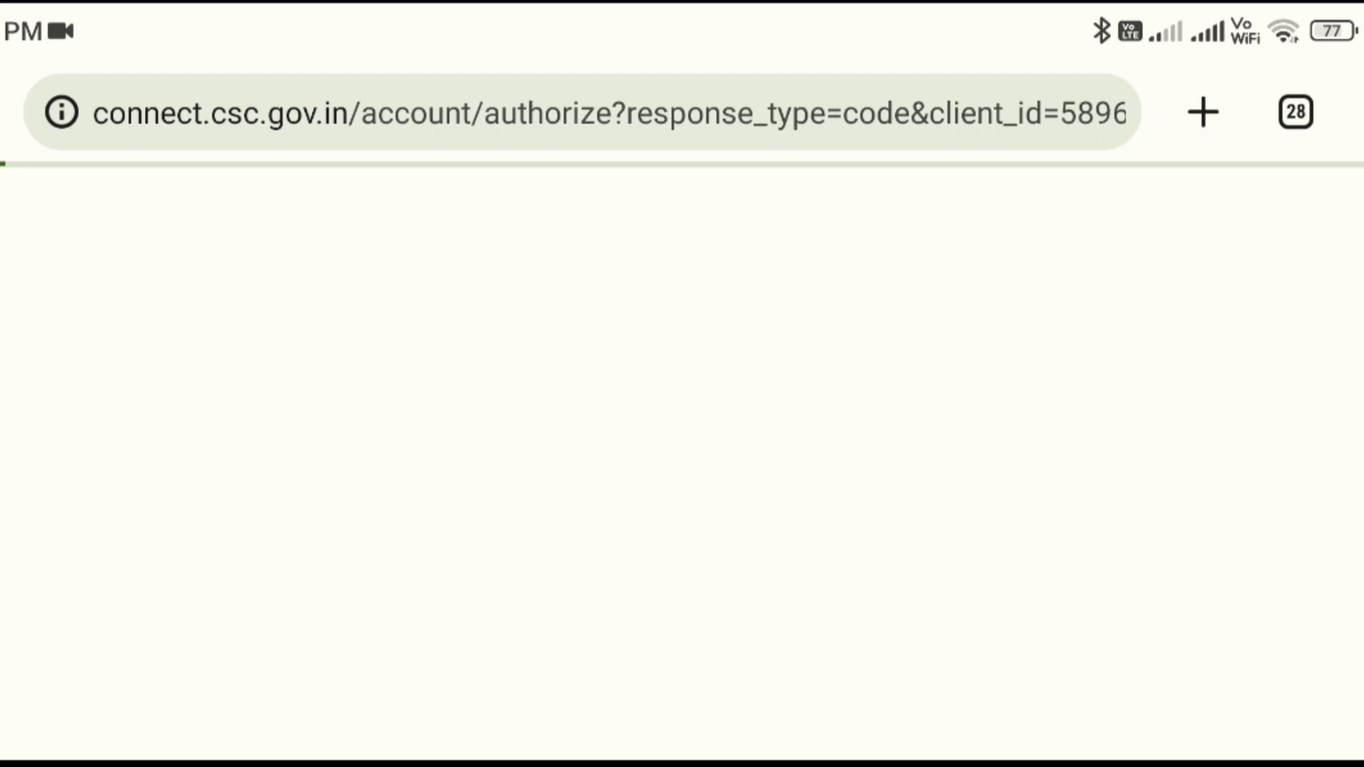
# Scroll through the CSC Connect sign-in and dashboard to reach the eShram registration form.
pyautogui.scroll(-3, 682, 462)
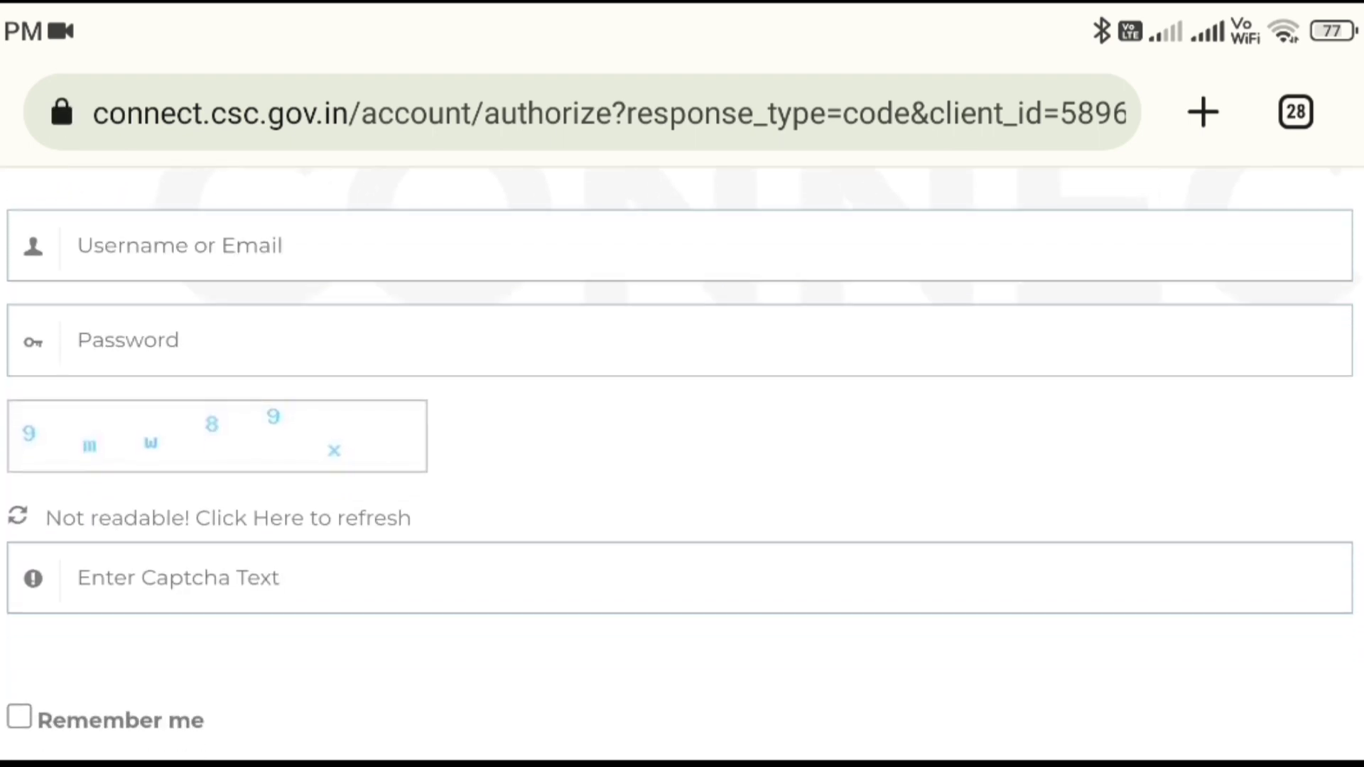
pyautogui.scroll(2, 682, 462)
pyautogui.scroll(-2, 682, 462)
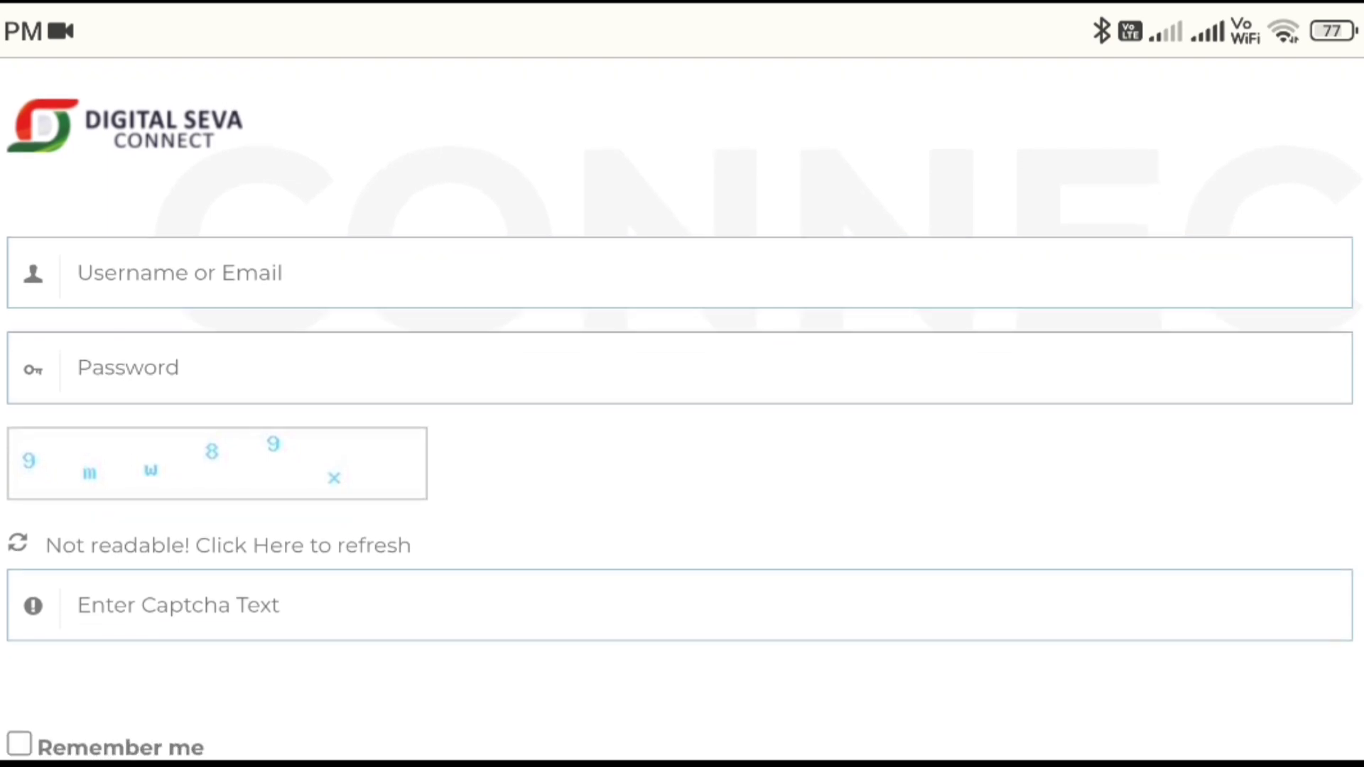
pyautogui.scroll(-1, 682, 388)
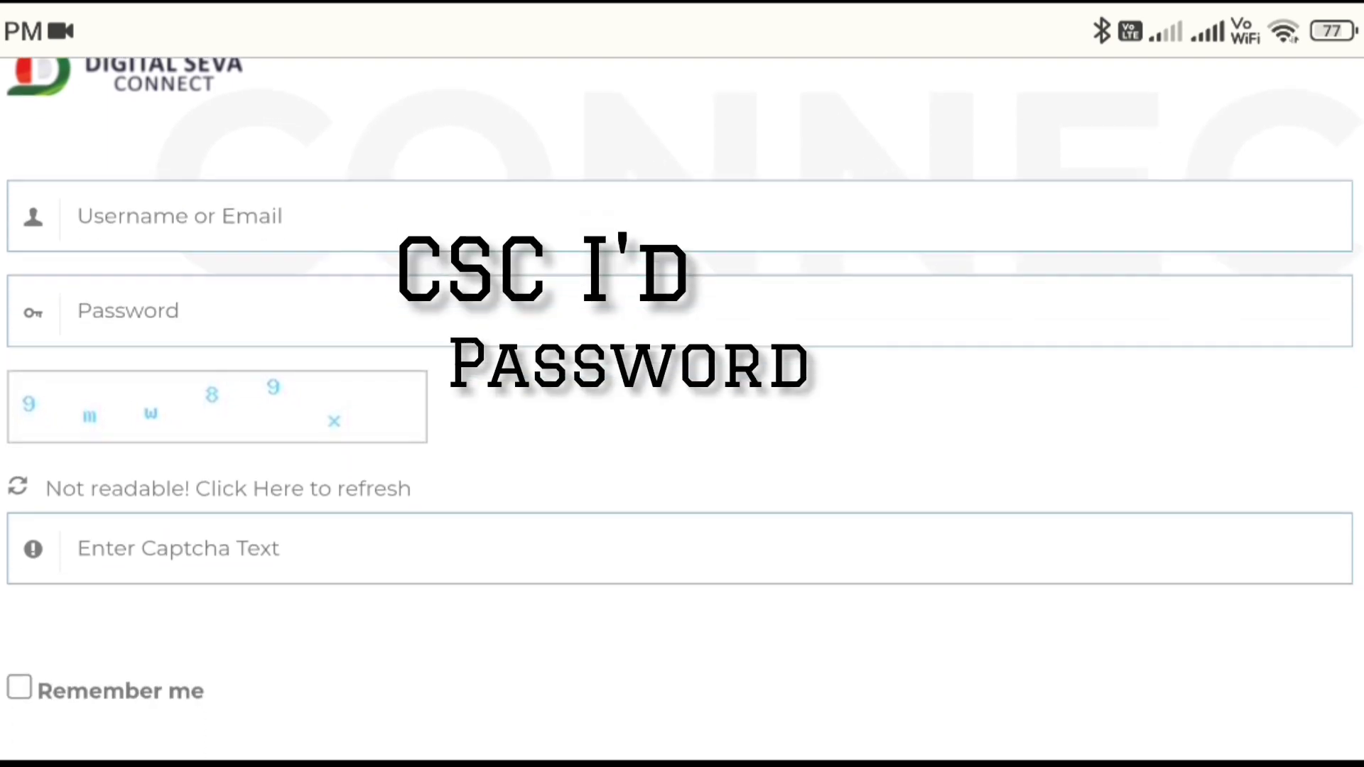
pyautogui.scroll(3, 384, 323)
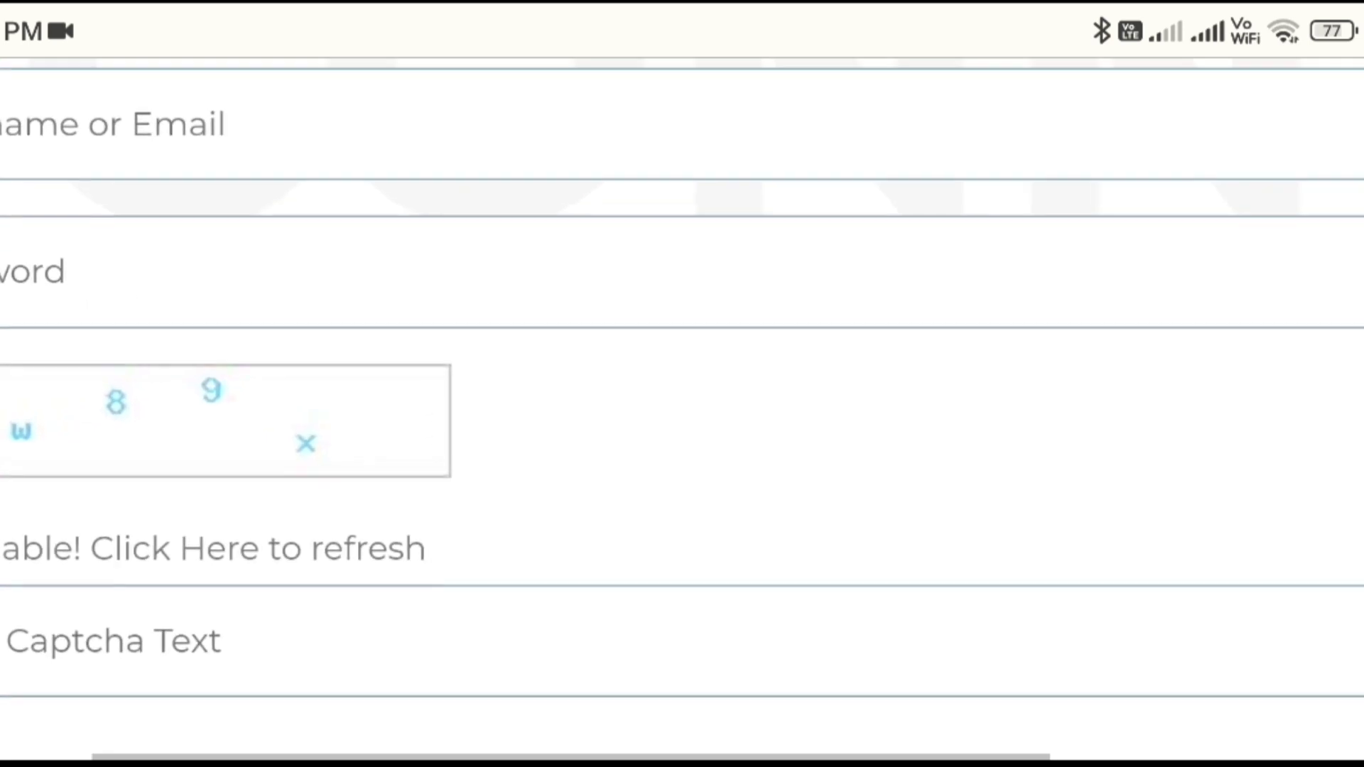
pyautogui.scroll(-3, 682, 384)
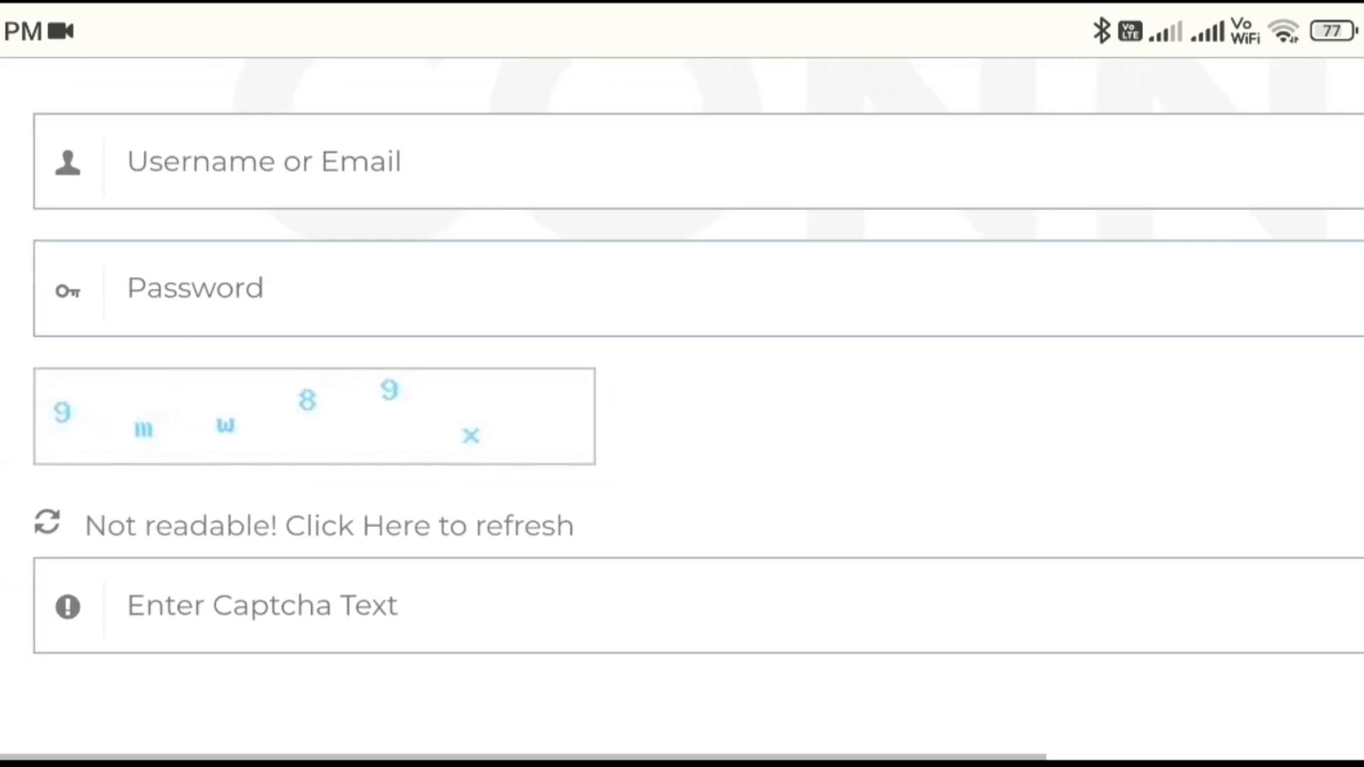
pyautogui.scroll(-3, 293, 597)
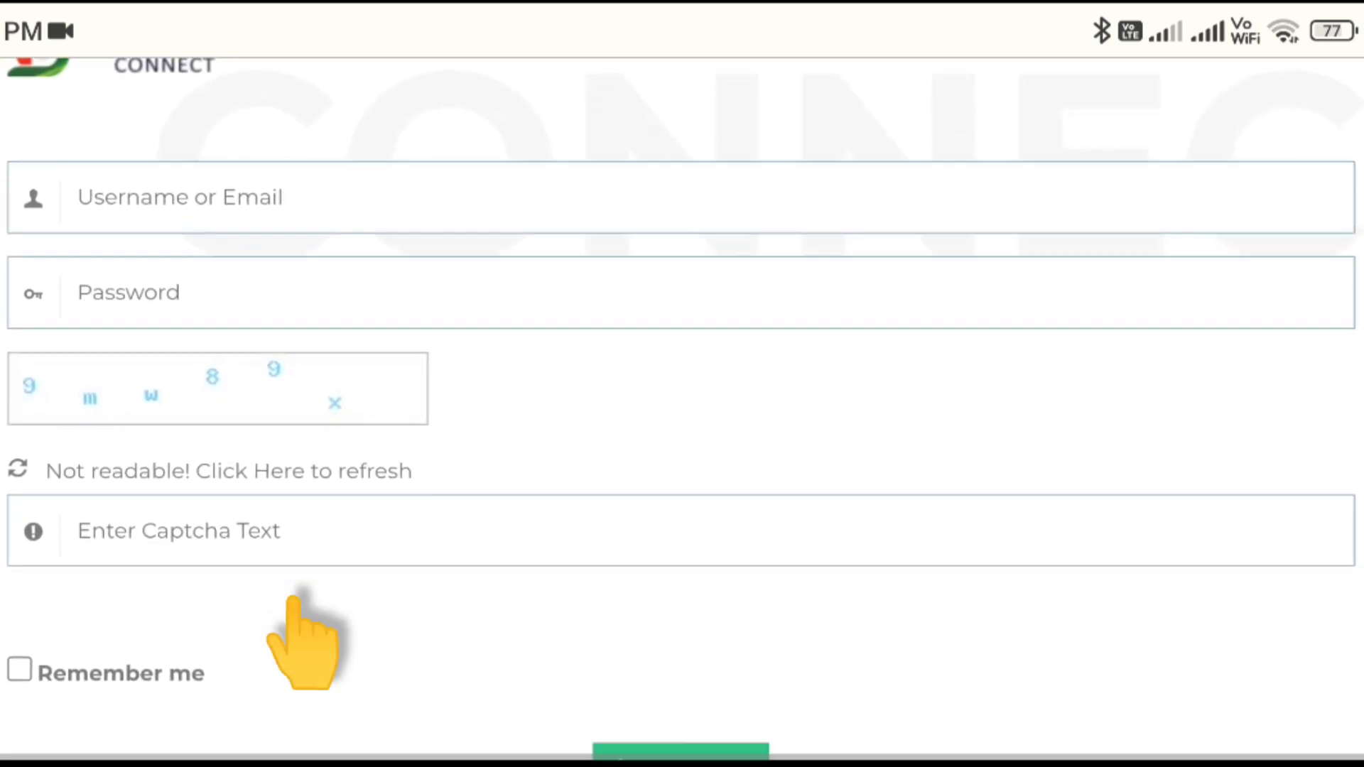
pyautogui.scroll(-2, 682, 427)
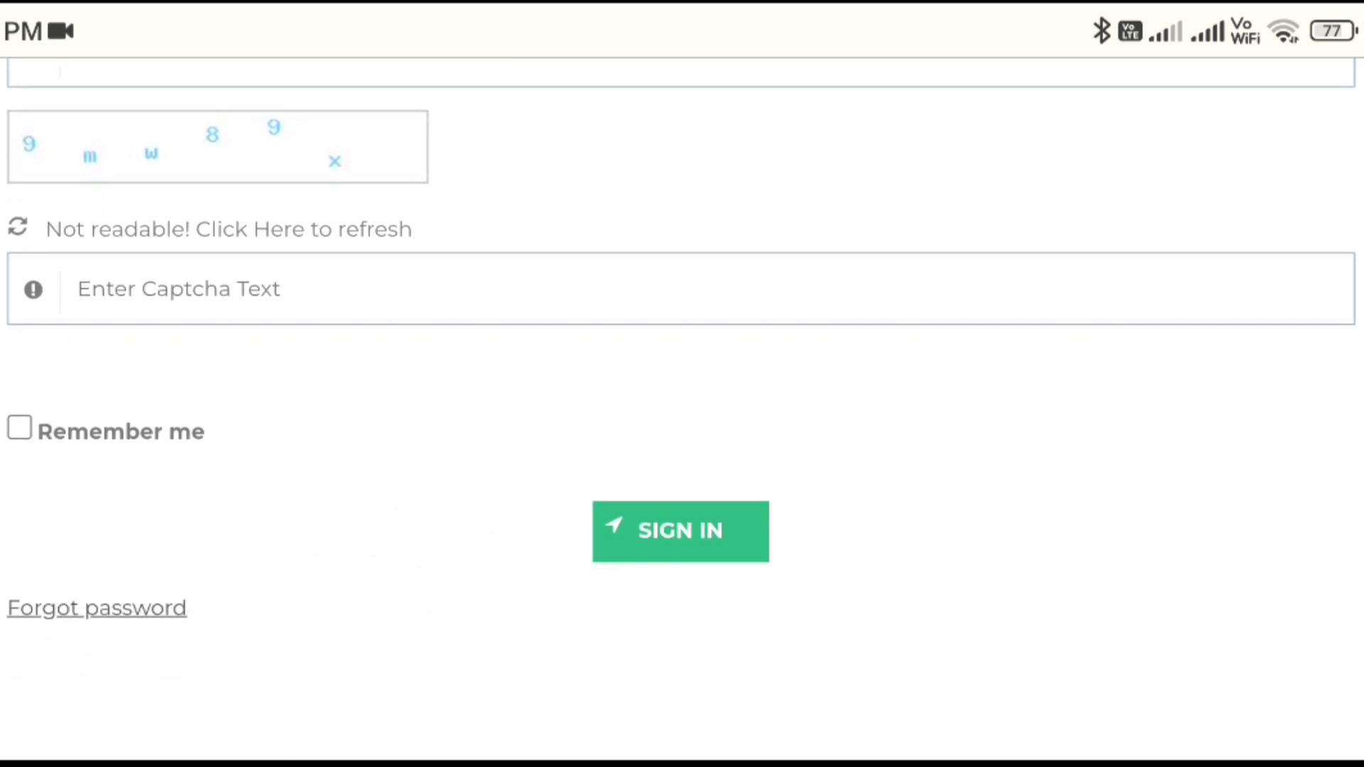
pyautogui.scroll(-1, 682, 398)
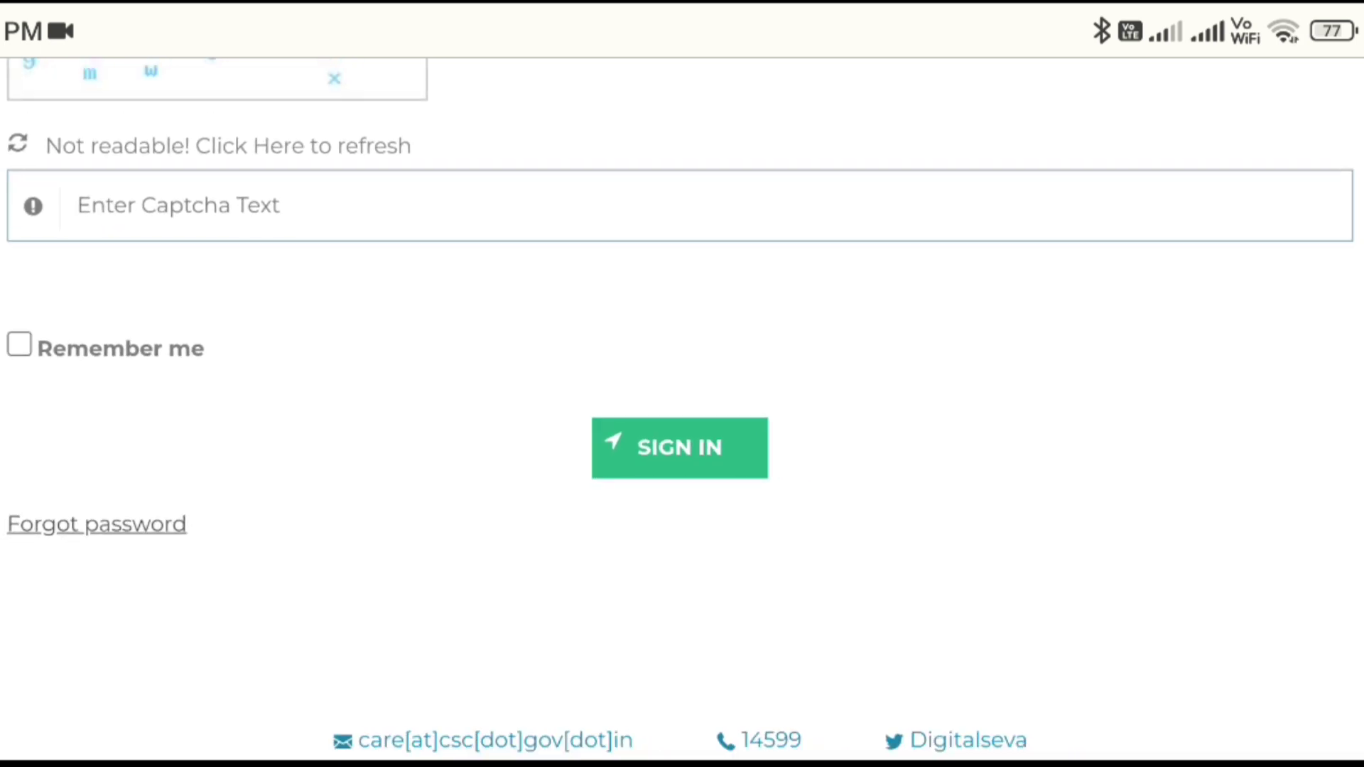
pyautogui.scroll(-2, 683, 398)
pyautogui.scroll(3, 679, 285)
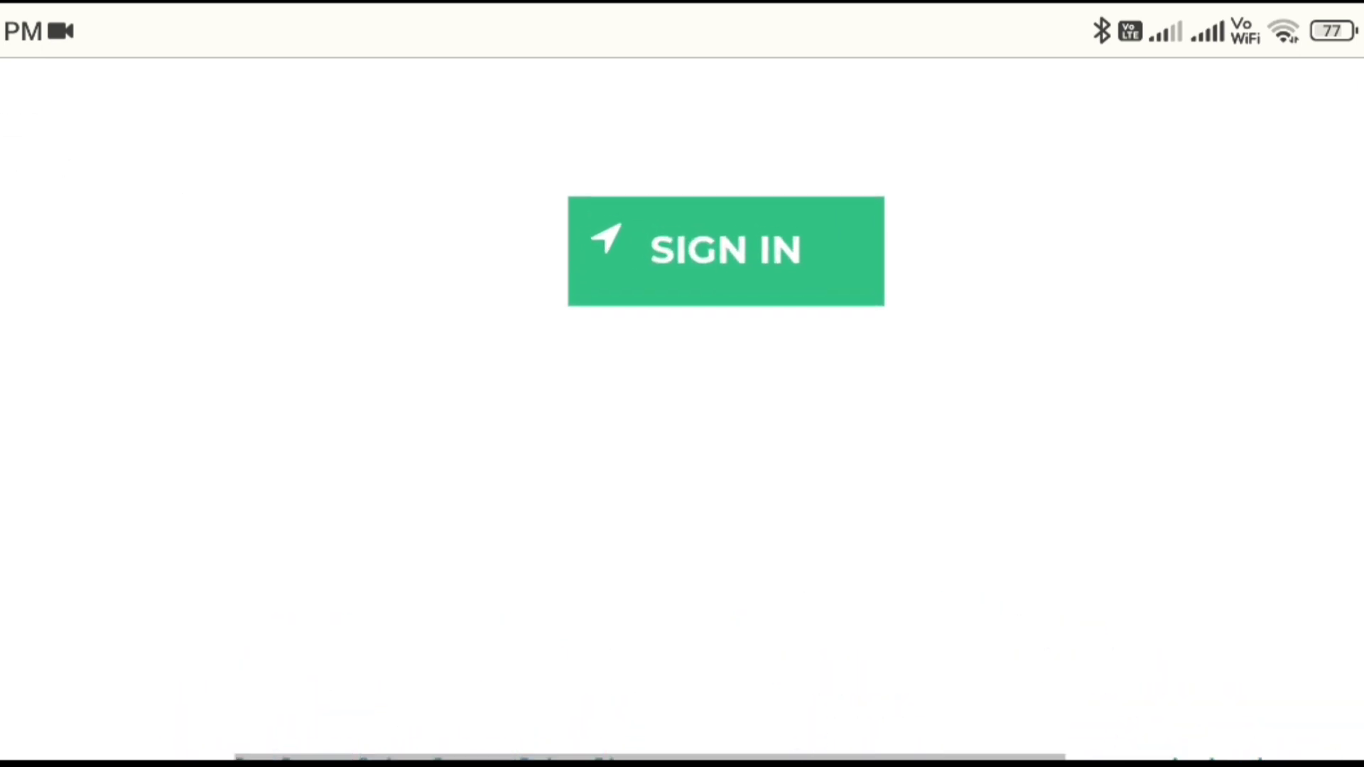
pyautogui.scroll(-3, 733, 276)
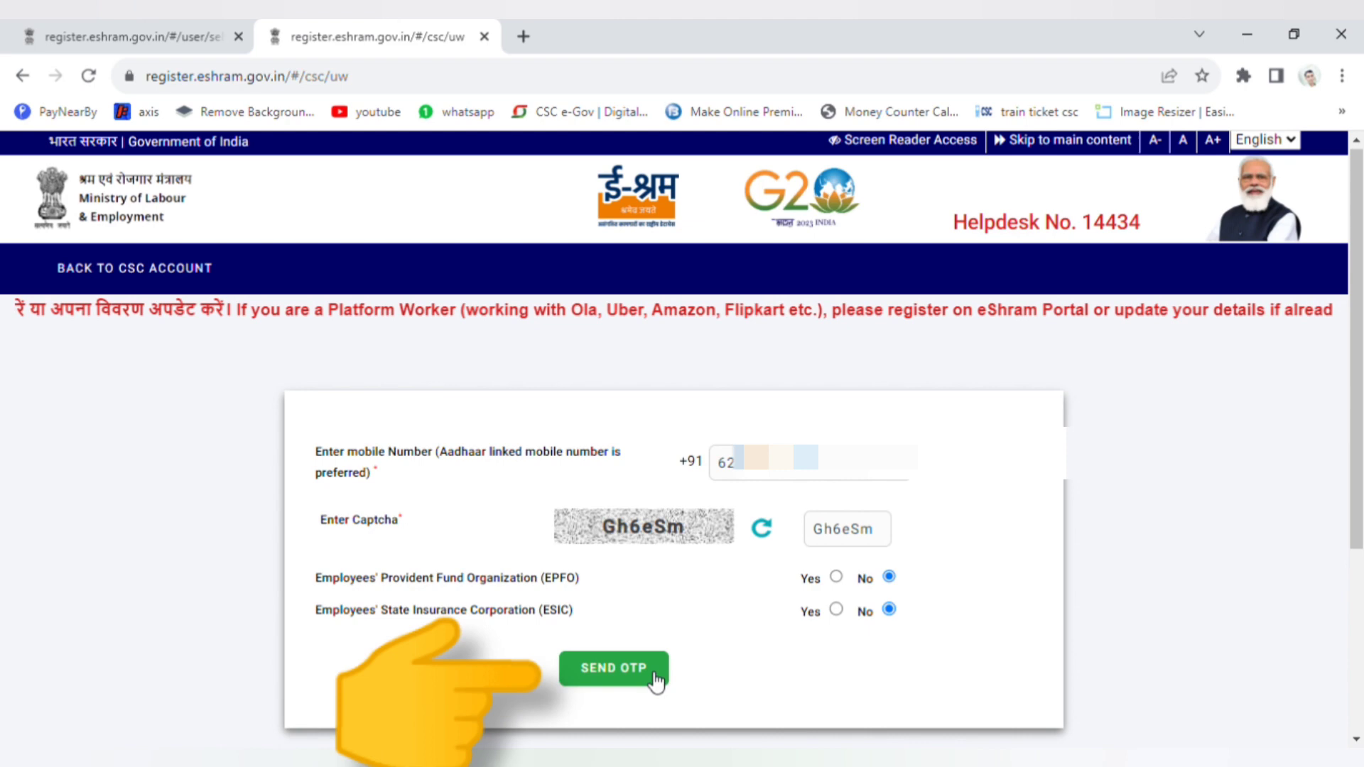
# Request the mobile number's one-time password, enter the received code and submit it.
pyautogui.click(648, 673)
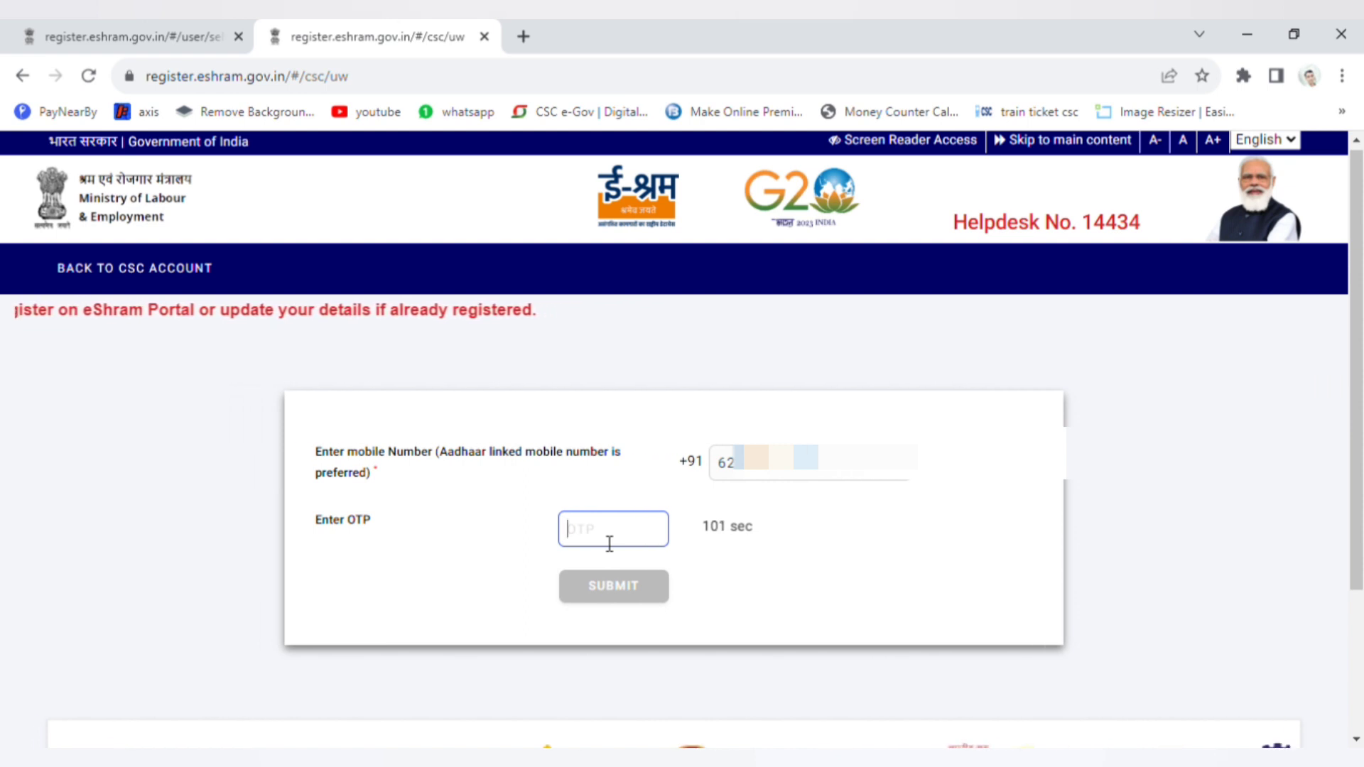
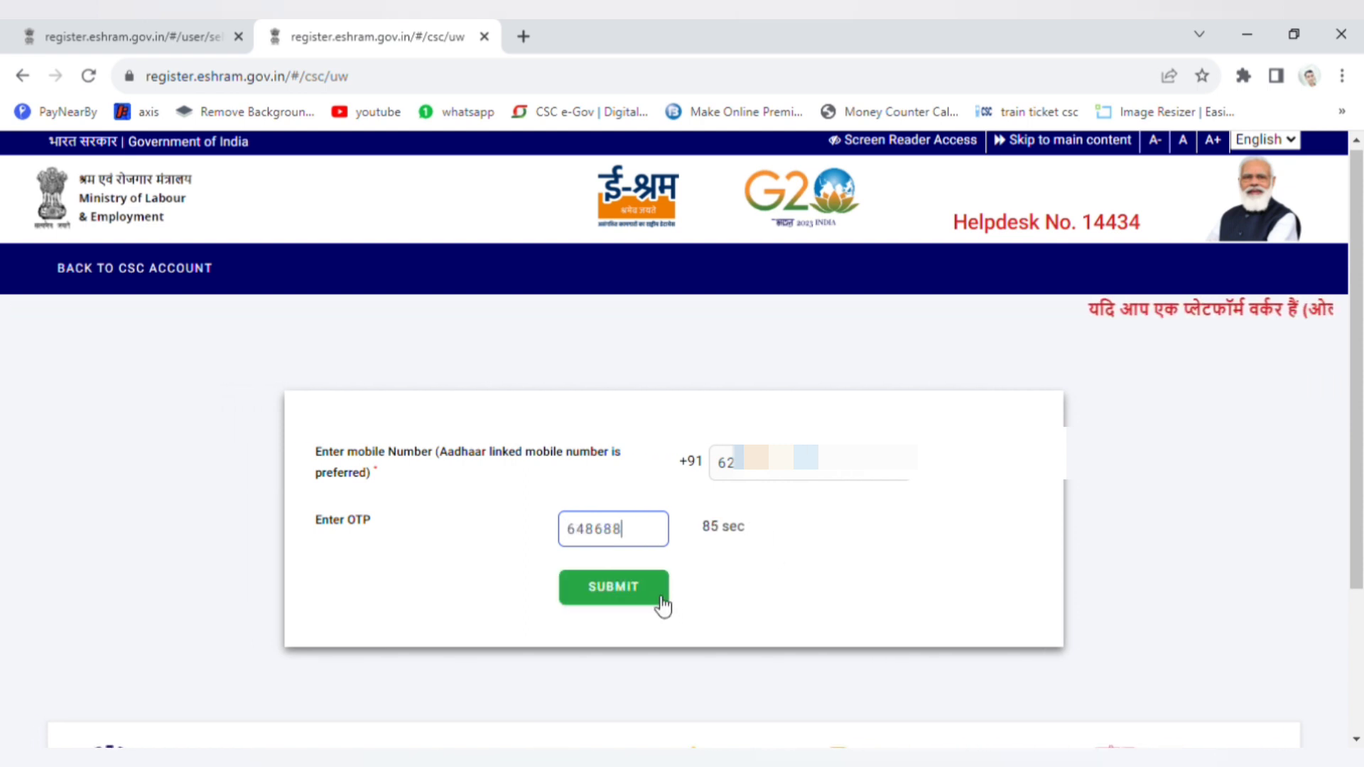
pyautogui.click(655, 595)
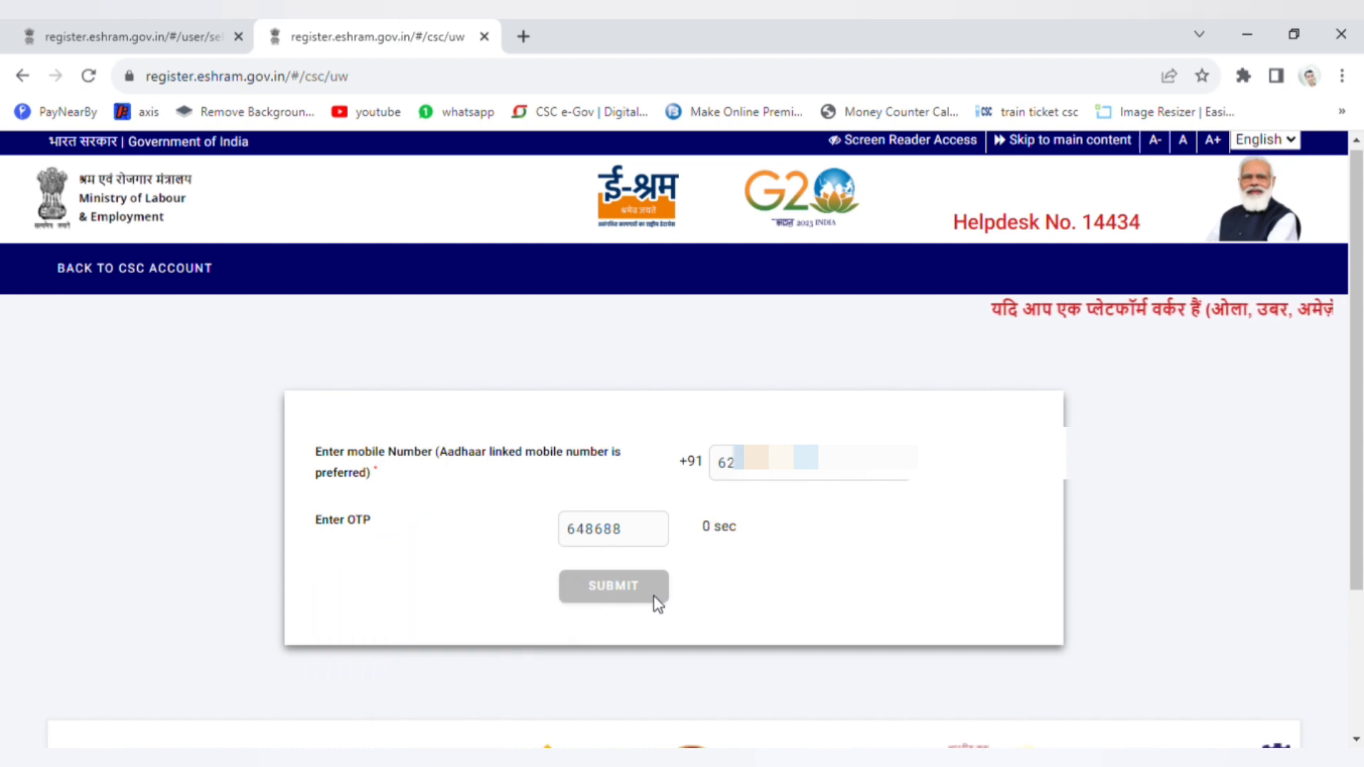
pyautogui.scroll(-1, 663, 564)
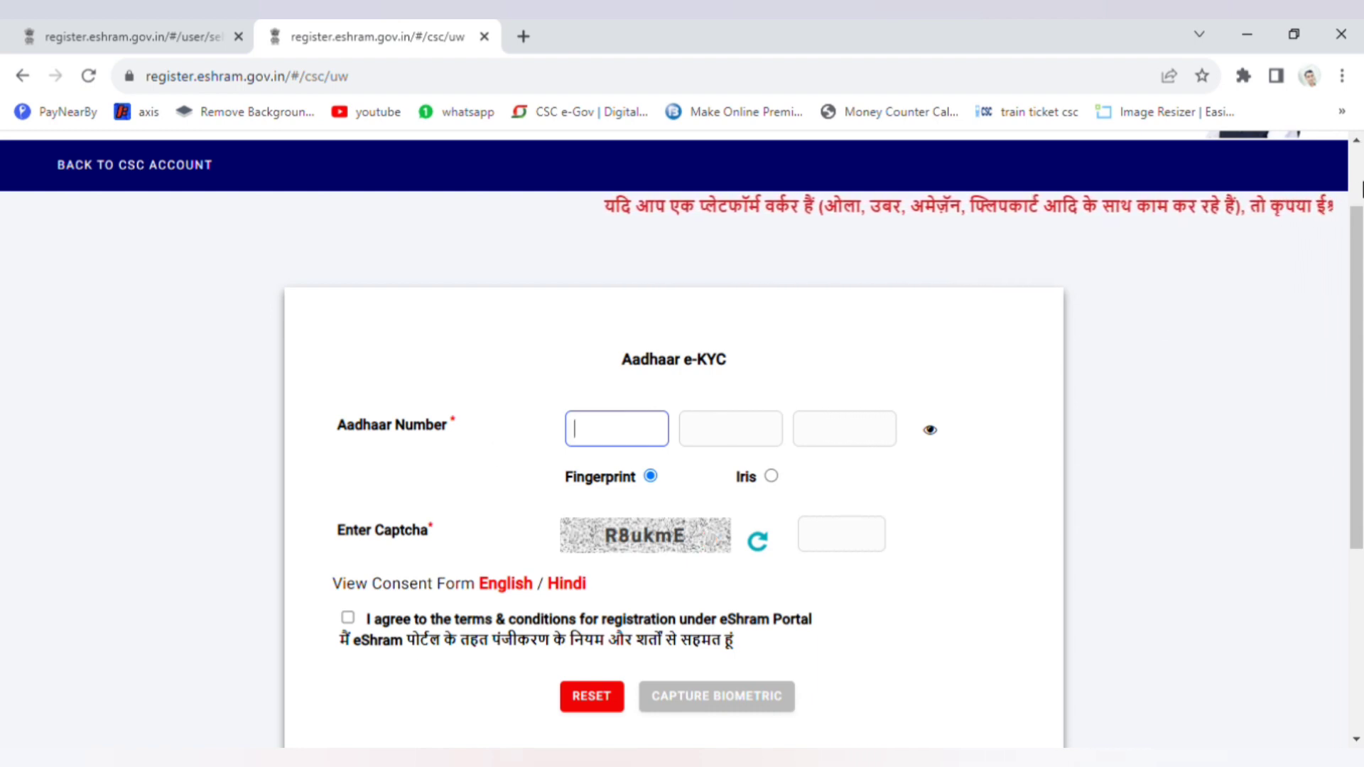
# Enter the worker's Aadhaar number in the three boxes, fixing a digit and checking it via the eye icon.
pyautogui.write('••••')
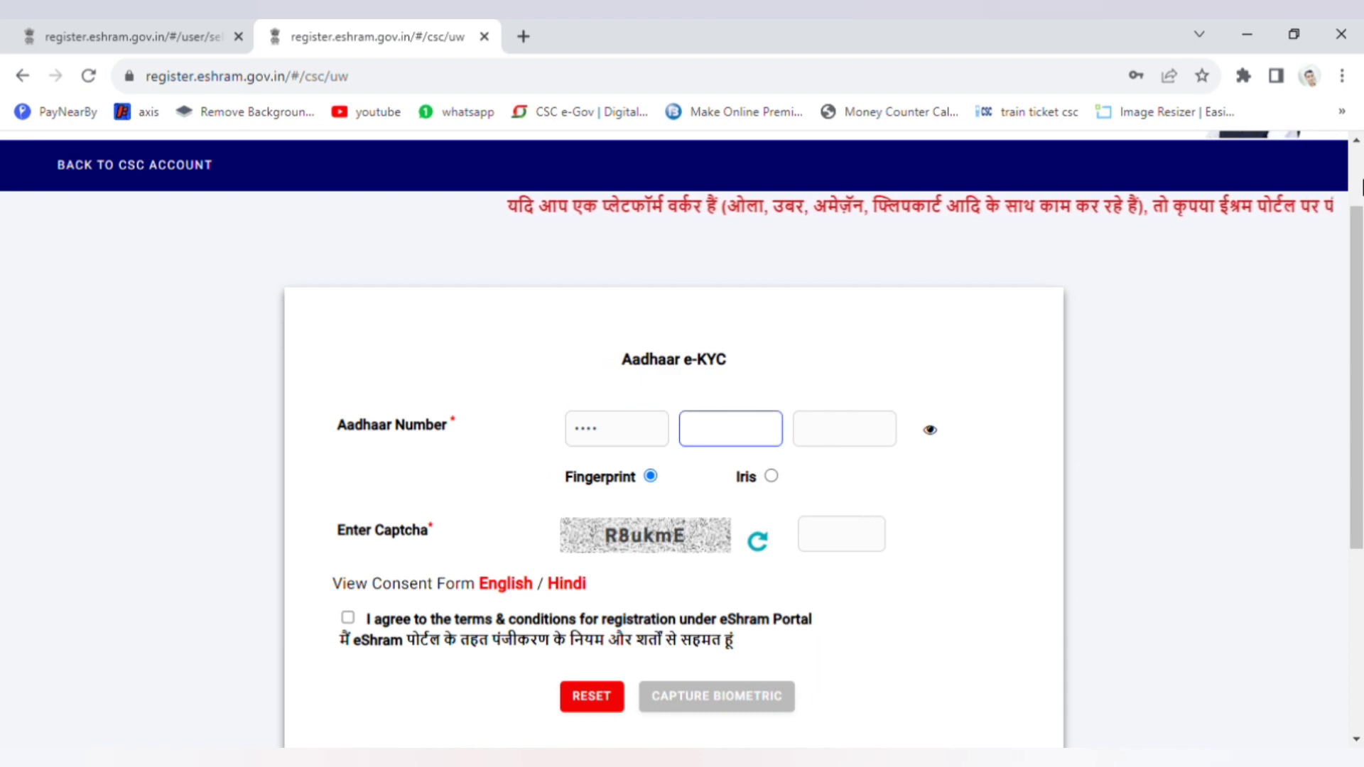
pyautogui.write('•••')
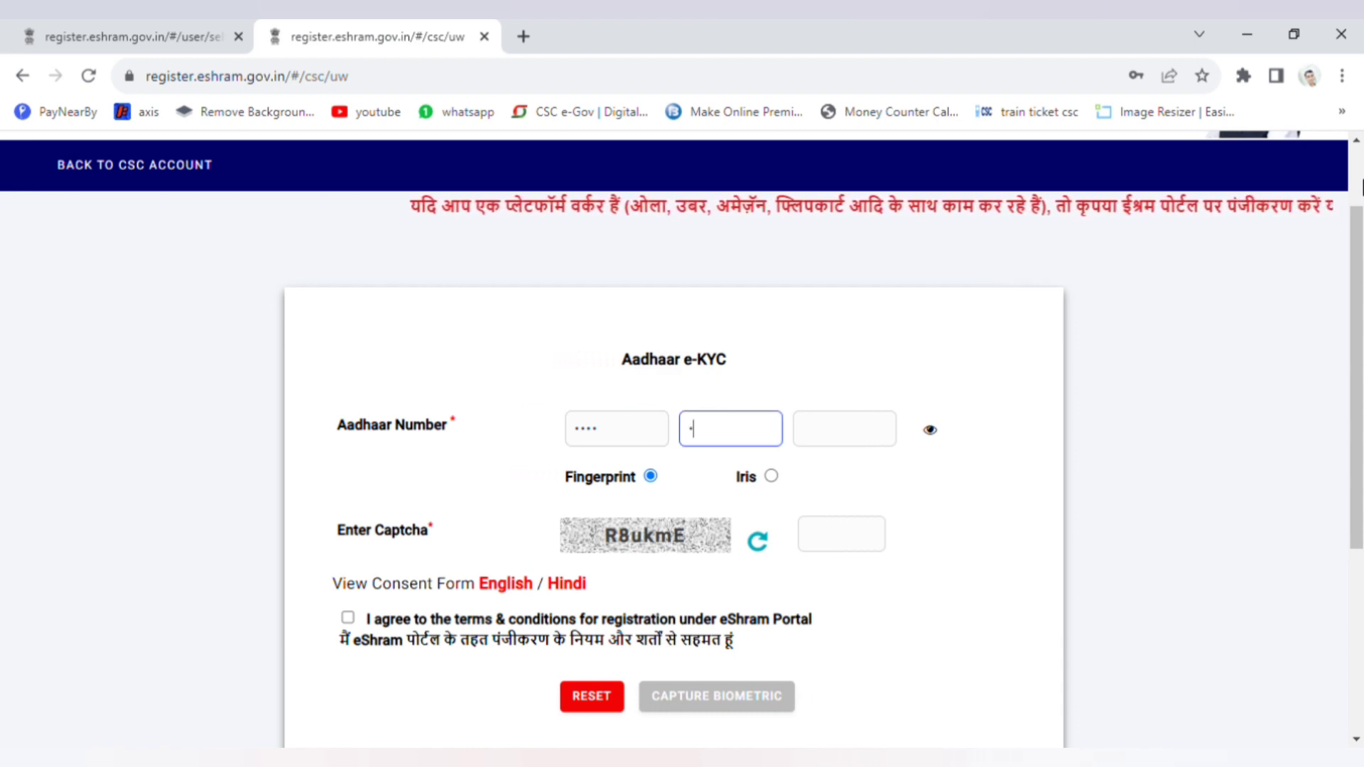
pyautogui.write('••••')
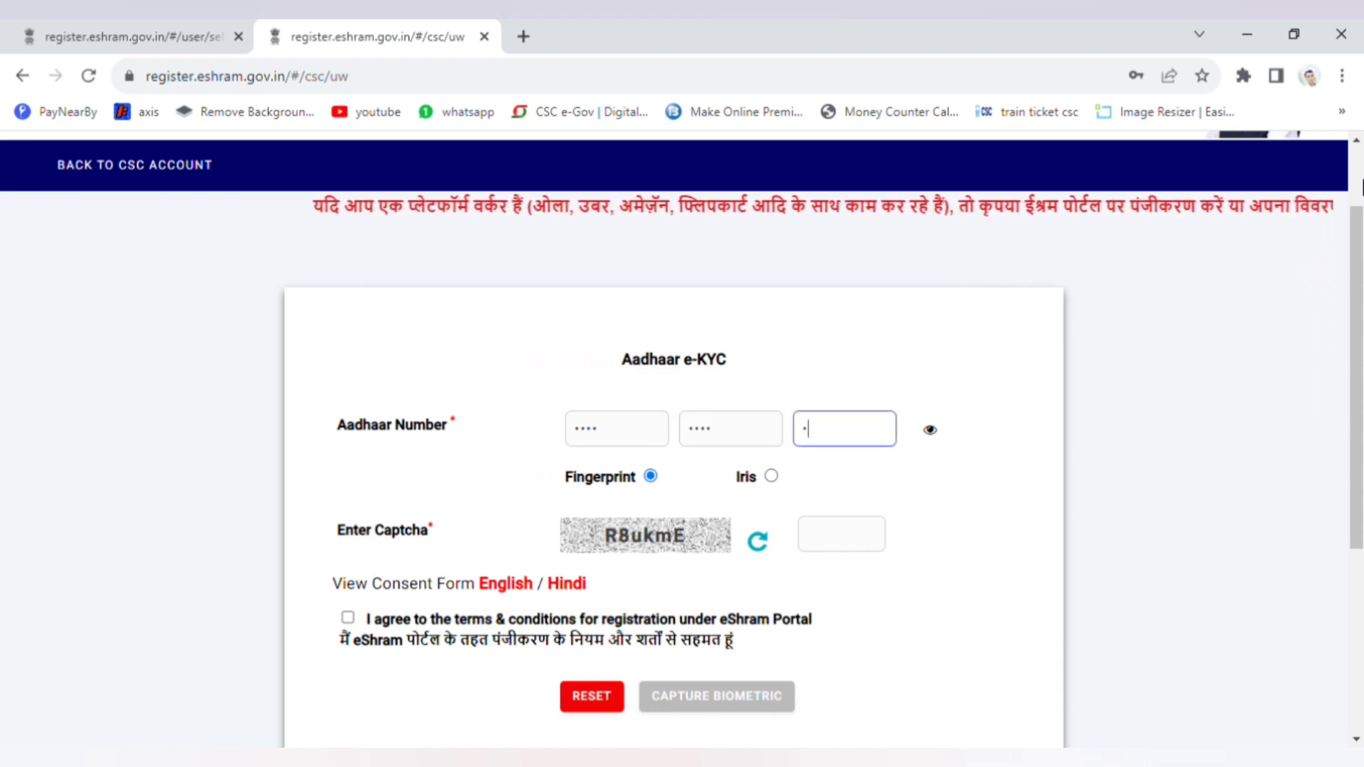
pyautogui.press('BackSpace')
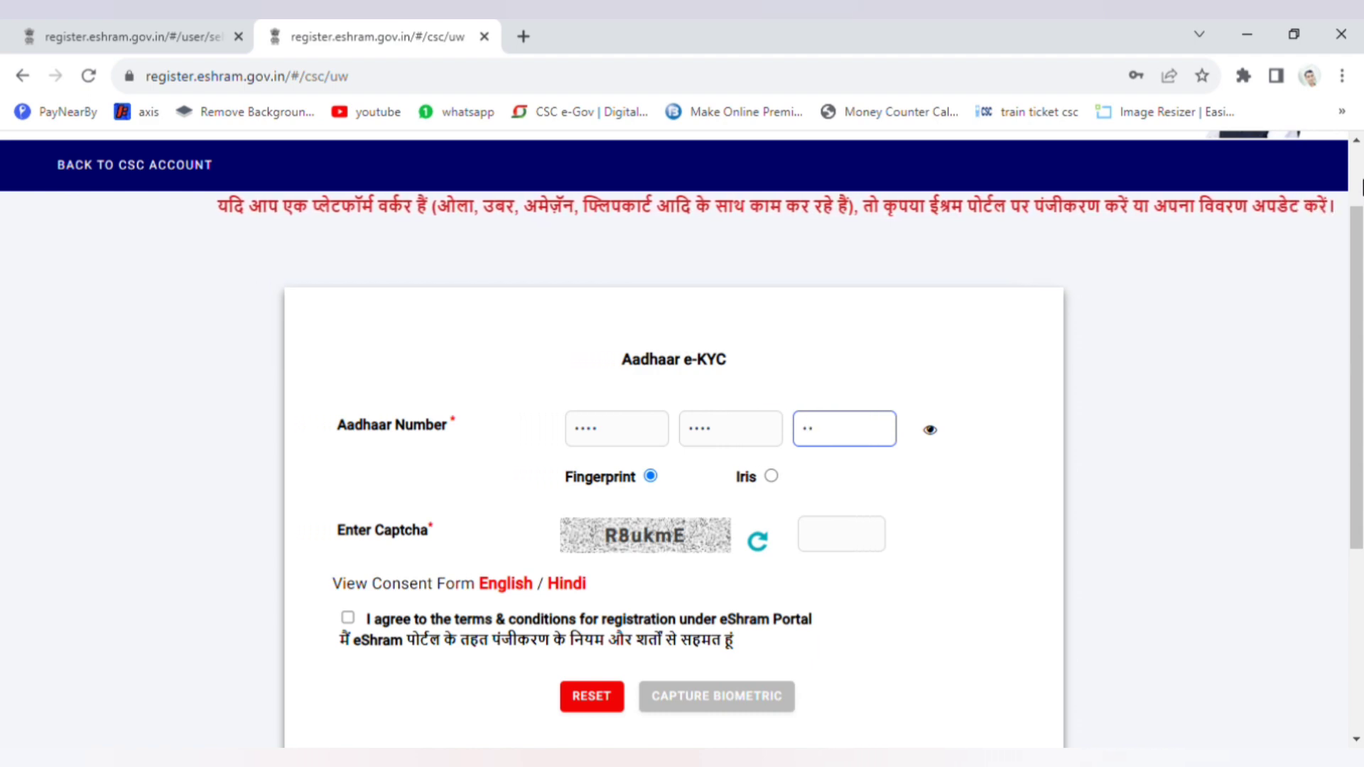
pyautogui.write('00')
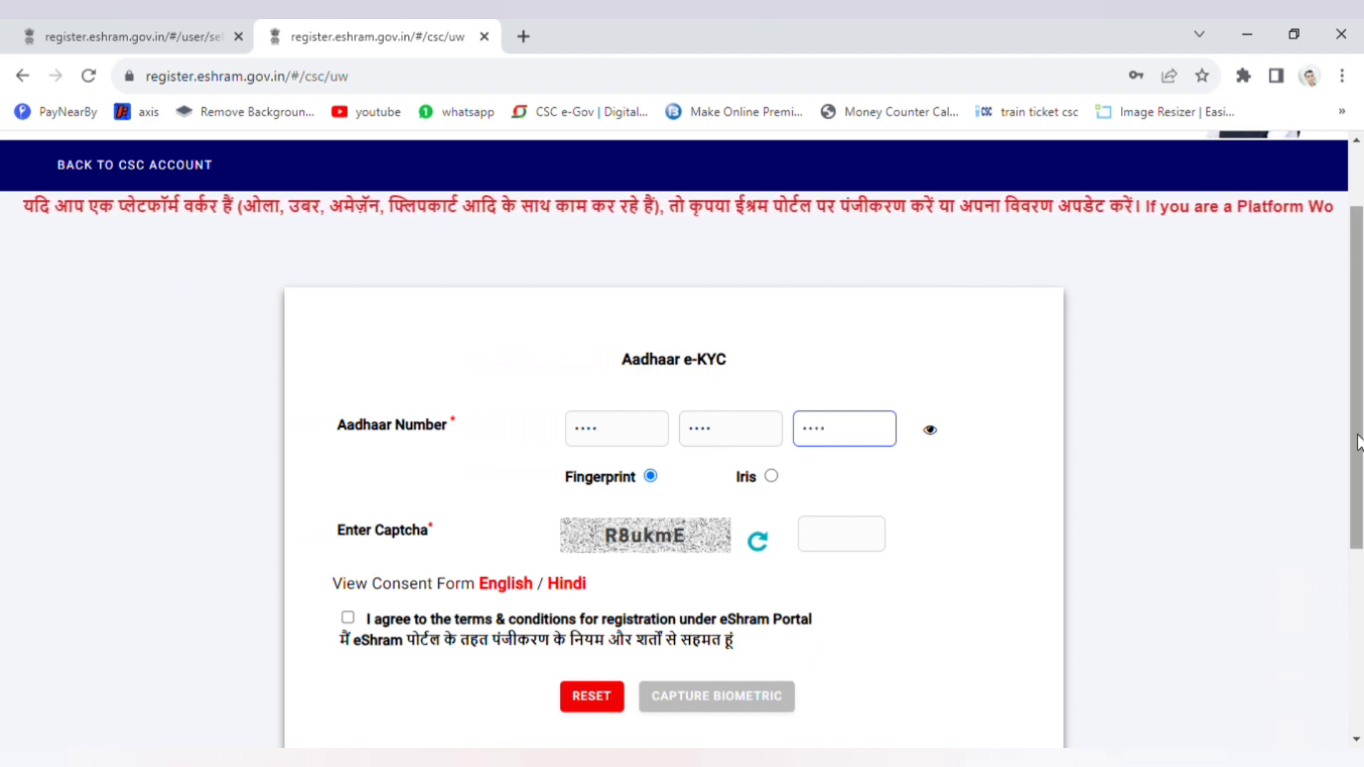
pyautogui.click(931, 431)
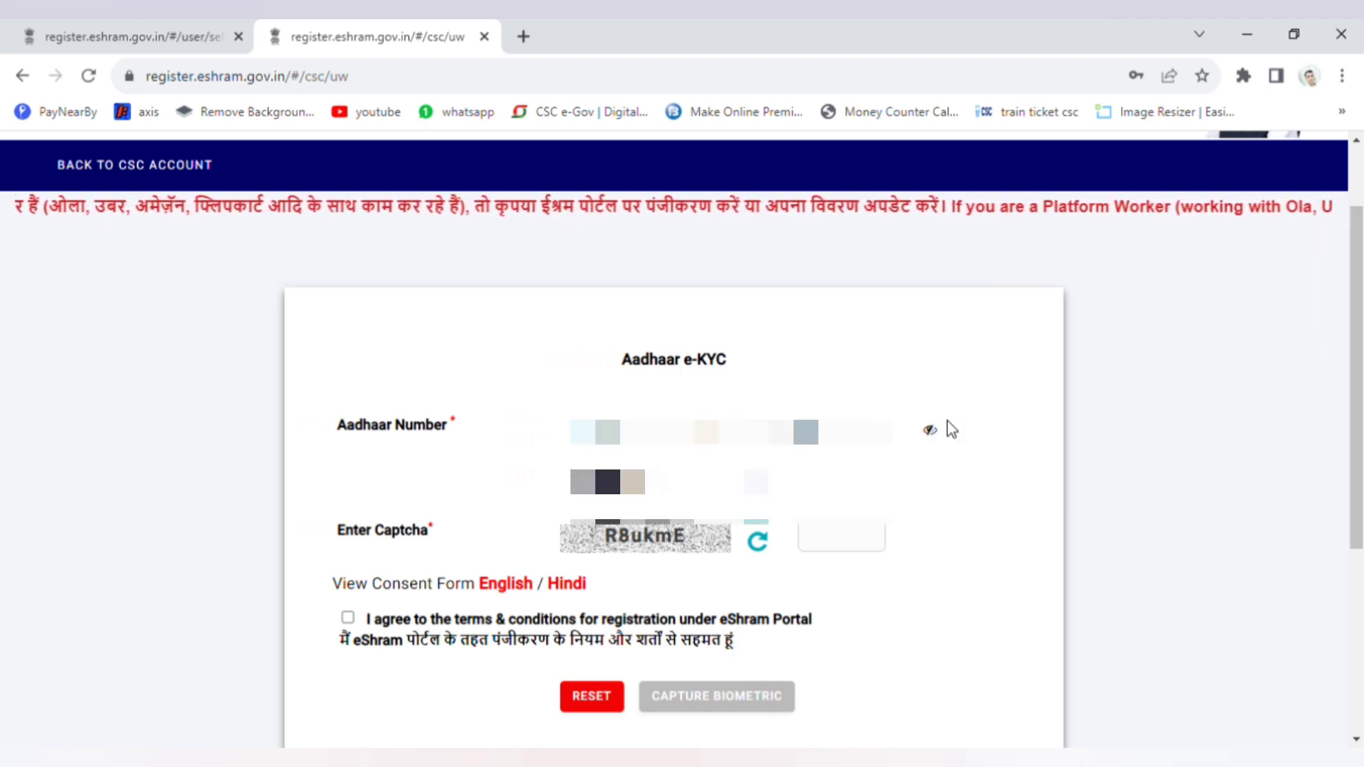
pyautogui.click(949, 429)
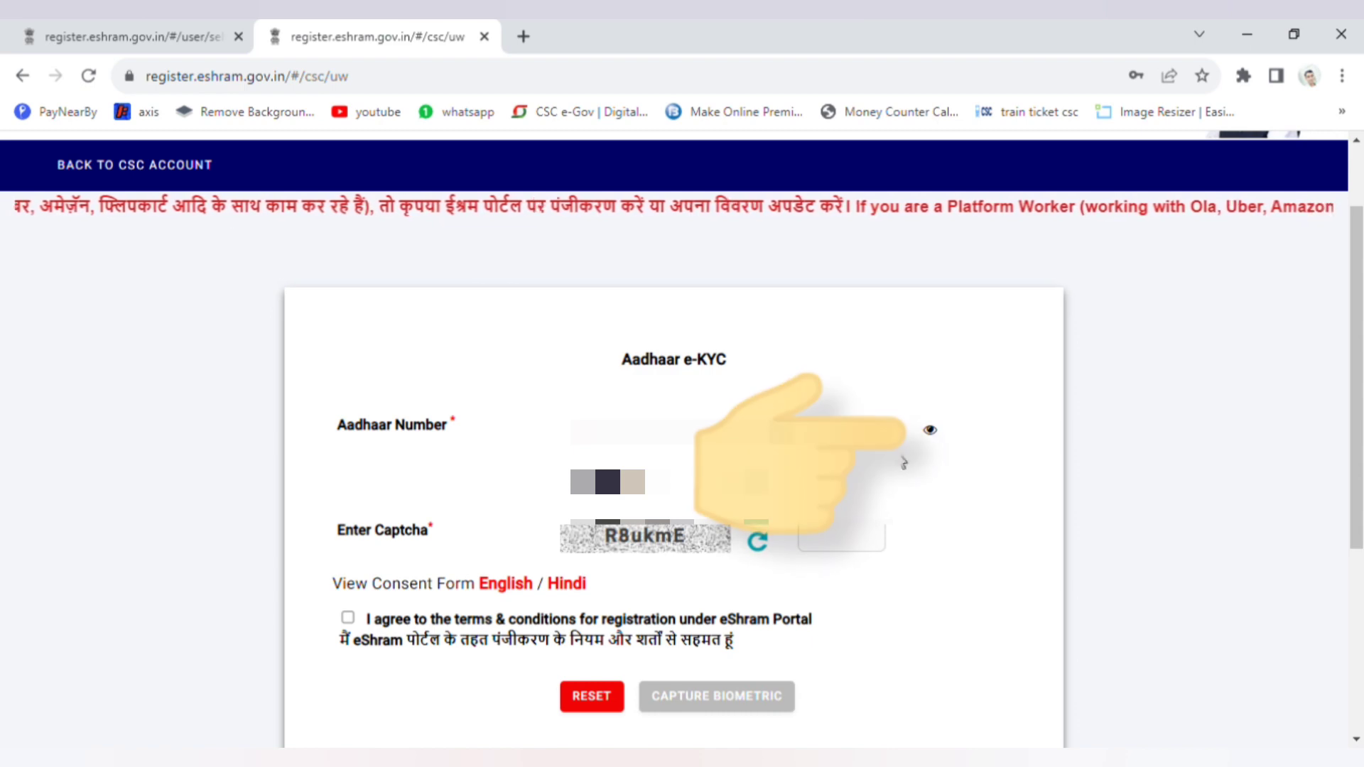
pyautogui.click(826, 551)
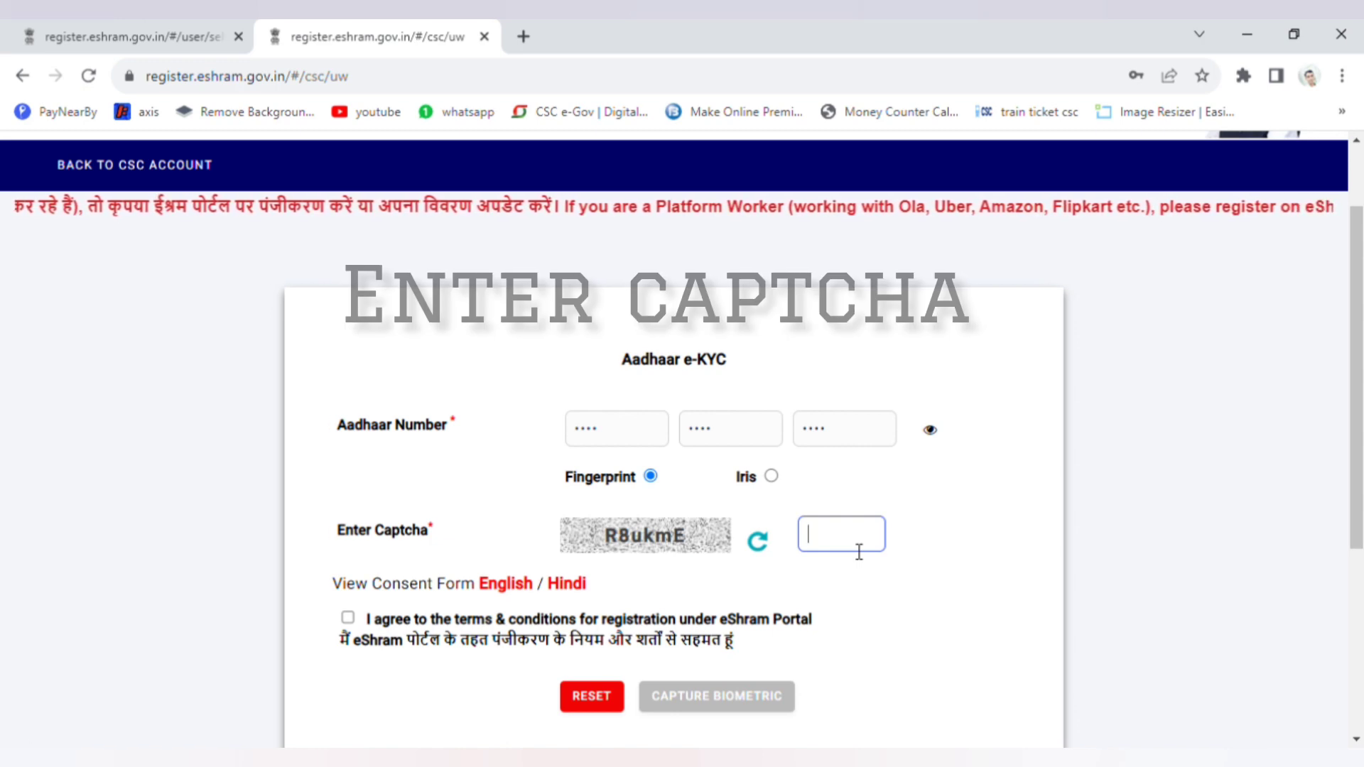
# Enter captcha R8ukm, accept the terms, capture the fingerprint and validate the Aadhaar e-KYC.
pyautogui.write('R')
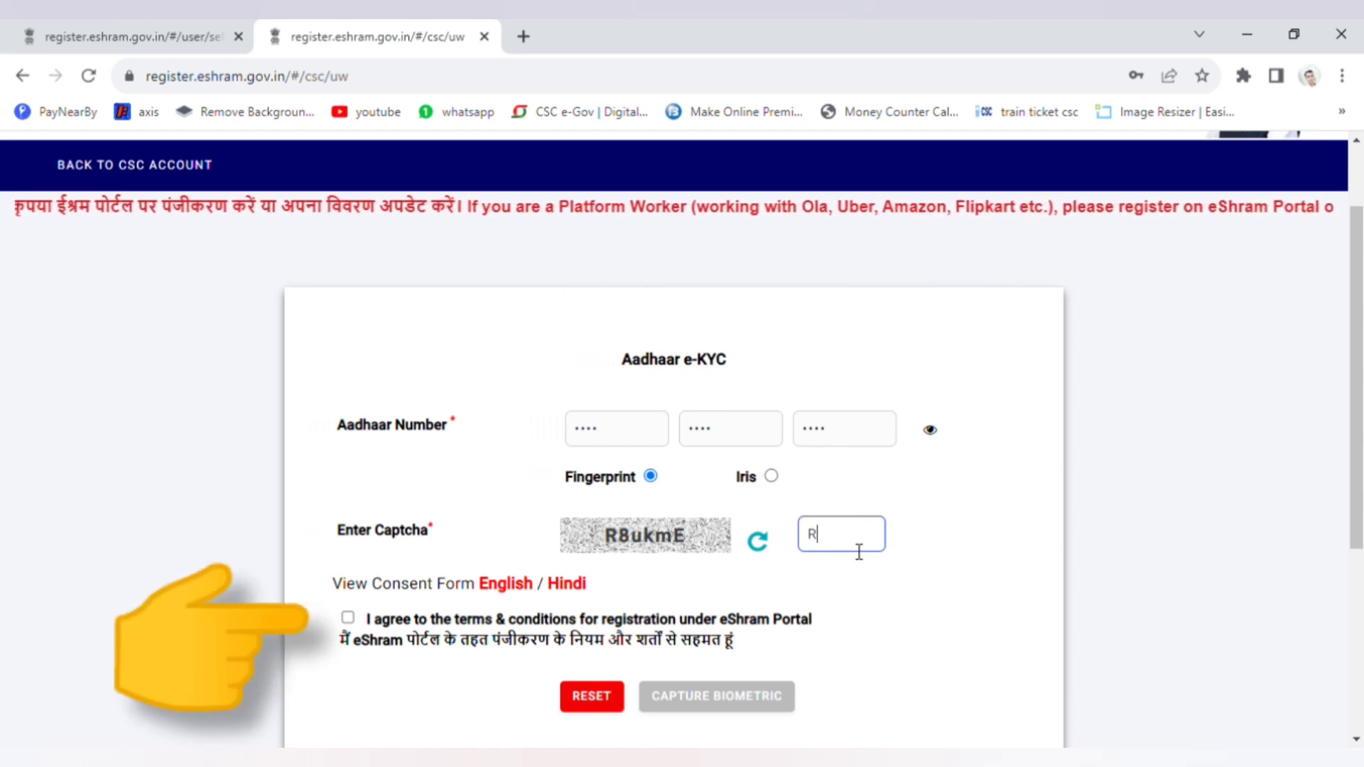
pyautogui.write('8u')
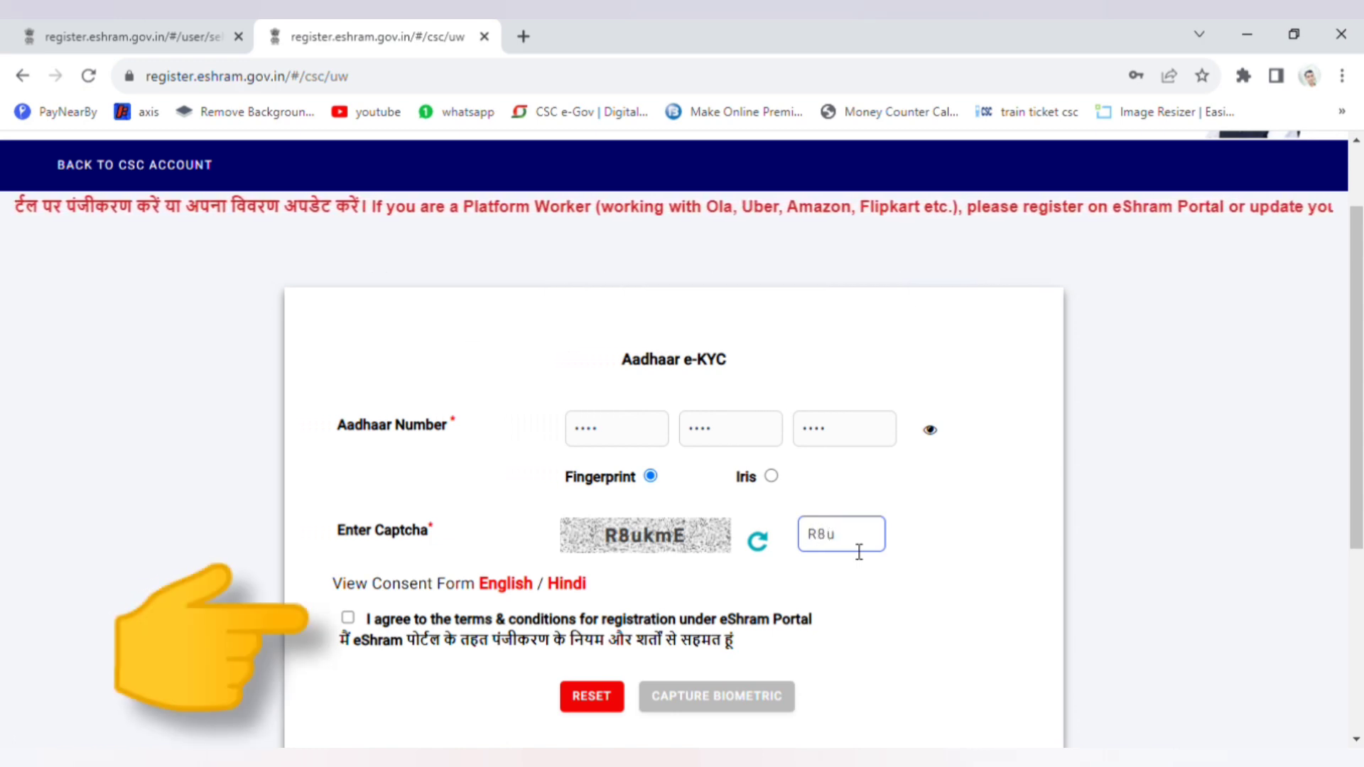
pyautogui.write('kmE')
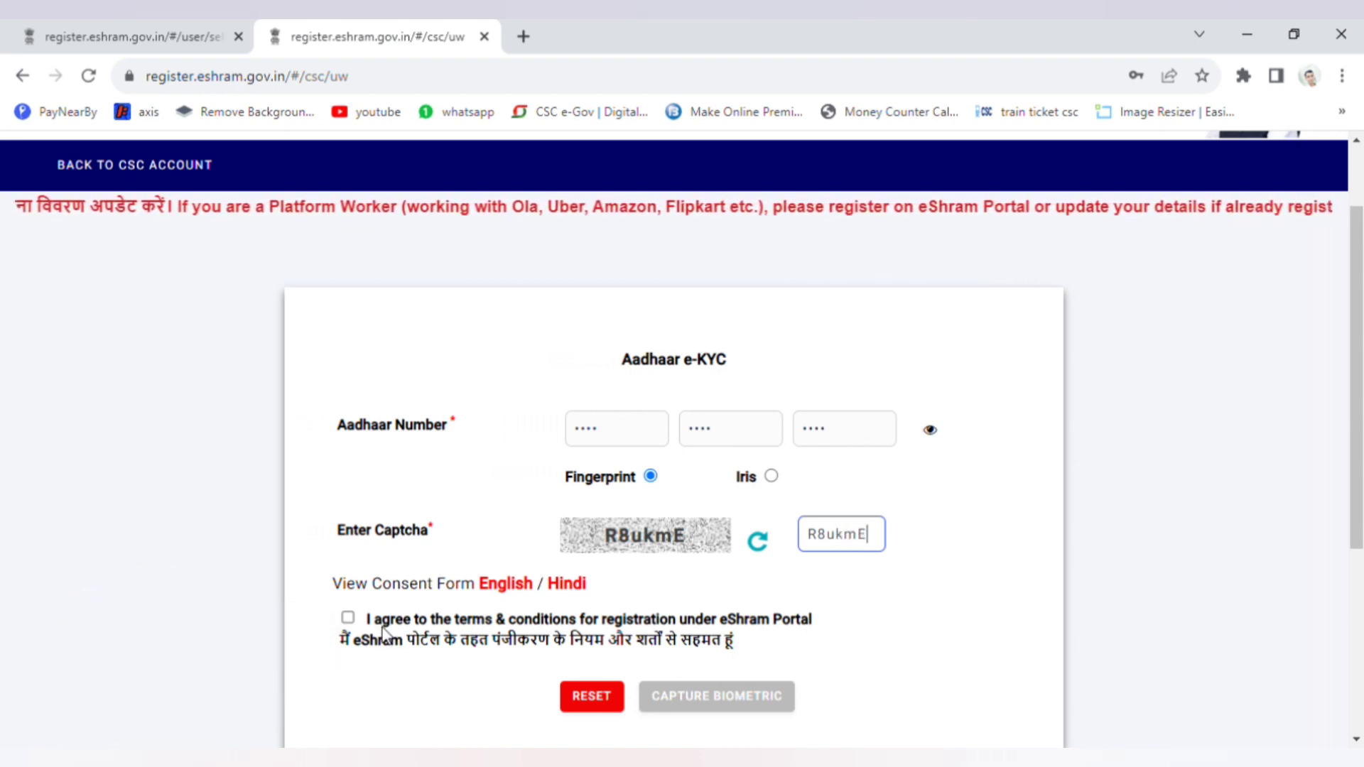
pyautogui.click(348, 618)
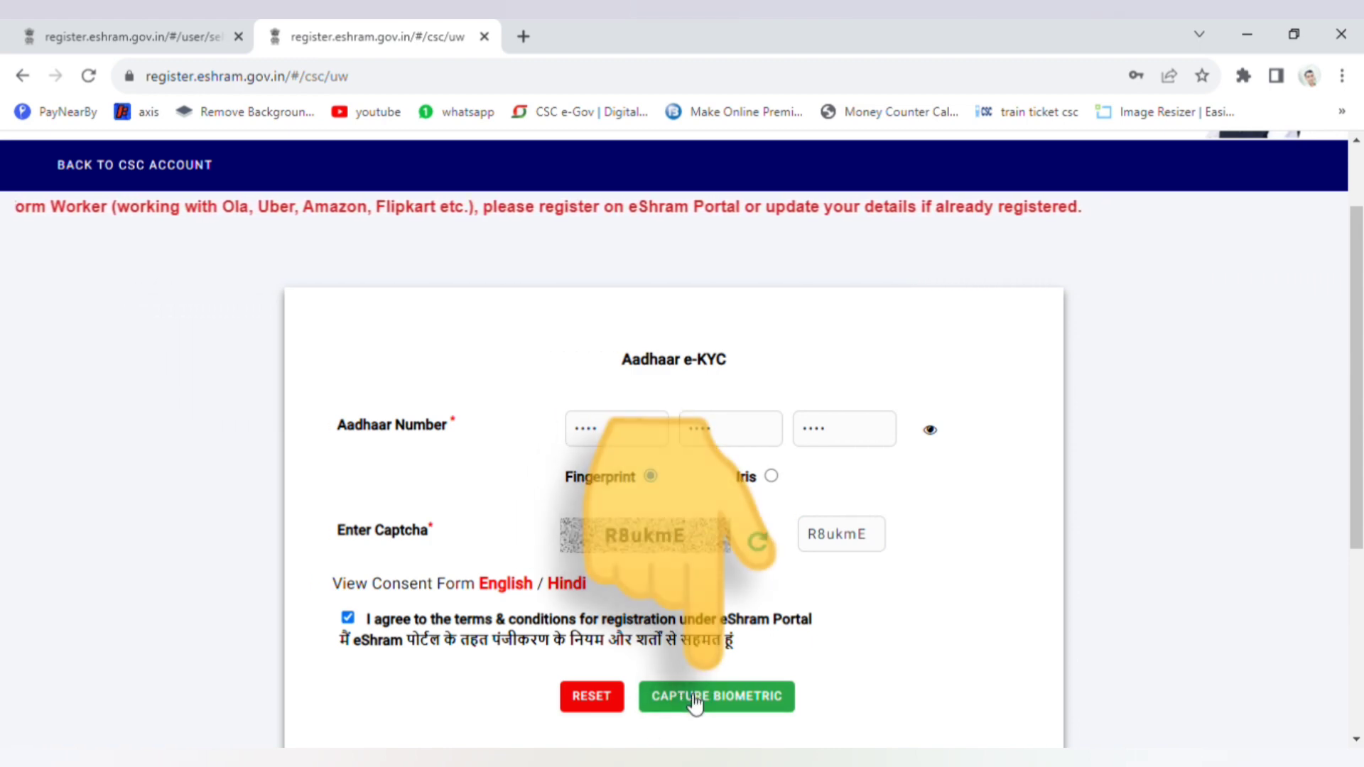
pyautogui.click(694, 700)
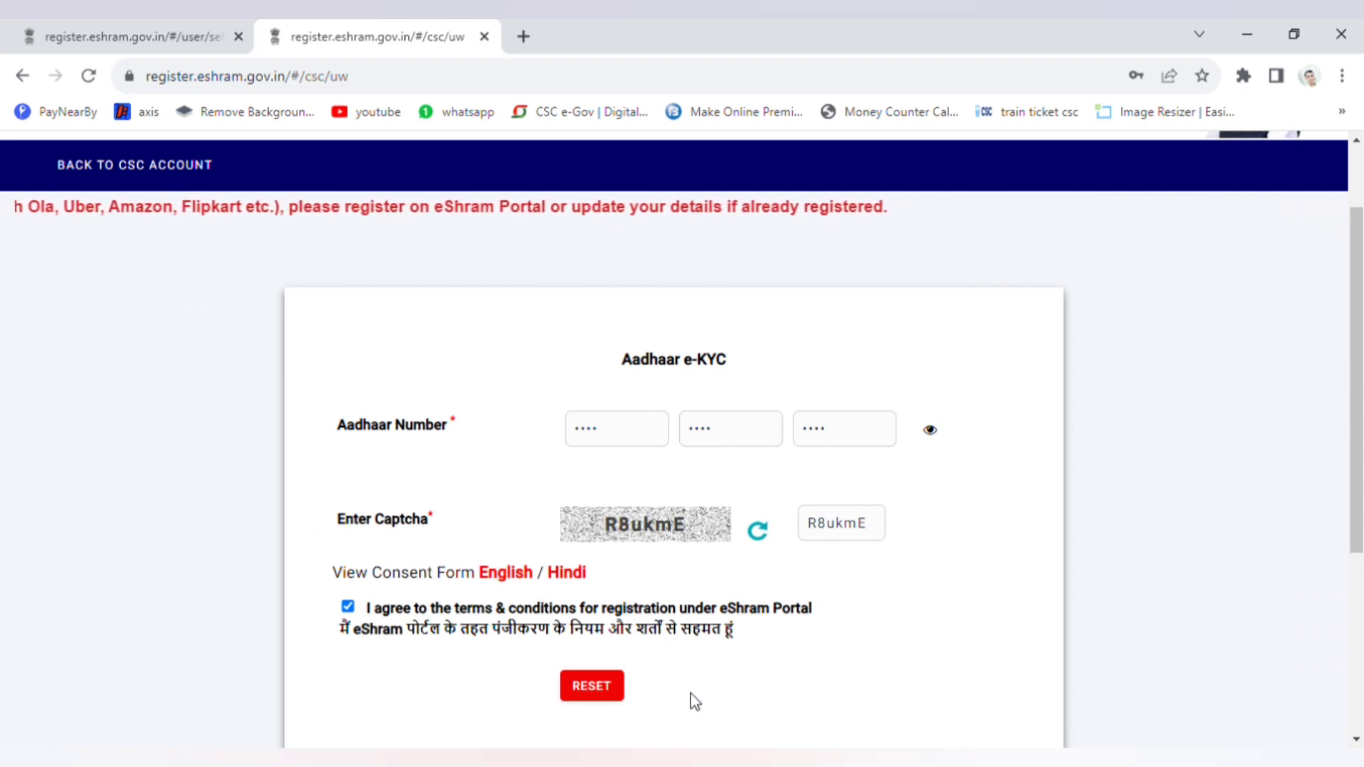
pyautogui.scroll(-3, 716, 677)
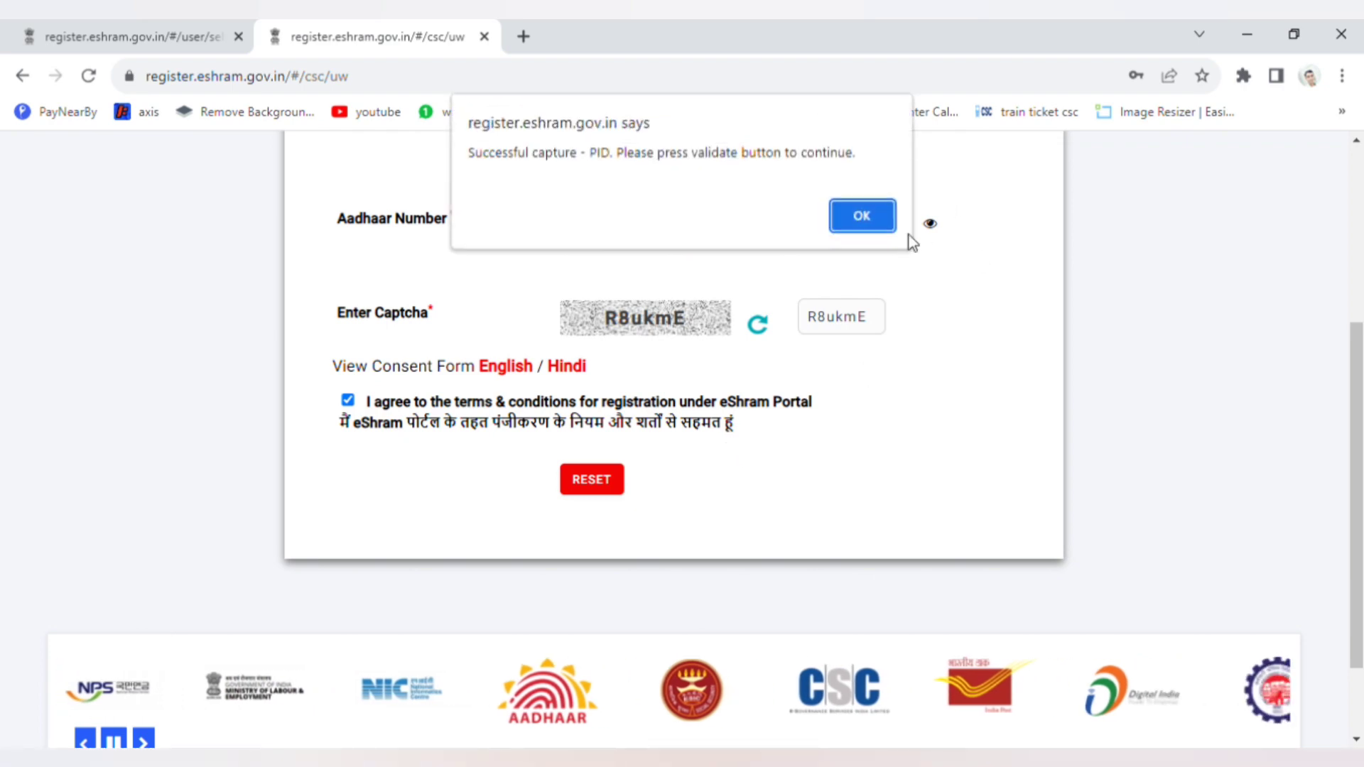
pyautogui.click(862, 216)
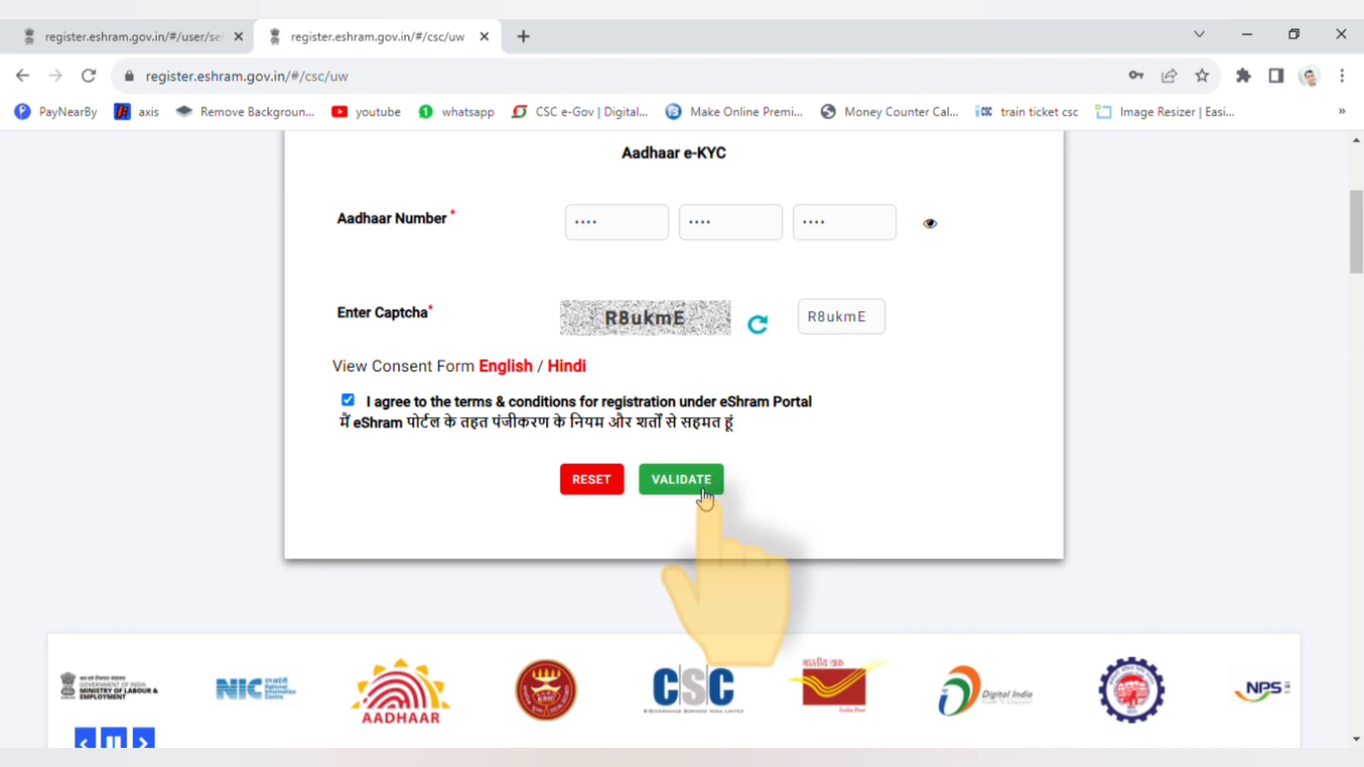
pyautogui.click(705, 491)
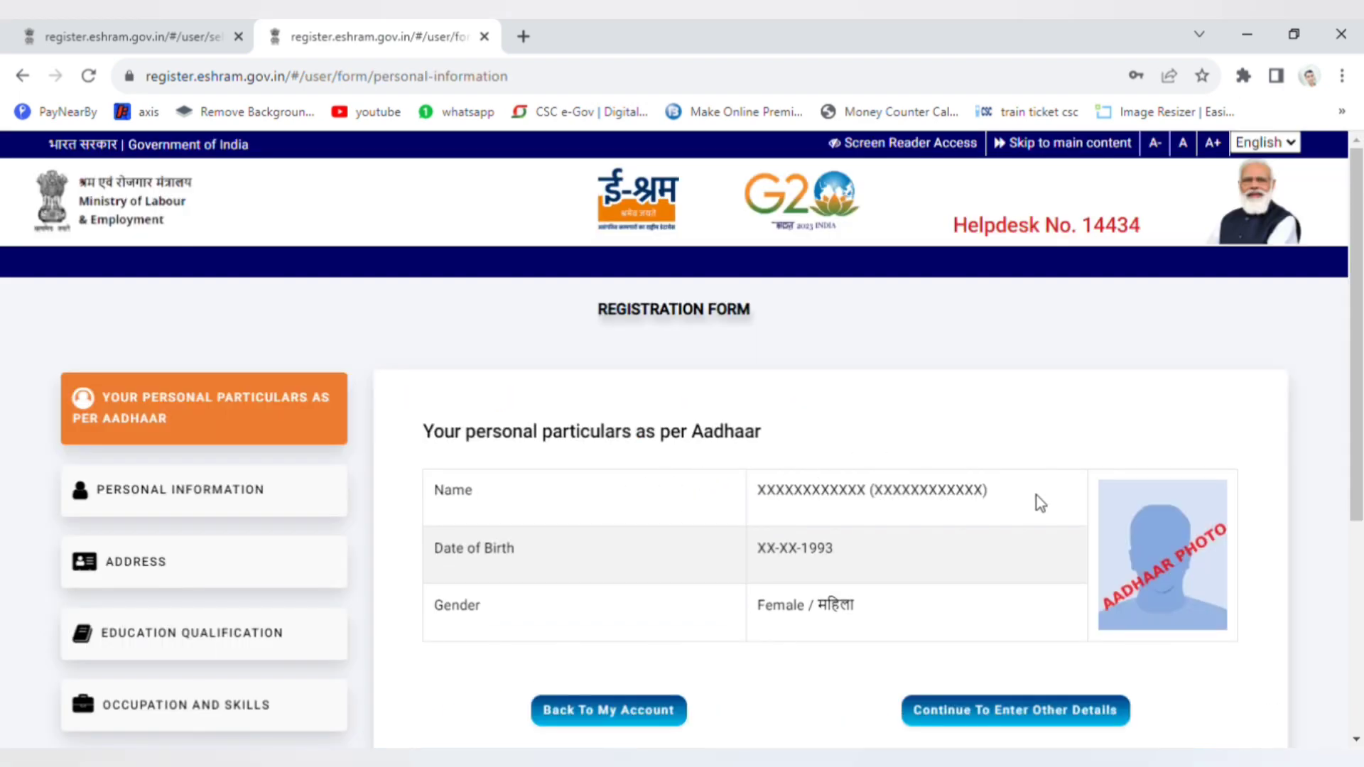
# Scroll past the Aadhaar particulars and continue to entering the other details.
pyautogui.scroll(-3, 1037, 496)
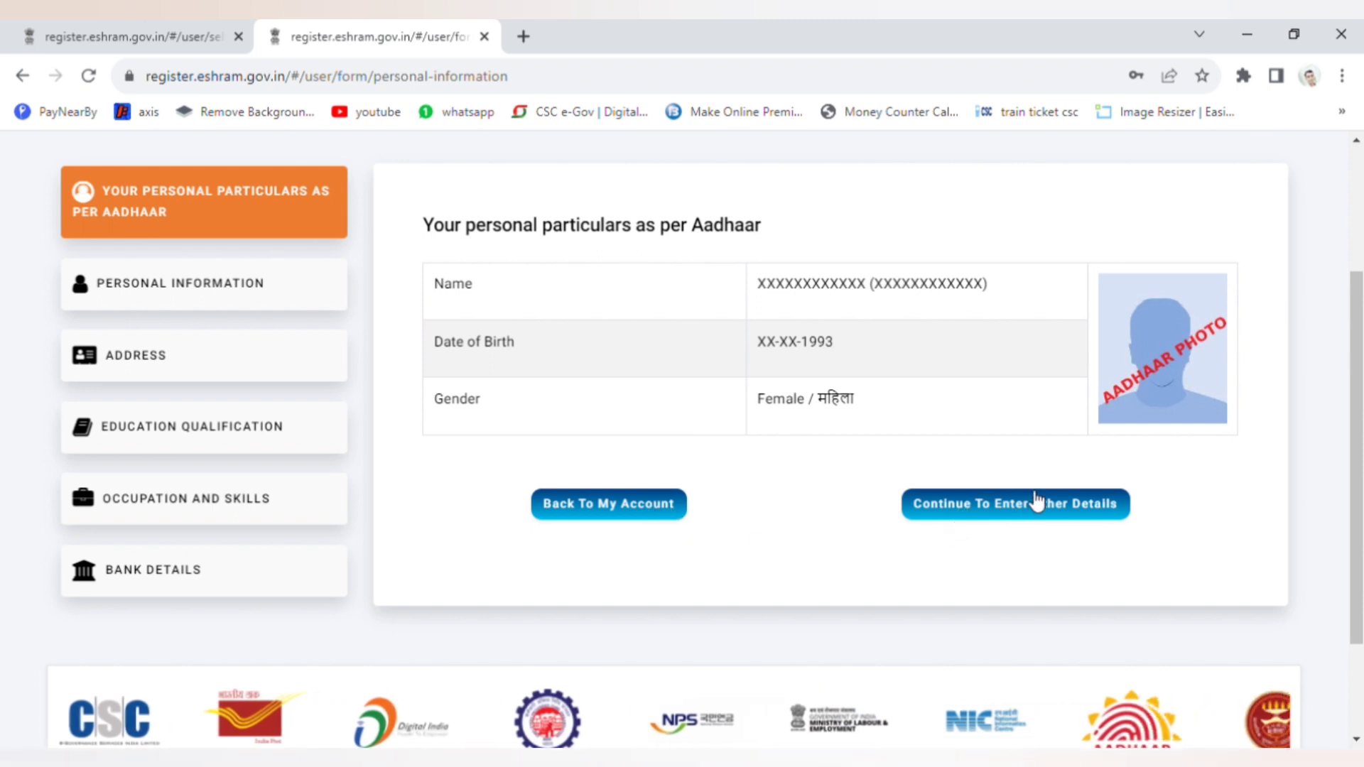
pyautogui.scroll(-2, 995, 506)
pyautogui.scroll(3, 581, 513)
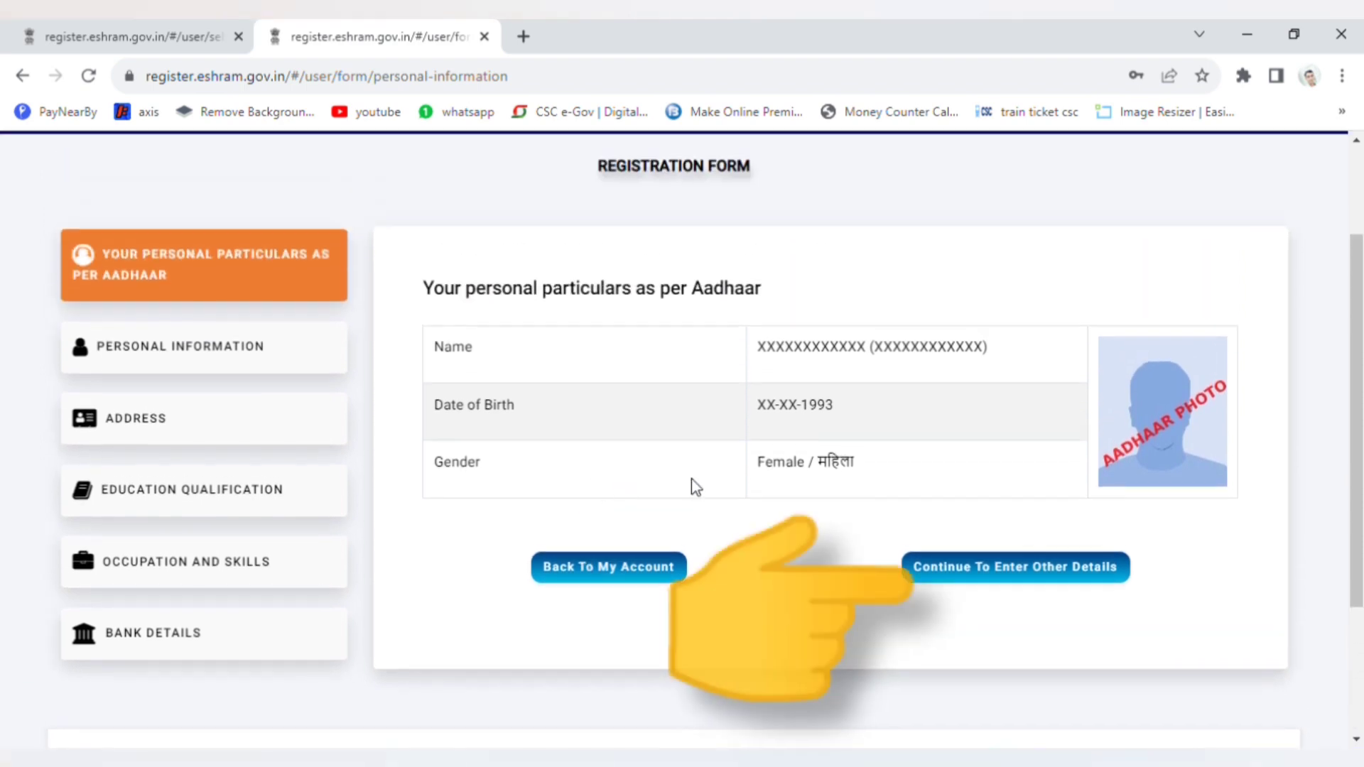
pyautogui.click(980, 573)
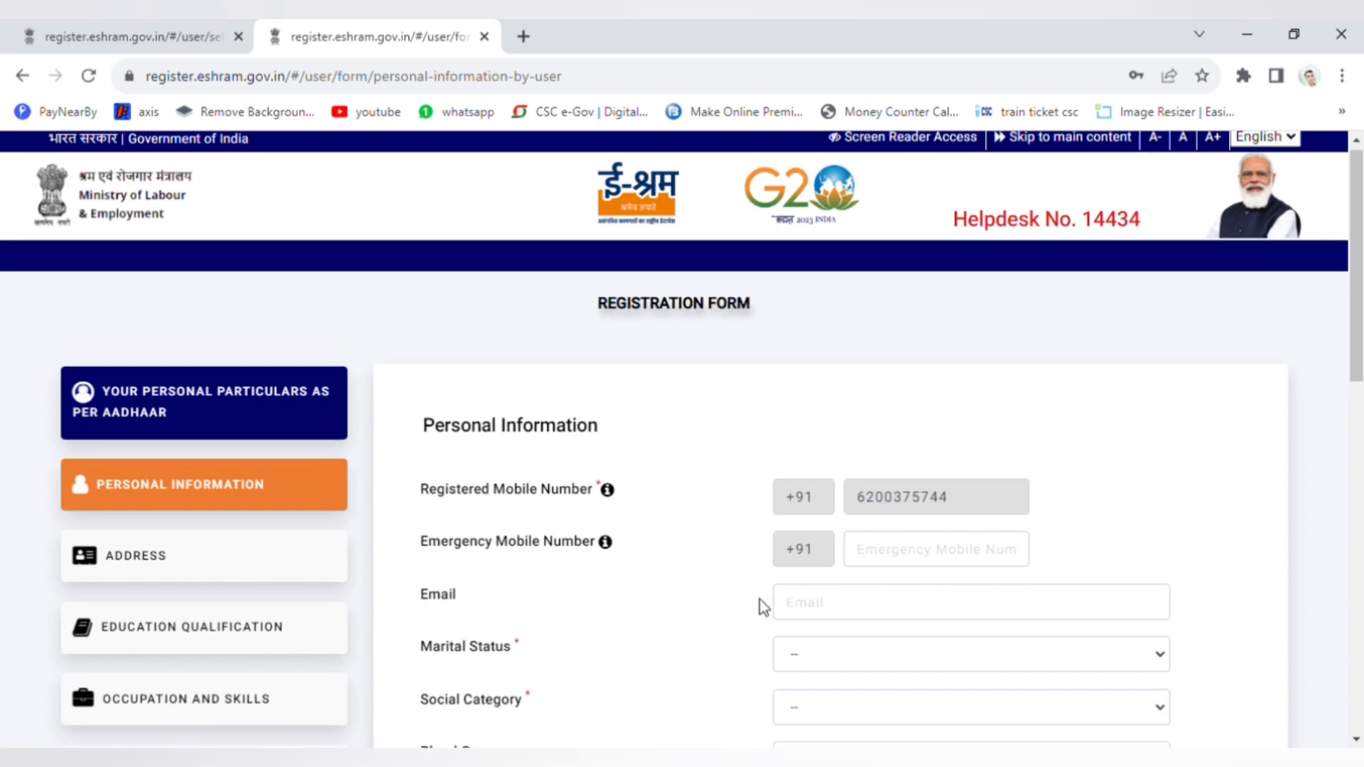
# Set Marital Status to Married and select the Husband Name option instead of Father Name.
pyautogui.scroll(-1, 761, 604)
pyautogui.click(856, 514)
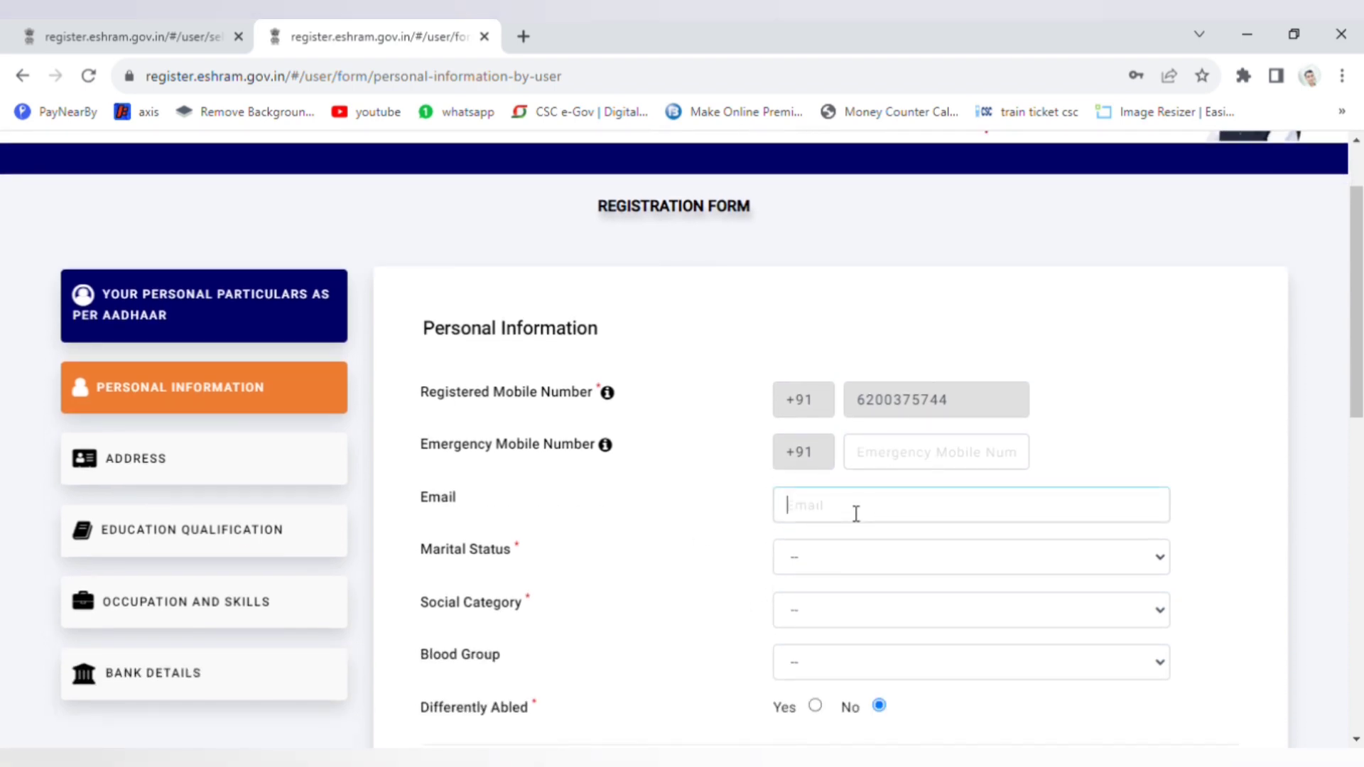
pyautogui.click(825, 556)
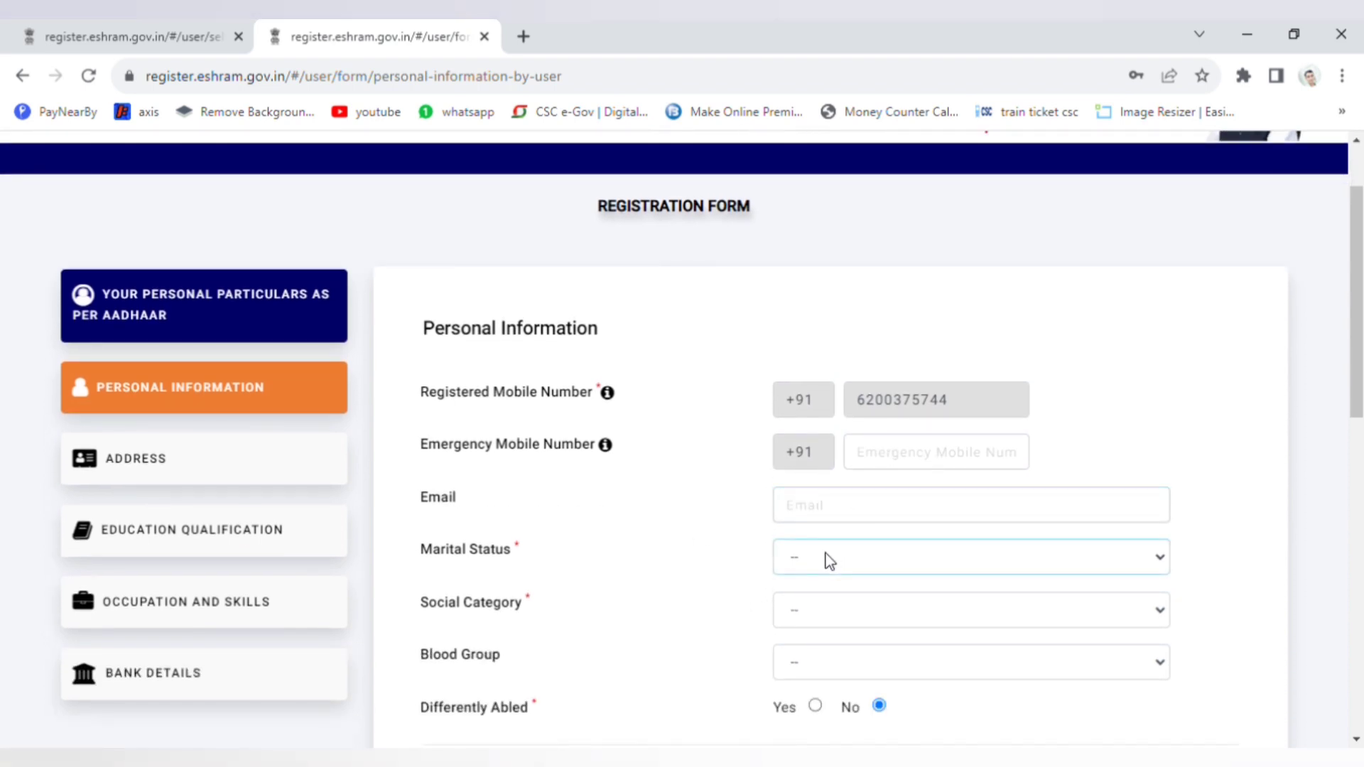
pyautogui.click(821, 625)
pyautogui.scroll(-2, 846, 606)
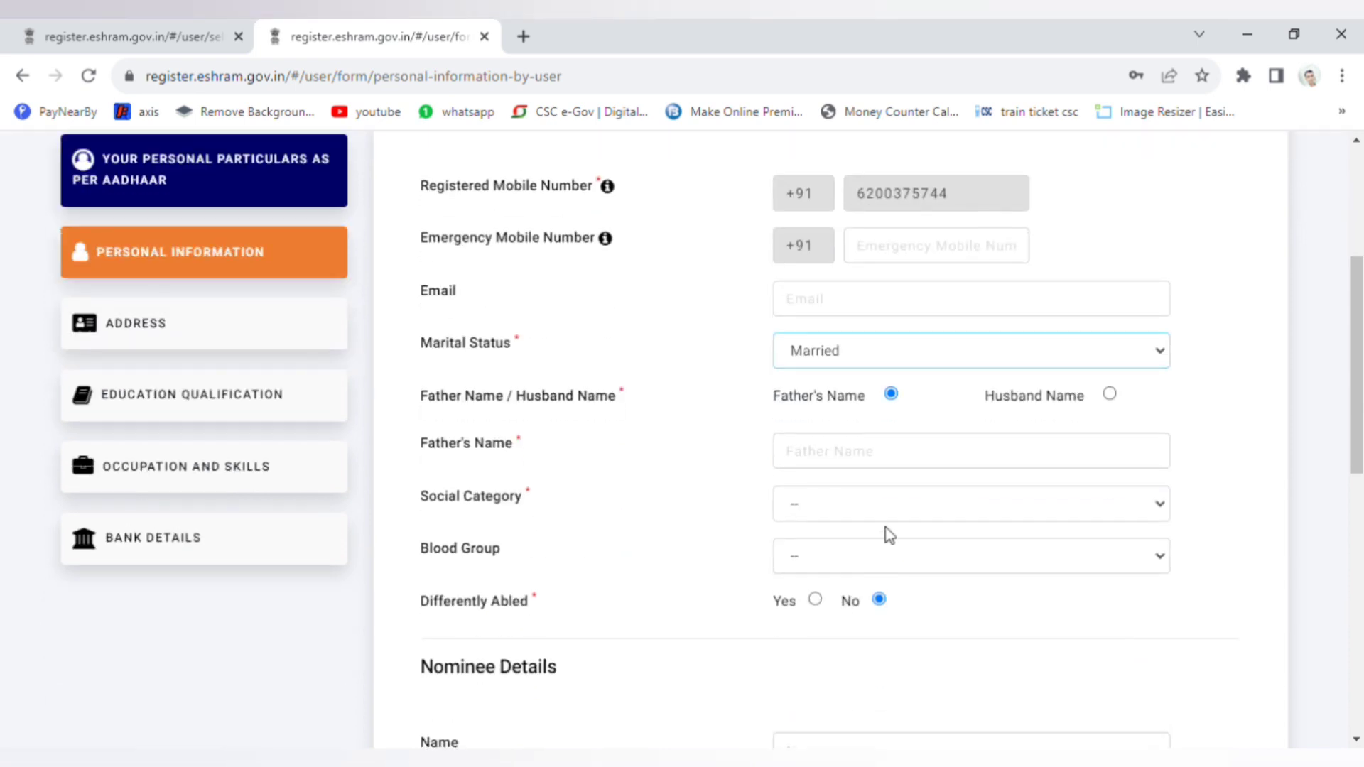
pyautogui.click(1108, 396)
pyautogui.click(874, 460)
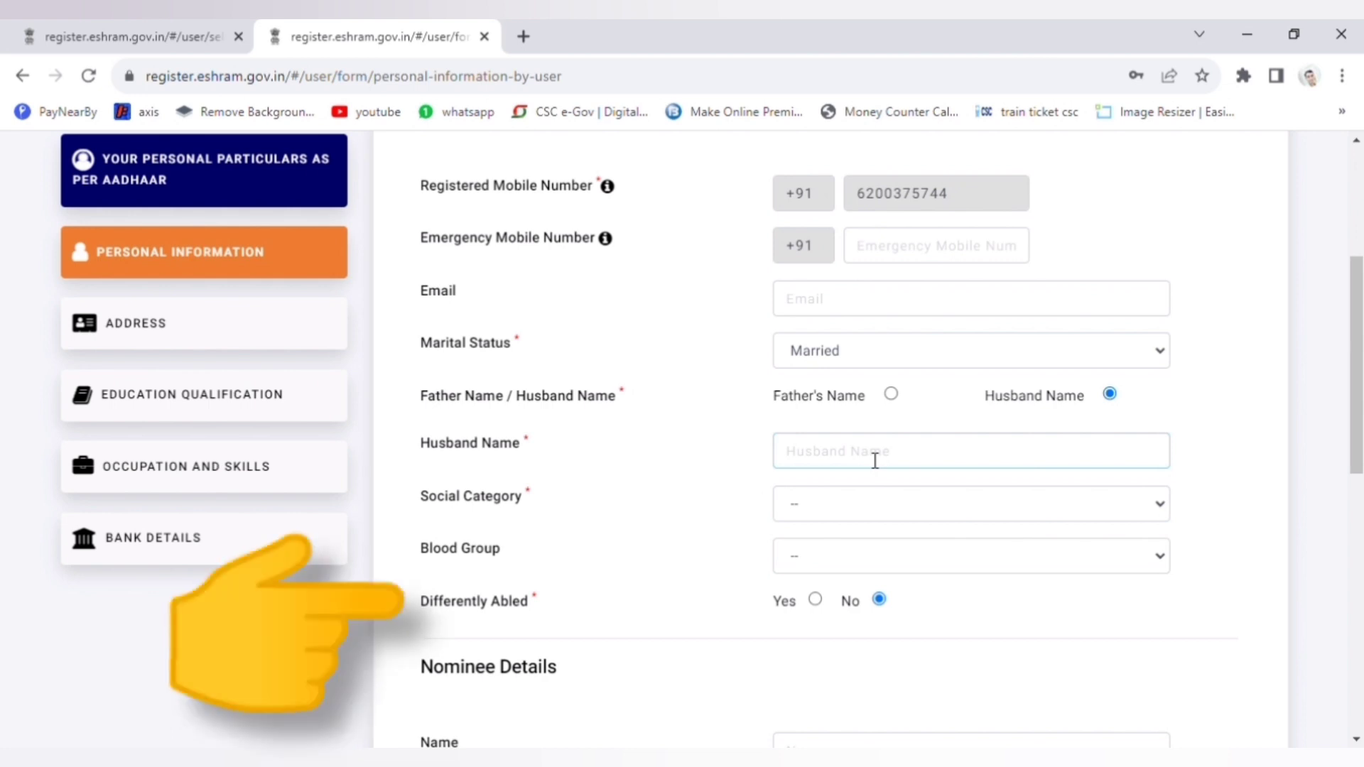
# Enter the husband's name and set Social Category to OBC.
pyautogui.press('Tab')
pyautogui.click(822, 582)
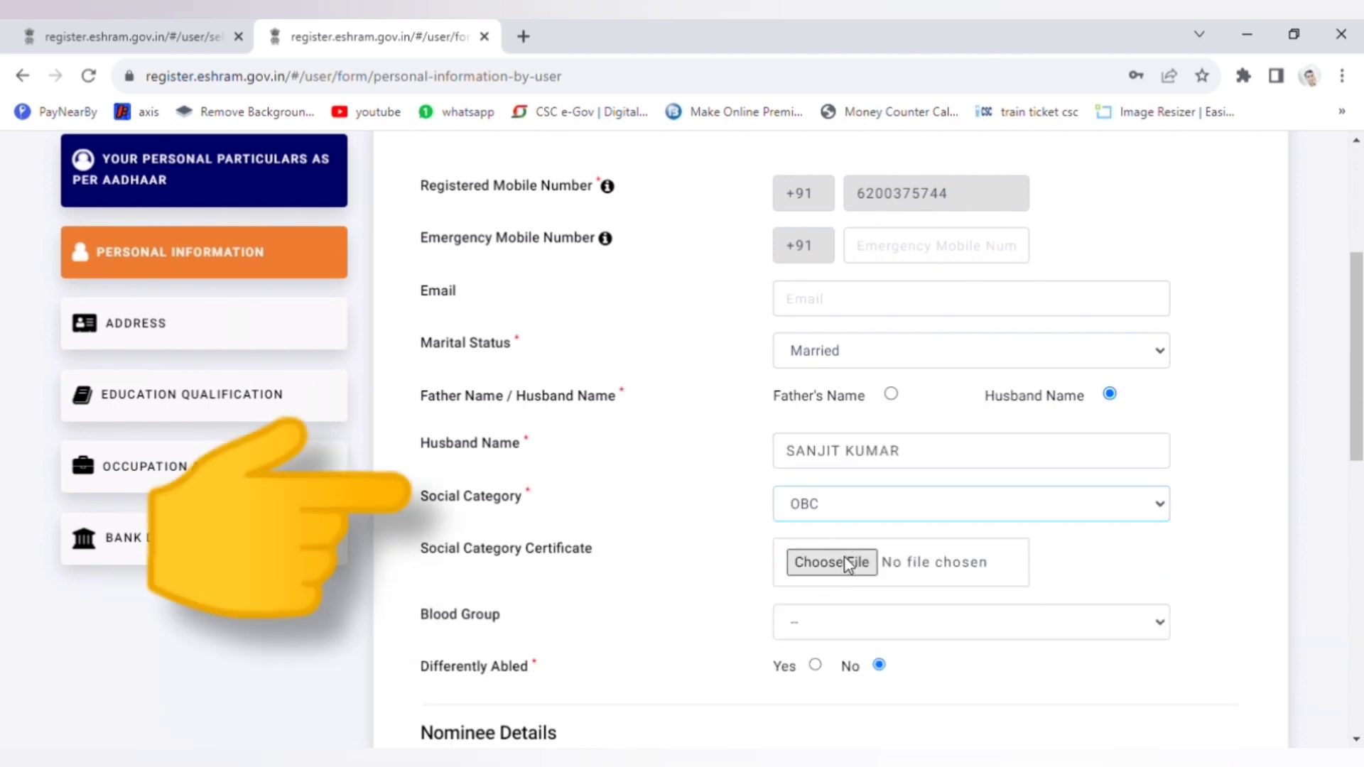
pyautogui.click(864, 624)
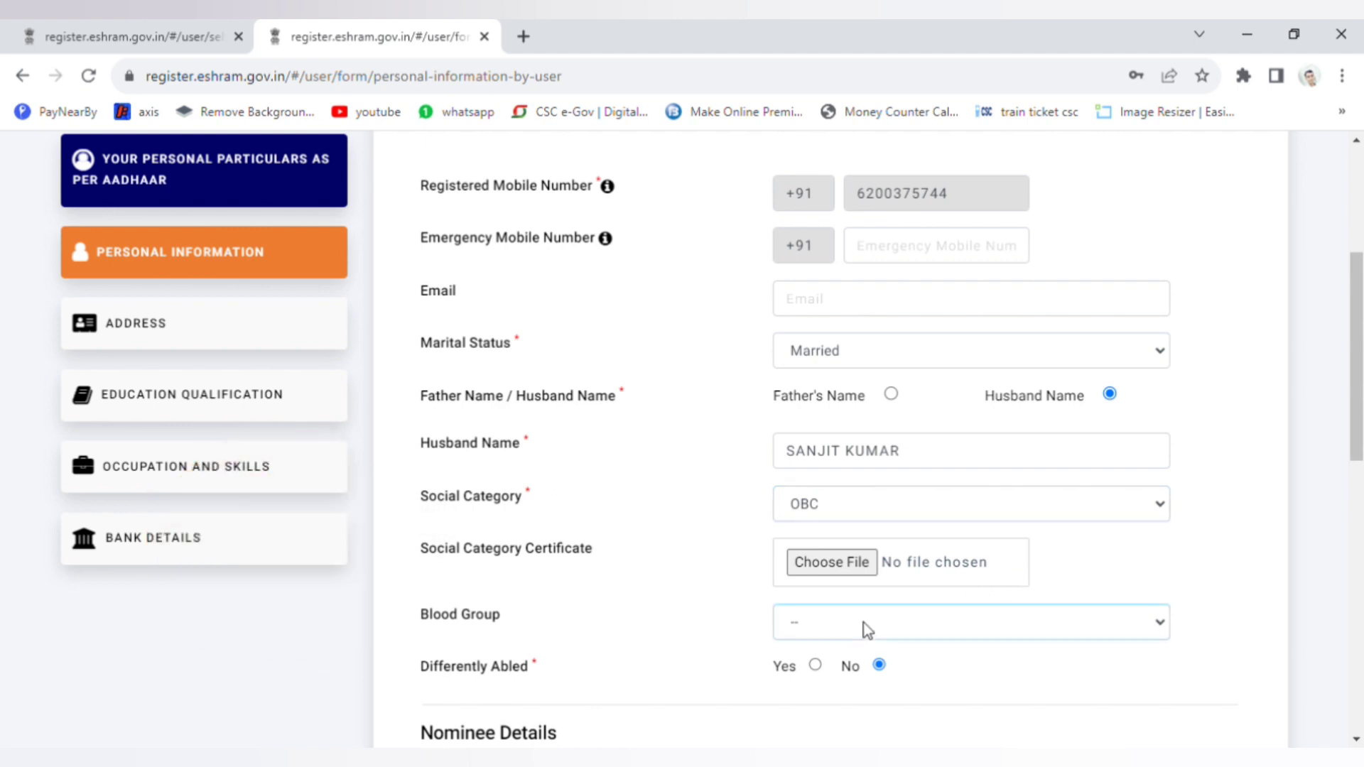
# Type the nominee's full name under Nominee Details, correcting typos along the way.
pyautogui.scroll(-3, 841, 643)
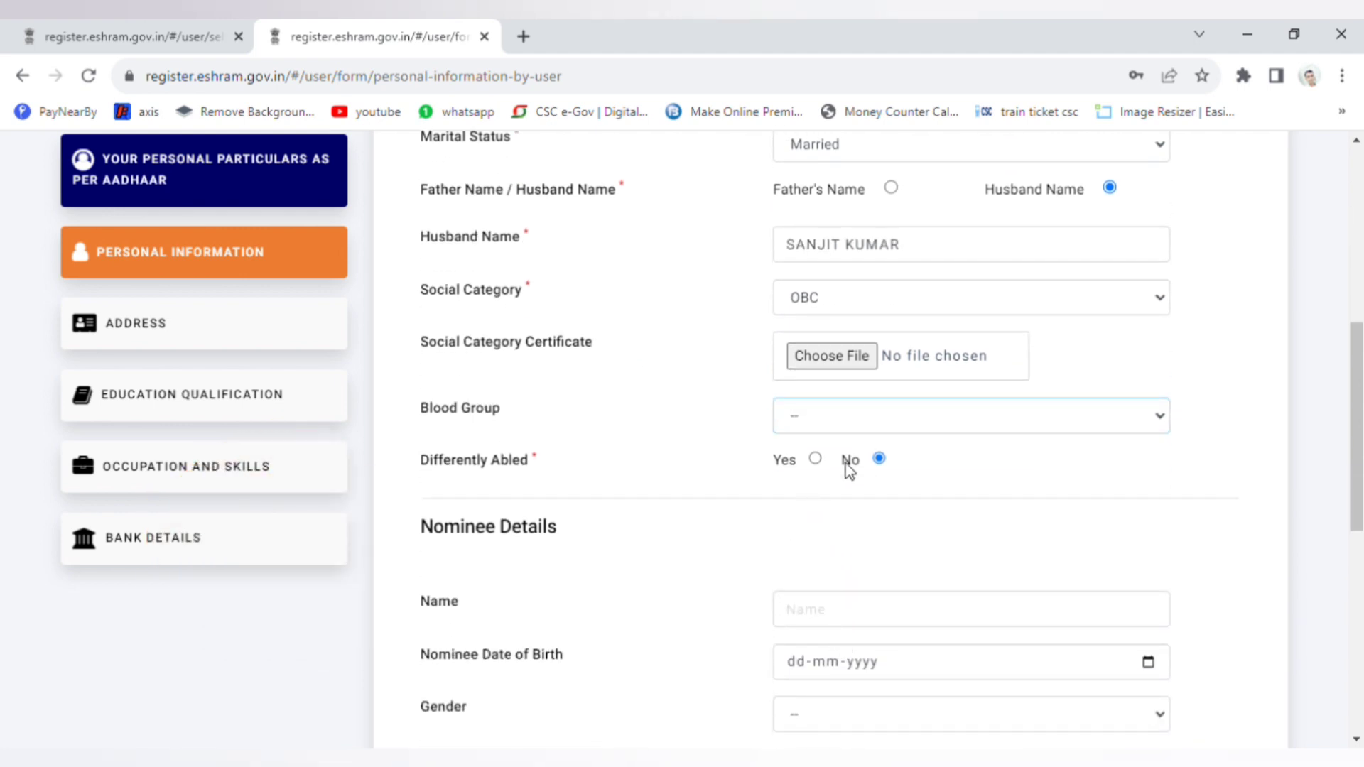
pyautogui.scroll(-2, 803, 515)
pyautogui.click(832, 518)
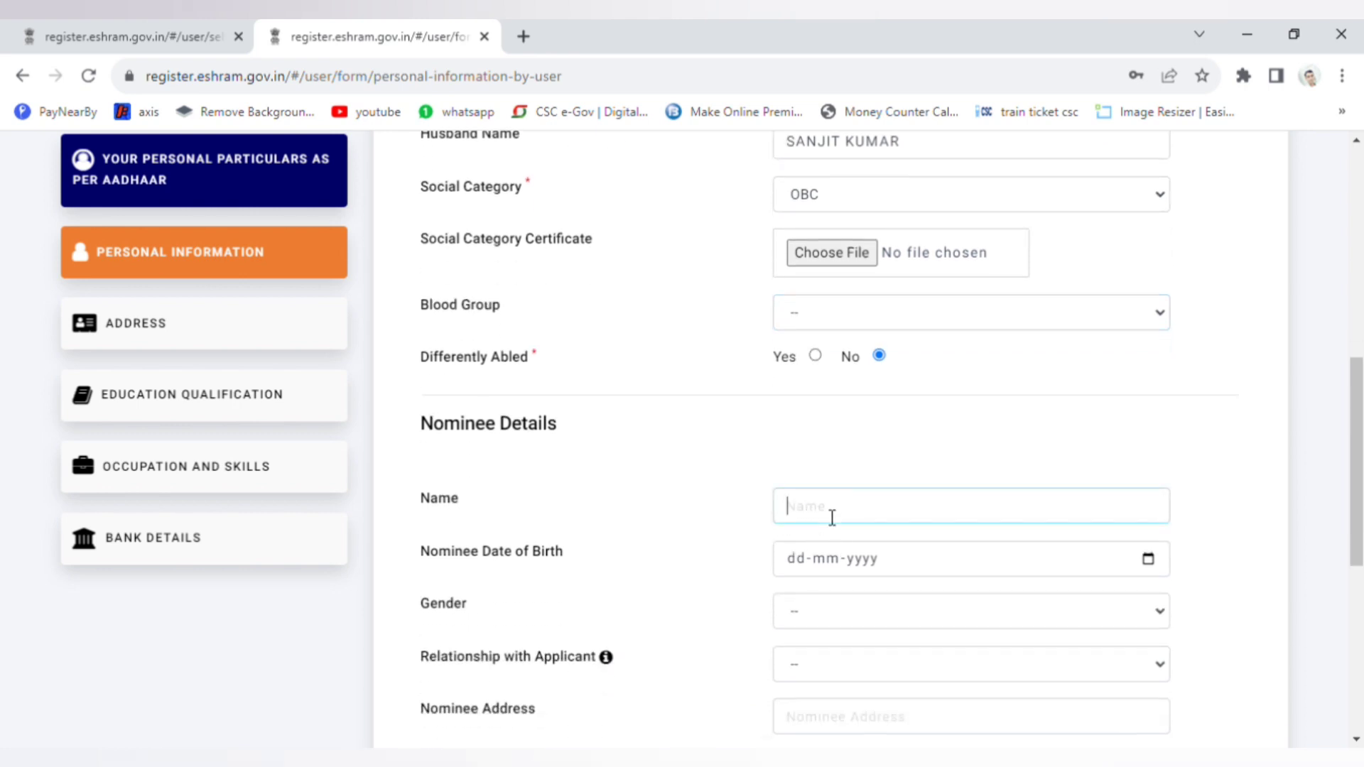
pyautogui.write('A')
pyautogui.press('BackSpace')
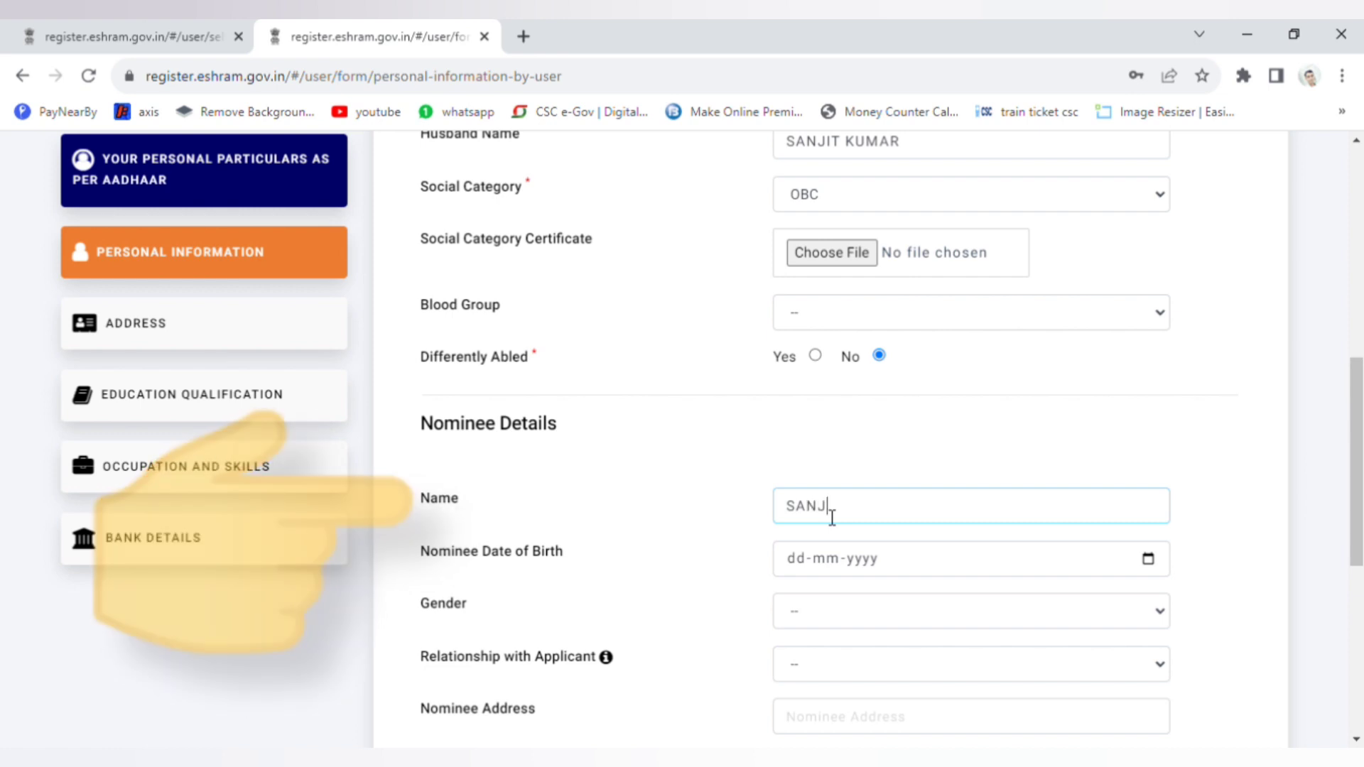
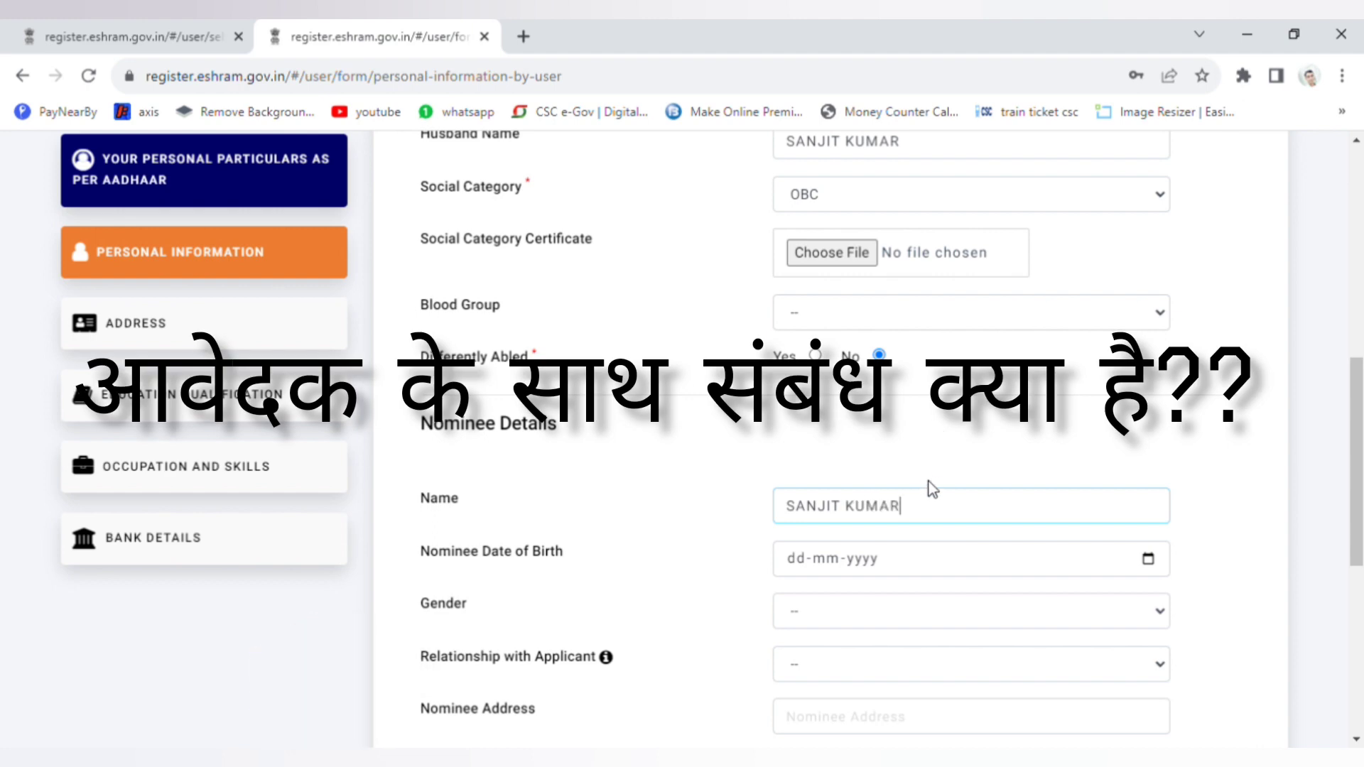
# Set the nominee's birth date to 01-01-1990, enter the nominee's address, and save to reach Address.
pyautogui.click(879, 554)
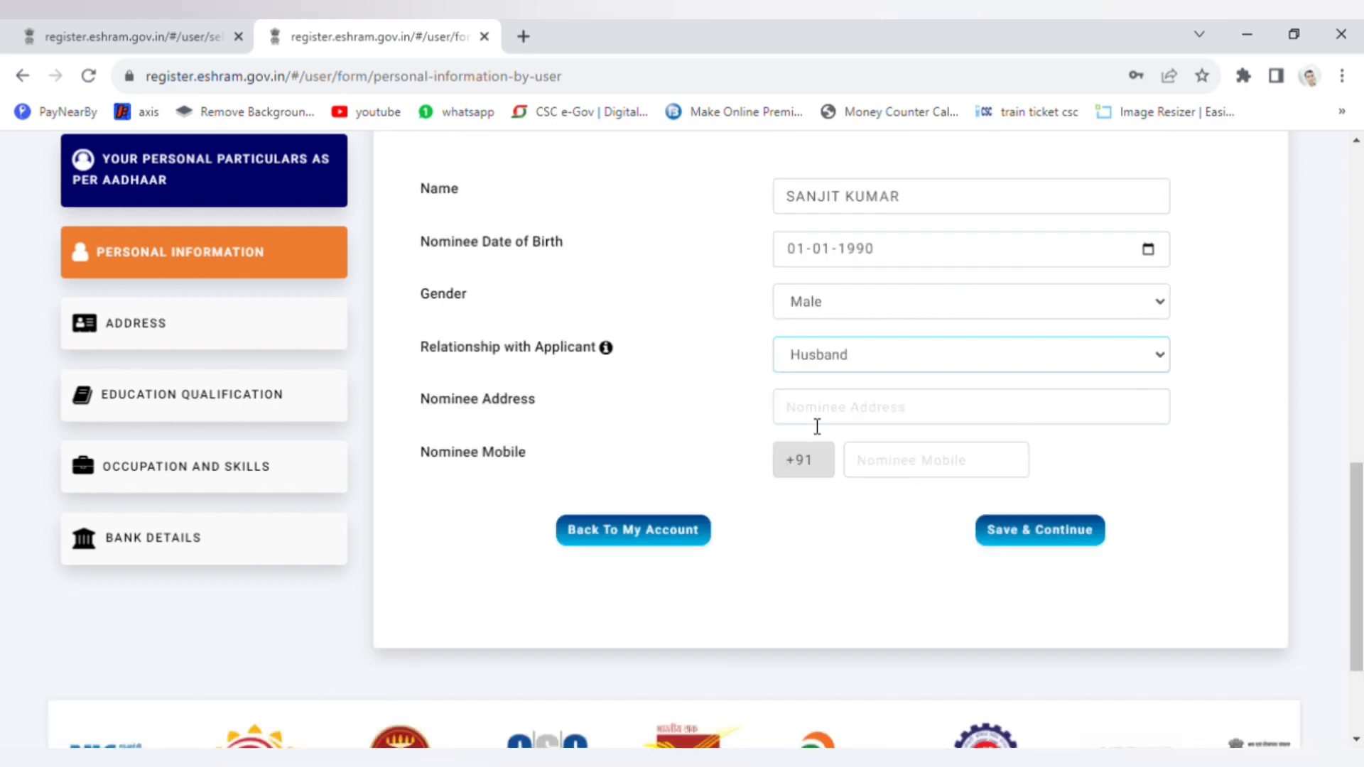
pyautogui.click(815, 426)
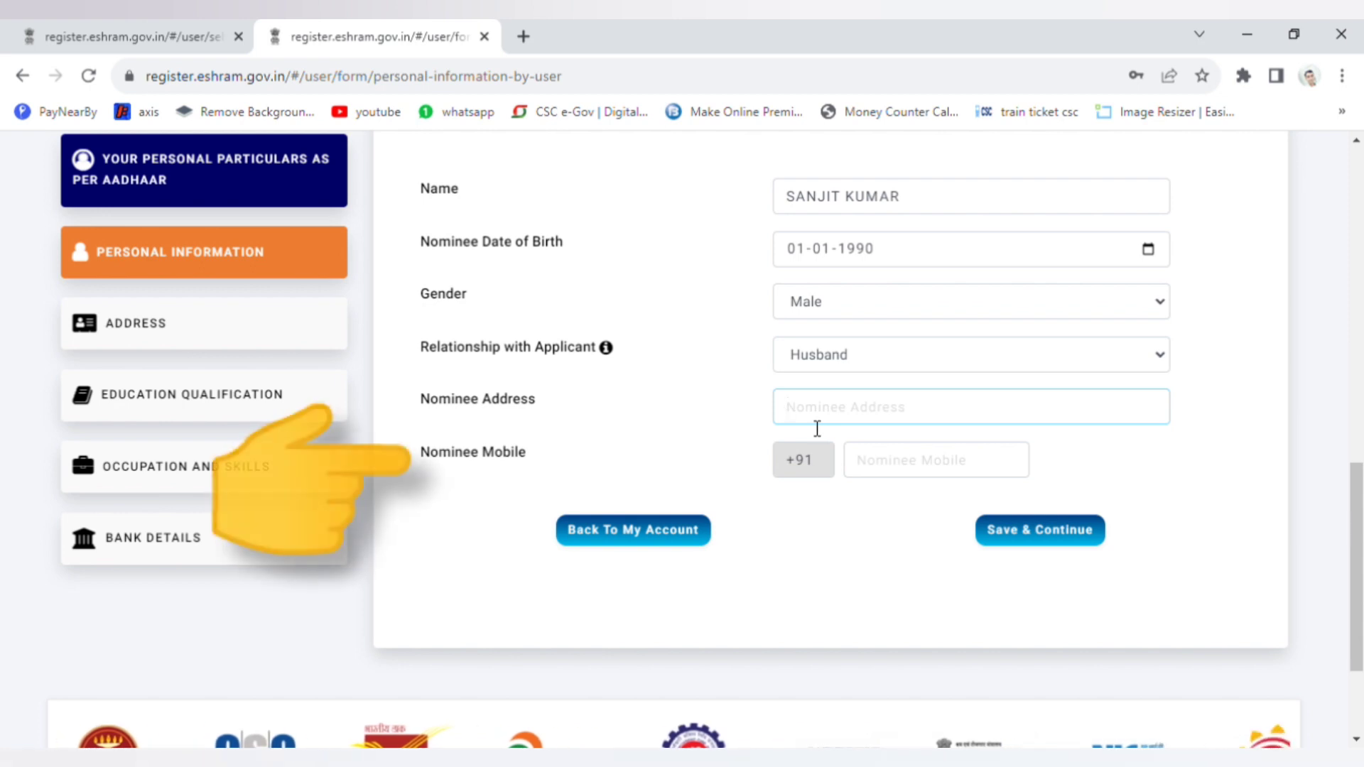
pyautogui.write('KAJARAHAN')
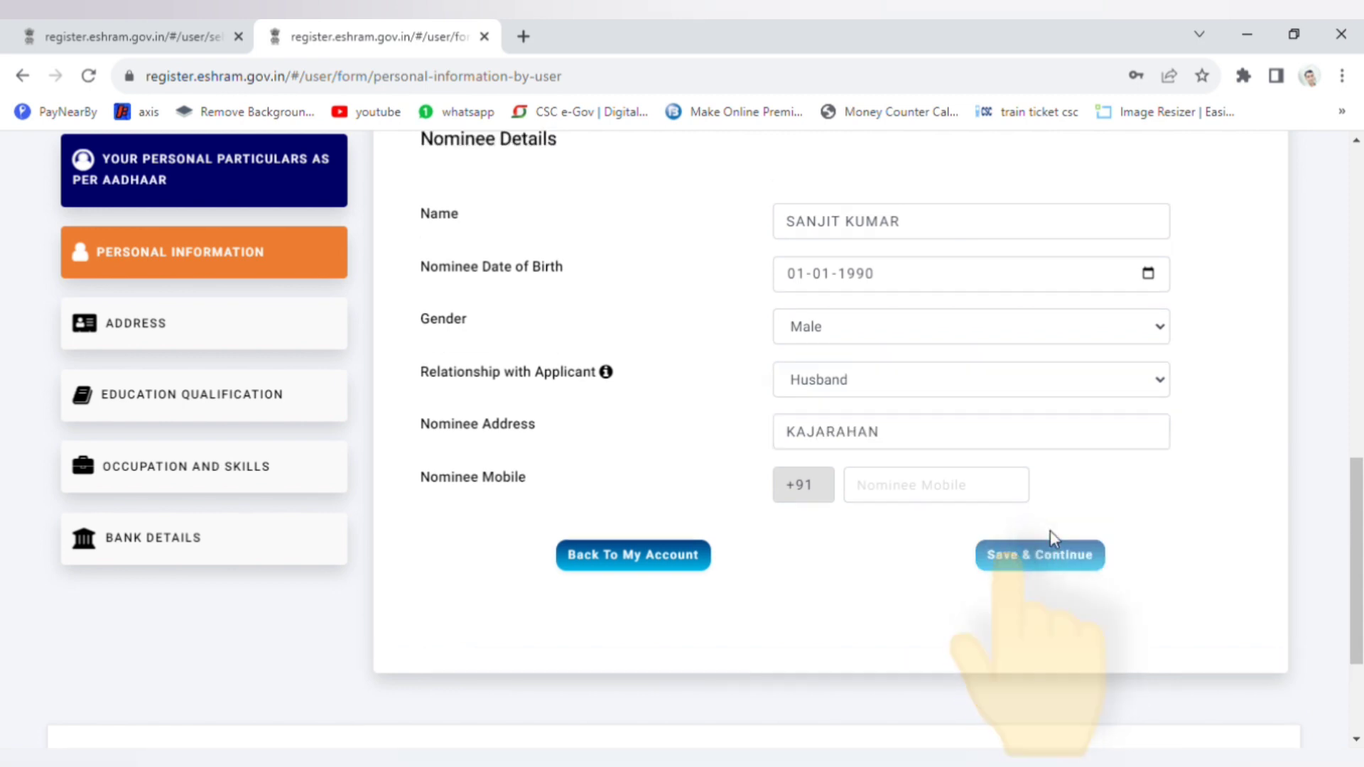
pyautogui.click(1052, 537)
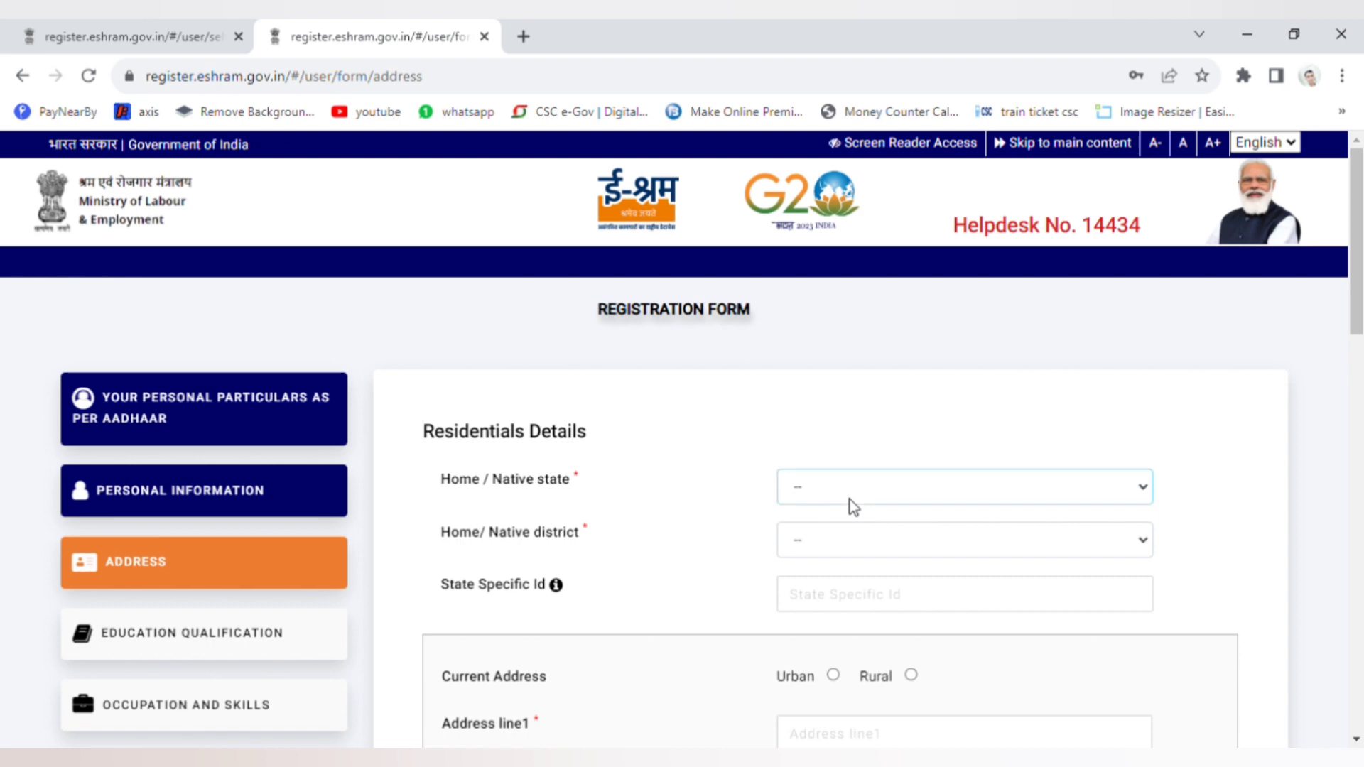
# Set home state BIHAR, home district PURBI CHAMPARAN, and mark the current address Rural.
pyautogui.click(837, 213)
pyautogui.scroll(-1, 919, 505)
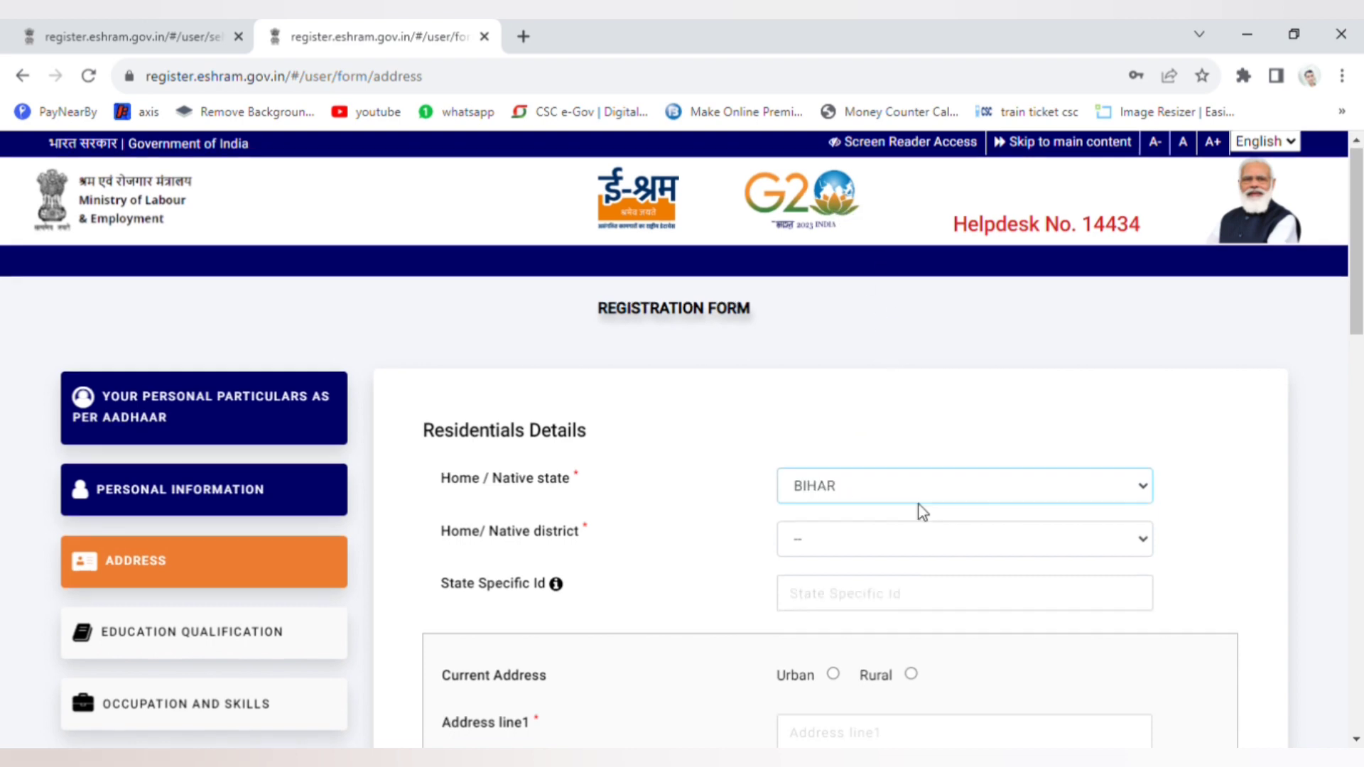
pyautogui.scroll(-3, 919, 504)
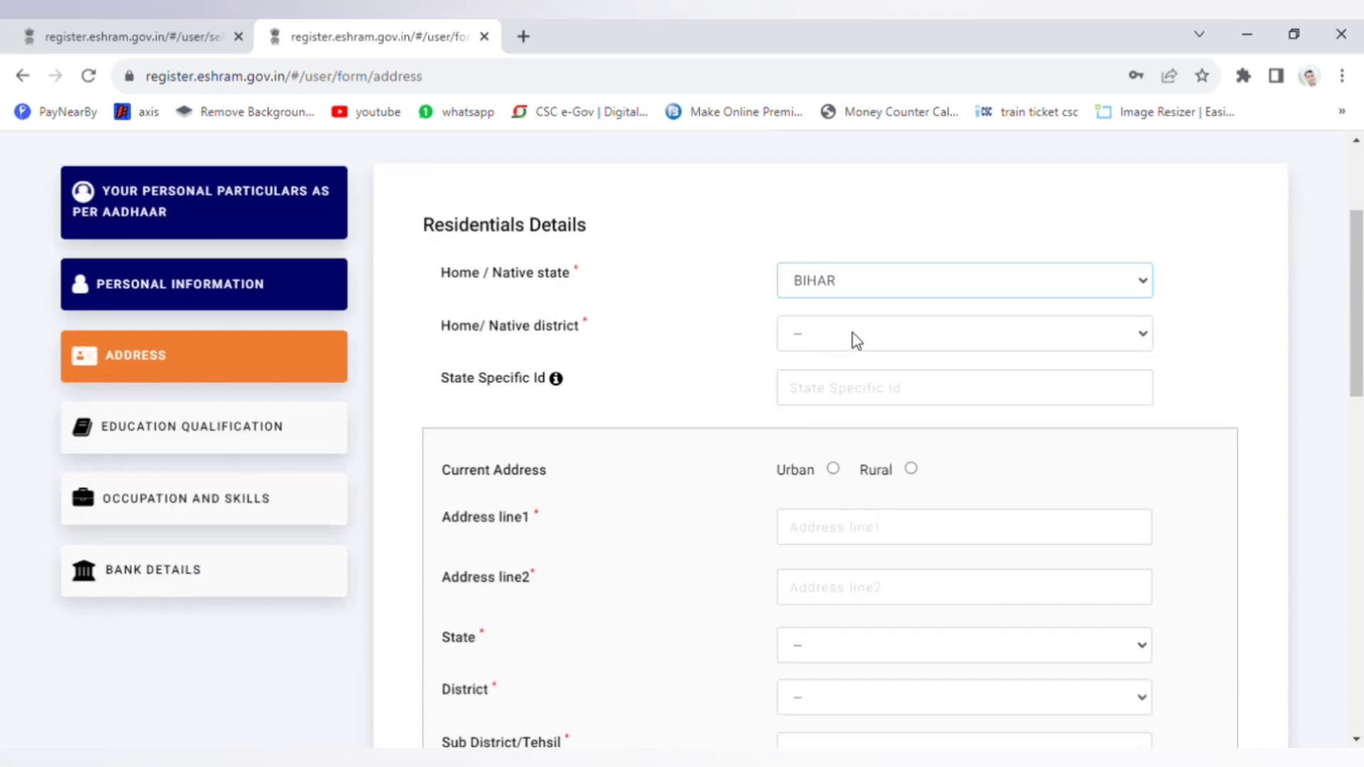
pyautogui.scroll(-2, 865, 344)
pyautogui.scroll(-1, 862, 332)
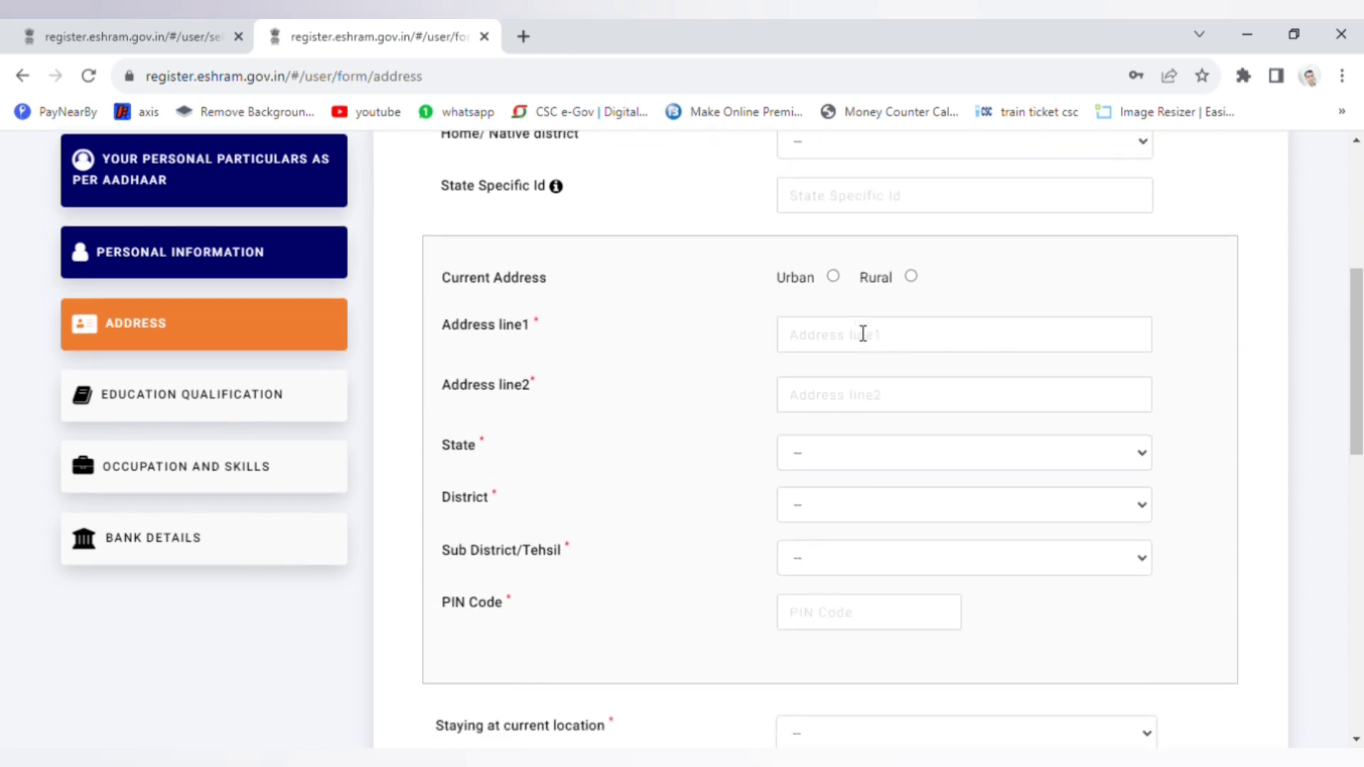
pyautogui.scroll(4, 850, 289)
pyautogui.scroll(-3, 856, 341)
pyautogui.click(844, 348)
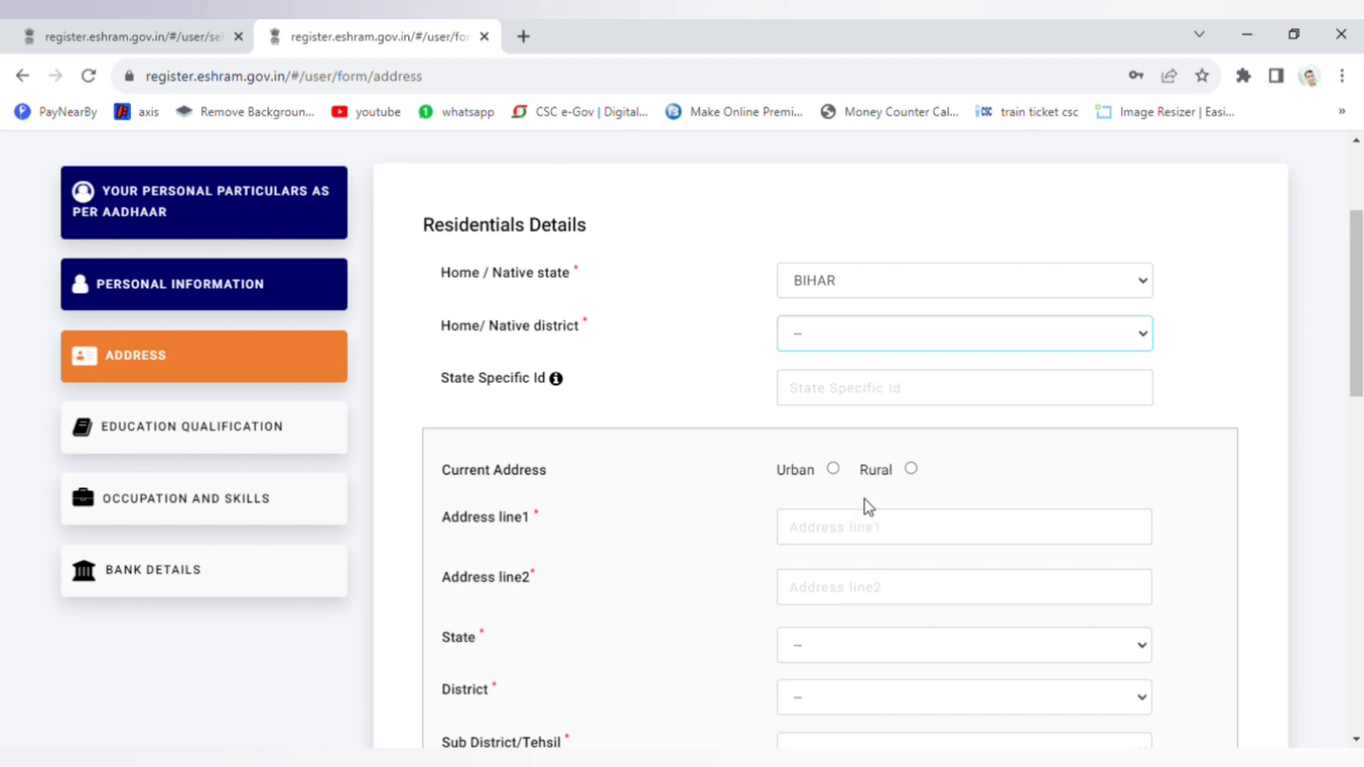
pyautogui.click(850, 396)
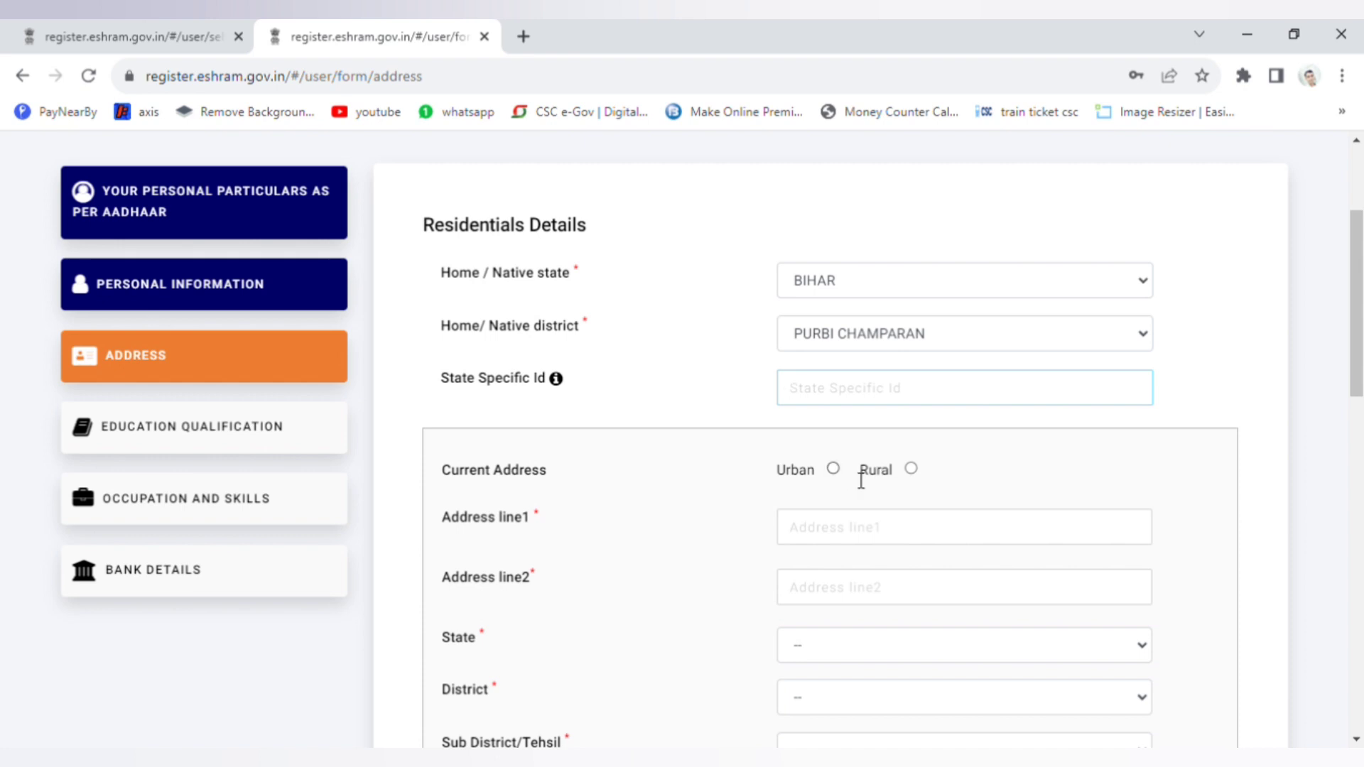
pyautogui.click(911, 470)
# Fill the current and permanent address lines with the village address and save the address details.
pyautogui.click(853, 536)
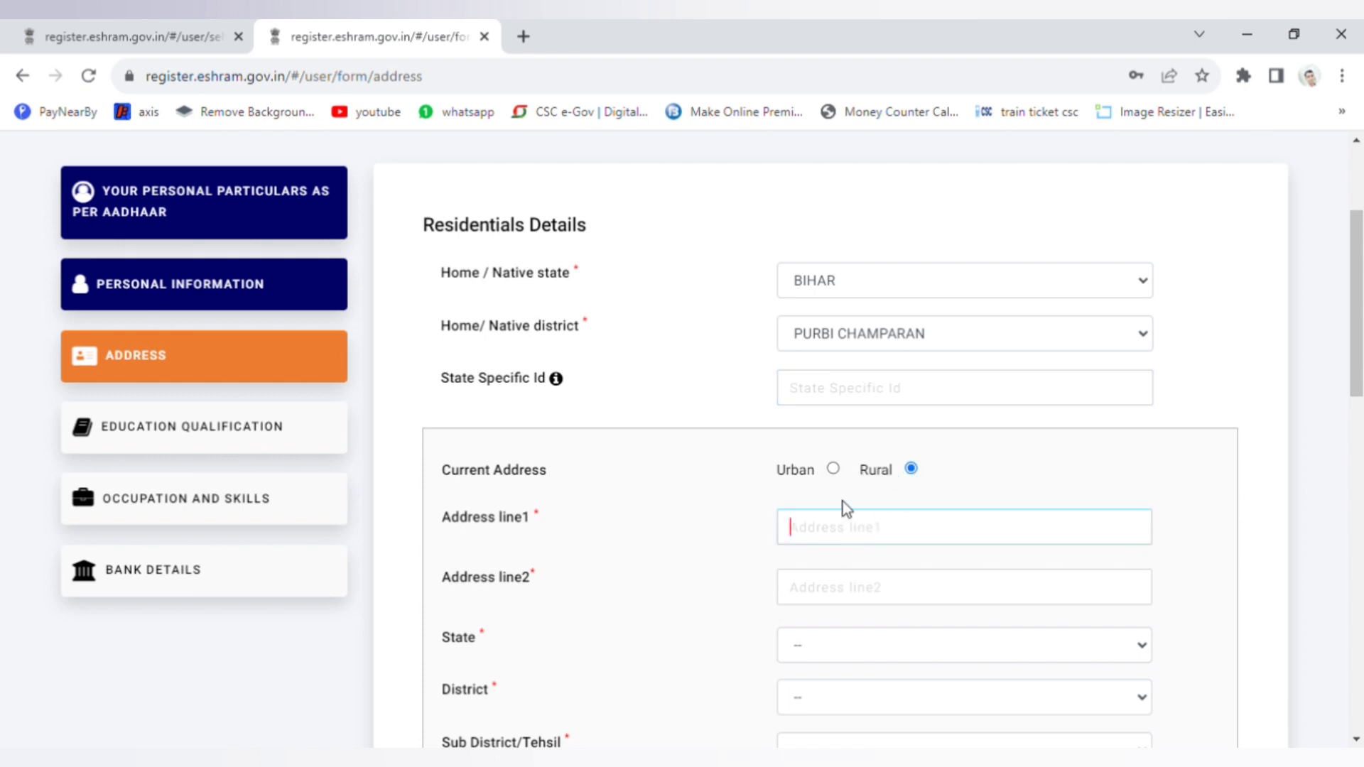
pyautogui.write('KA')
pyautogui.scroll(-10, 844, 507)
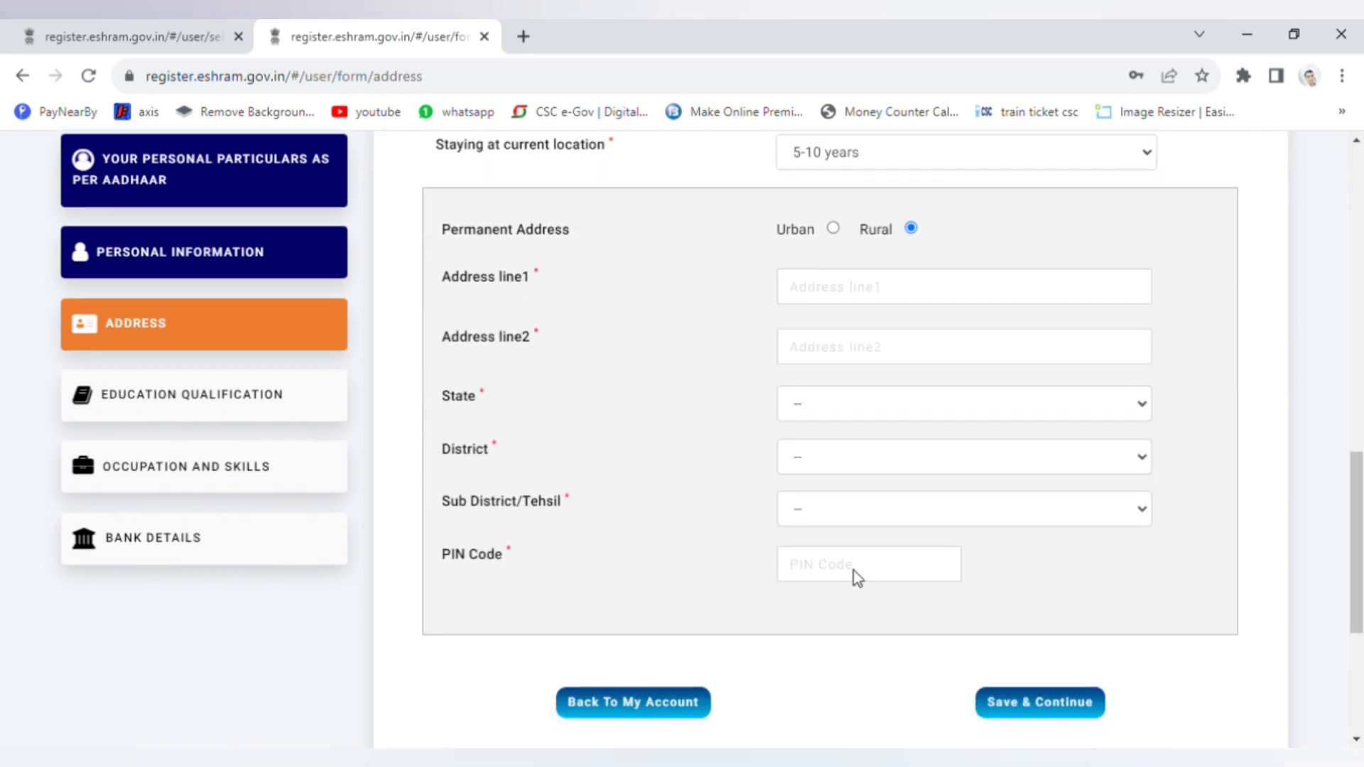
pyautogui.scroll(2, 767, 405)
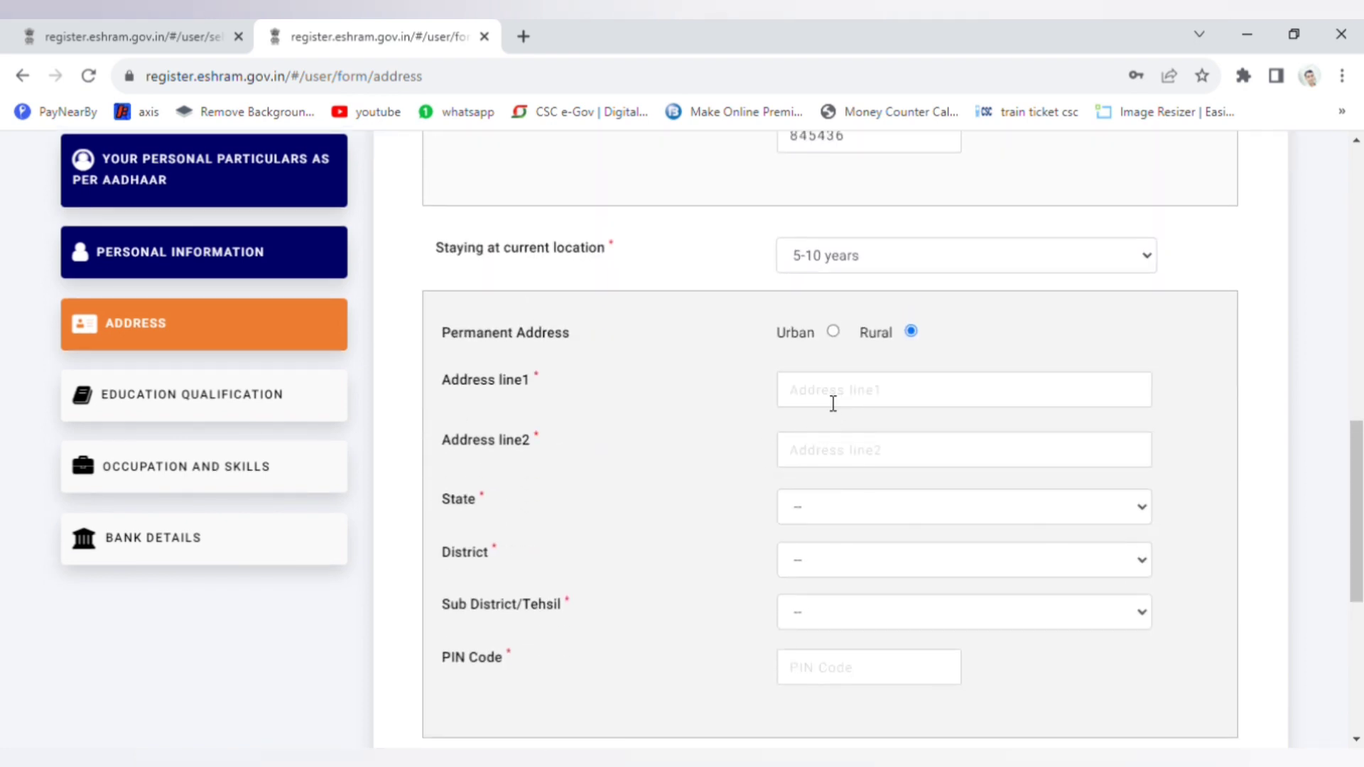
pyautogui.click(842, 402)
pyautogui.write('KAJA')
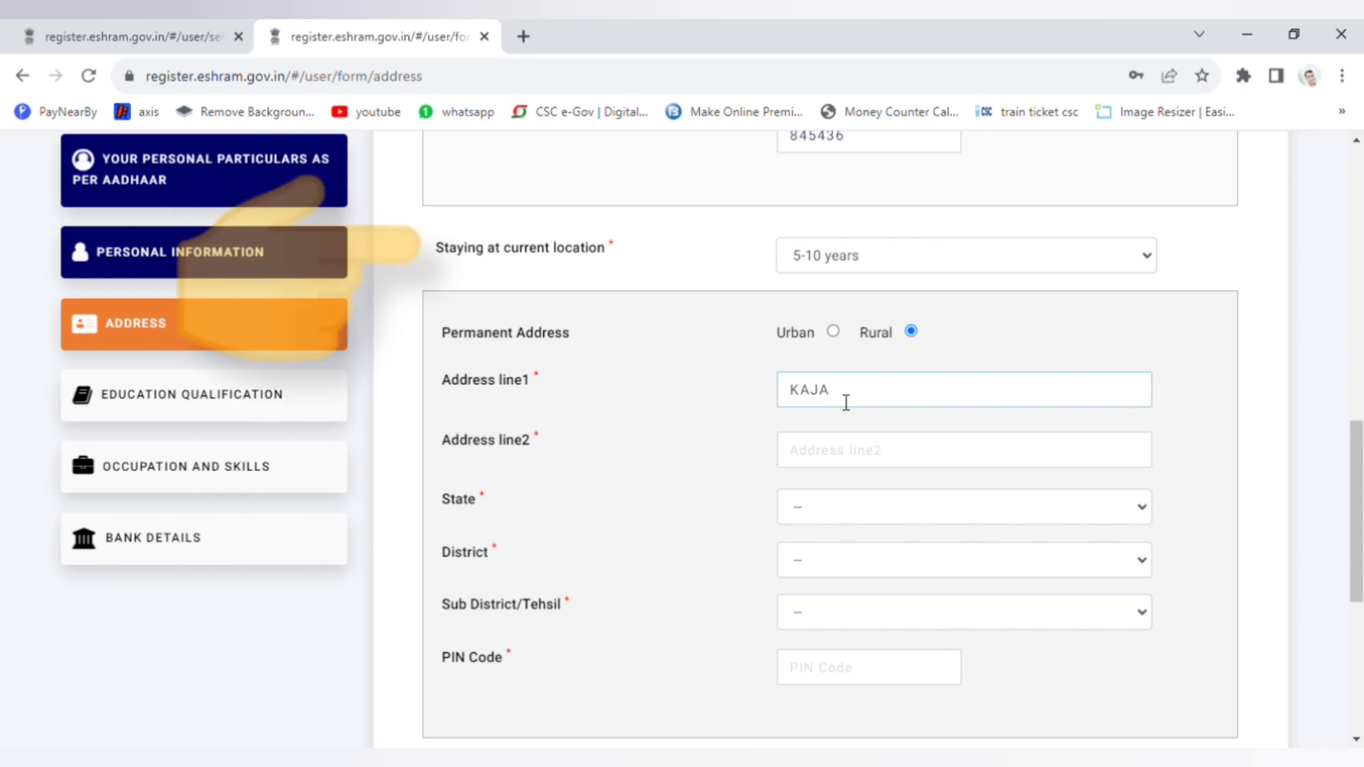
pyautogui.write('RAHAN')
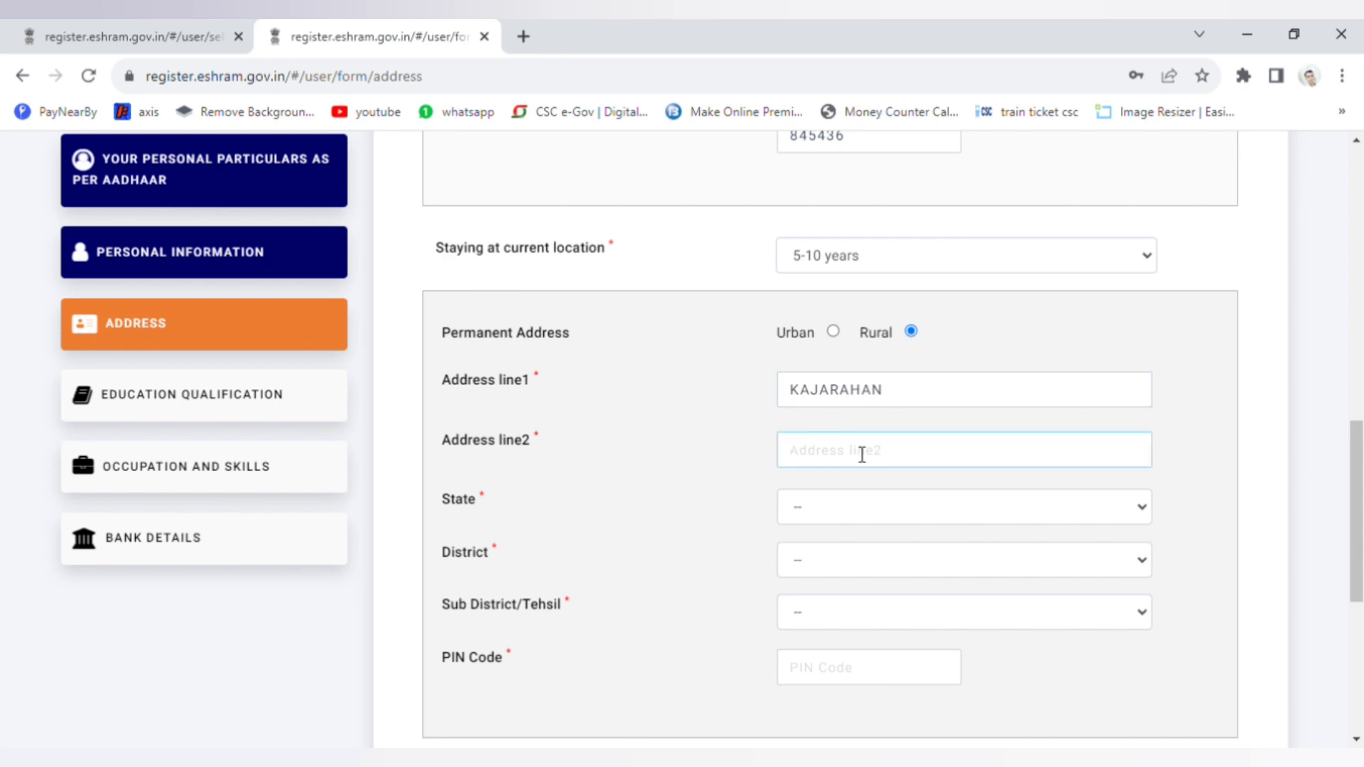
pyautogui.write('KA')
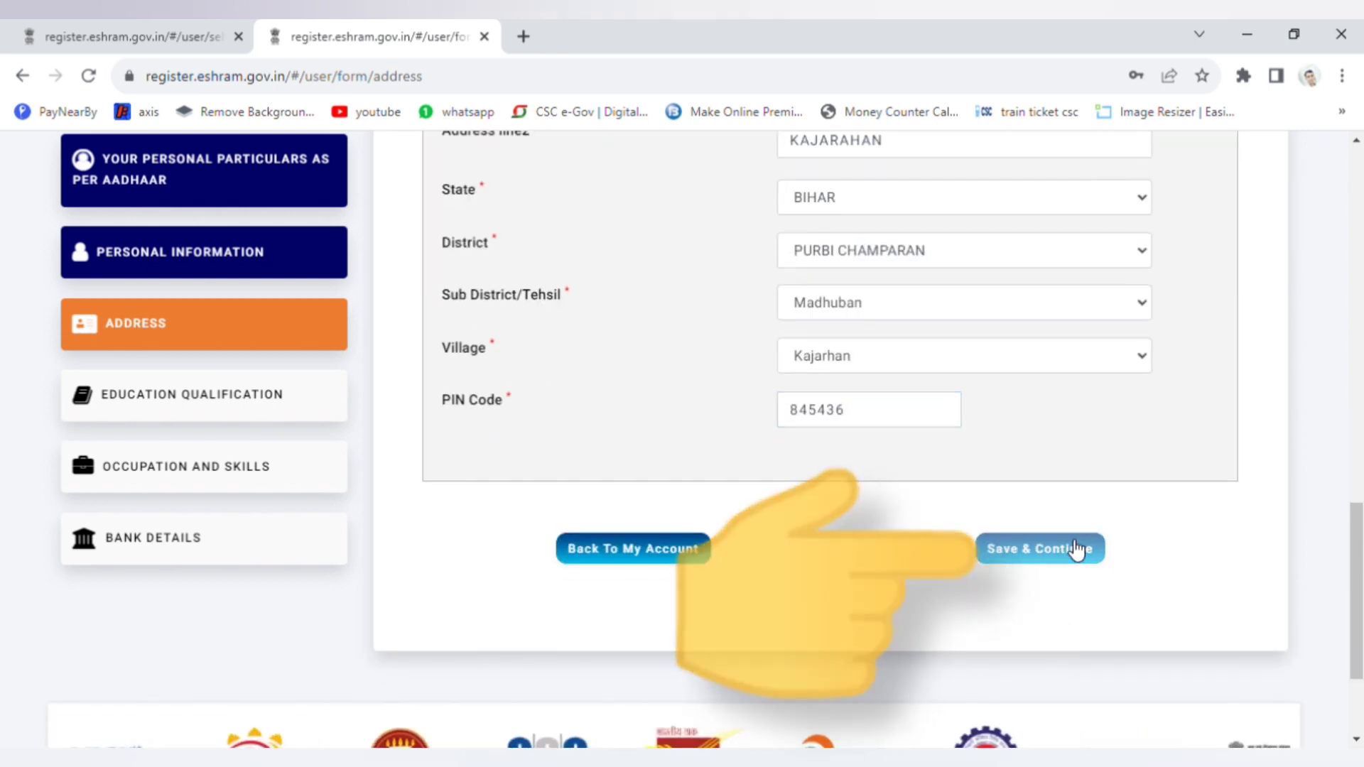
pyautogui.click(1075, 552)
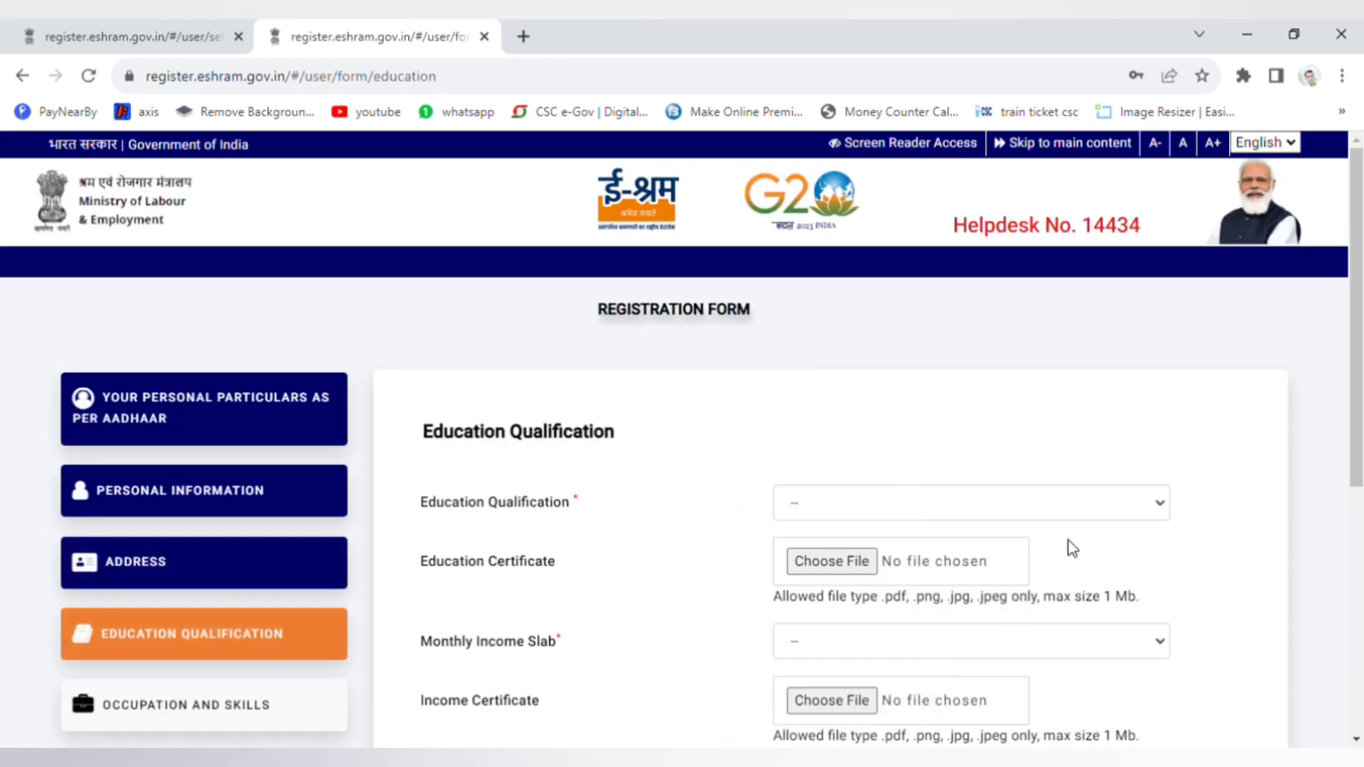
# Set Education Qualification to Middle and Monthly Income Slab to 10000 & Below, then save.
pyautogui.scroll(-3, 984, 539)
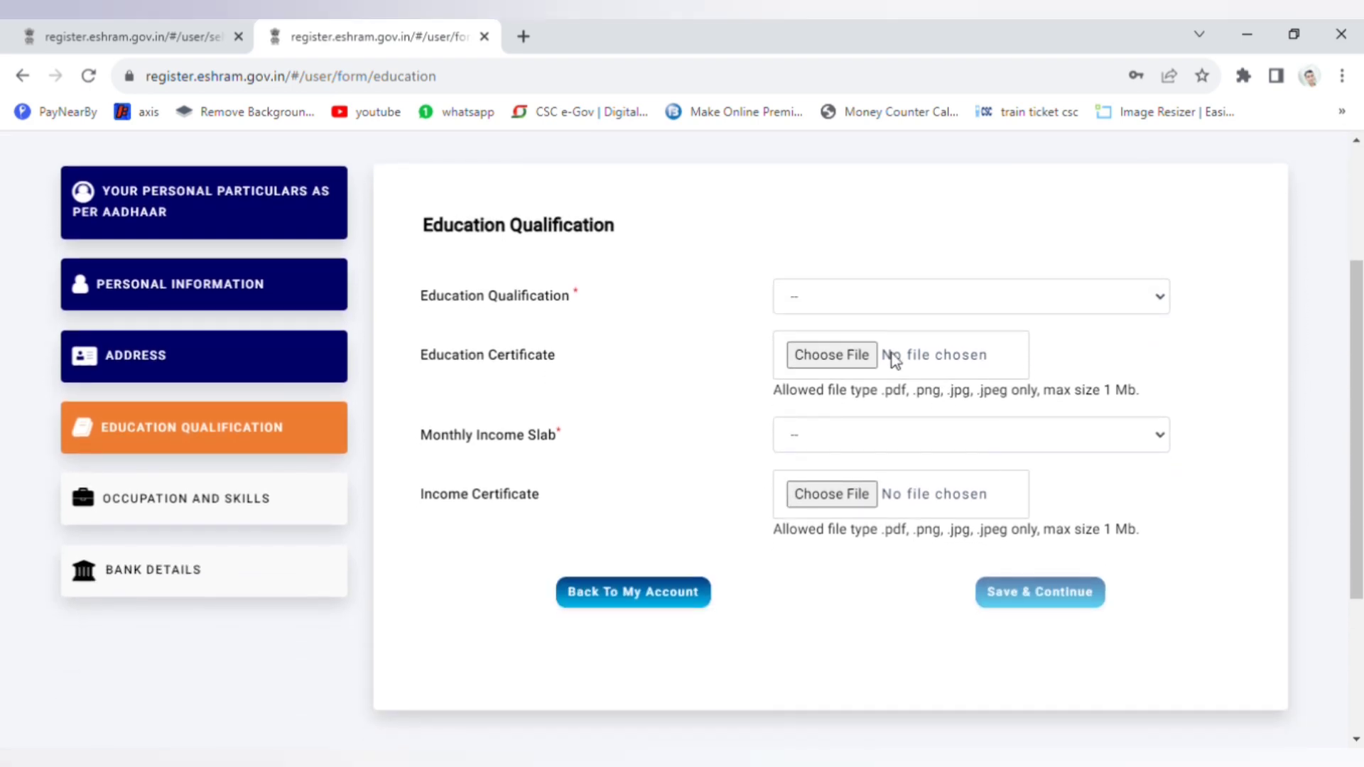
pyautogui.click(989, 310)
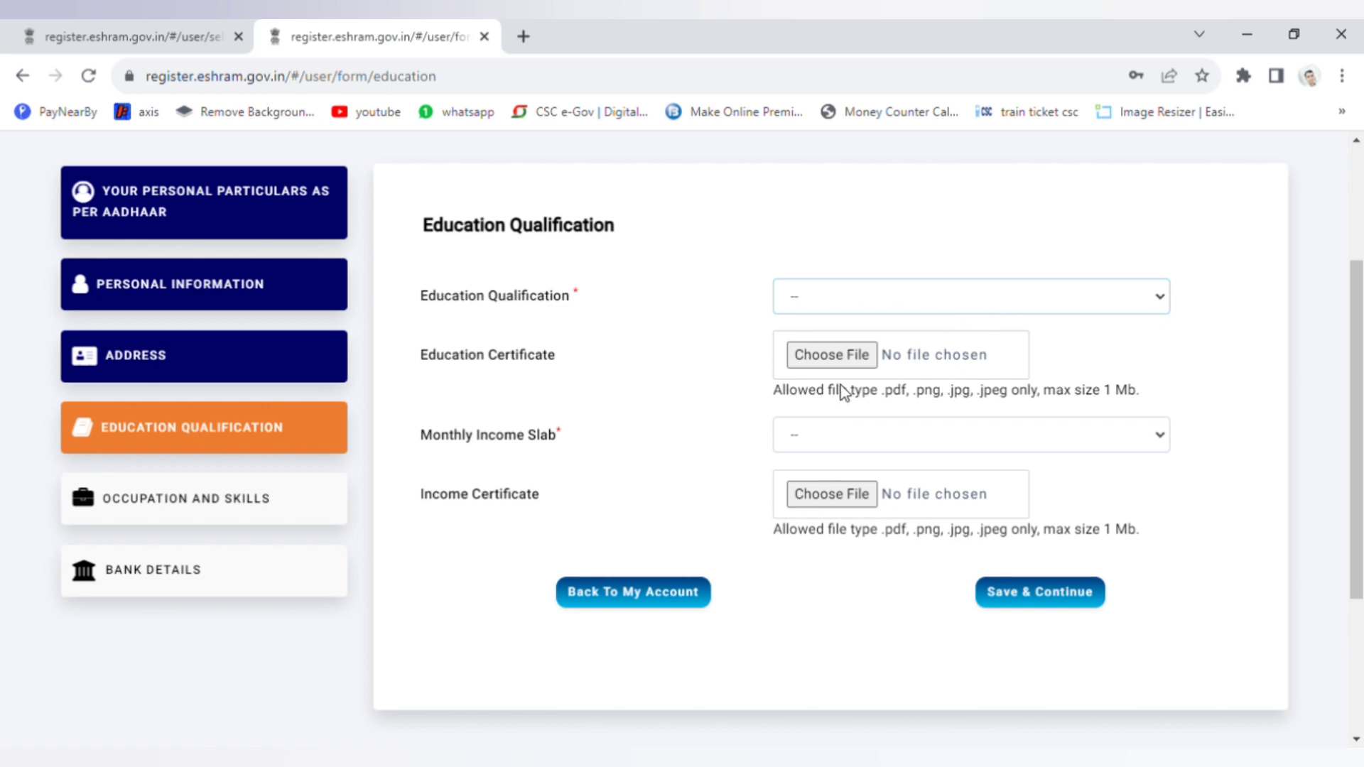
pyautogui.click(829, 417)
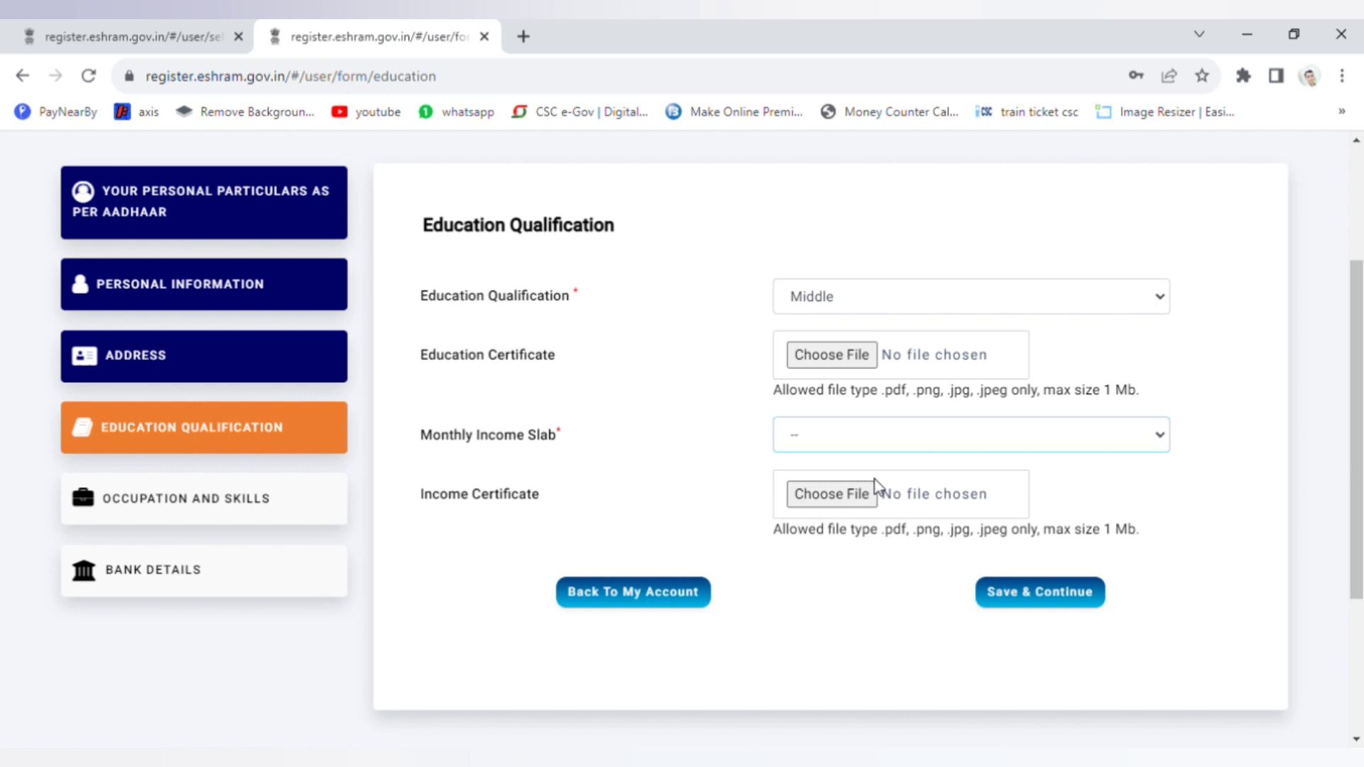
pyautogui.press('Down')
pyautogui.scroll(-2, 957, 454)
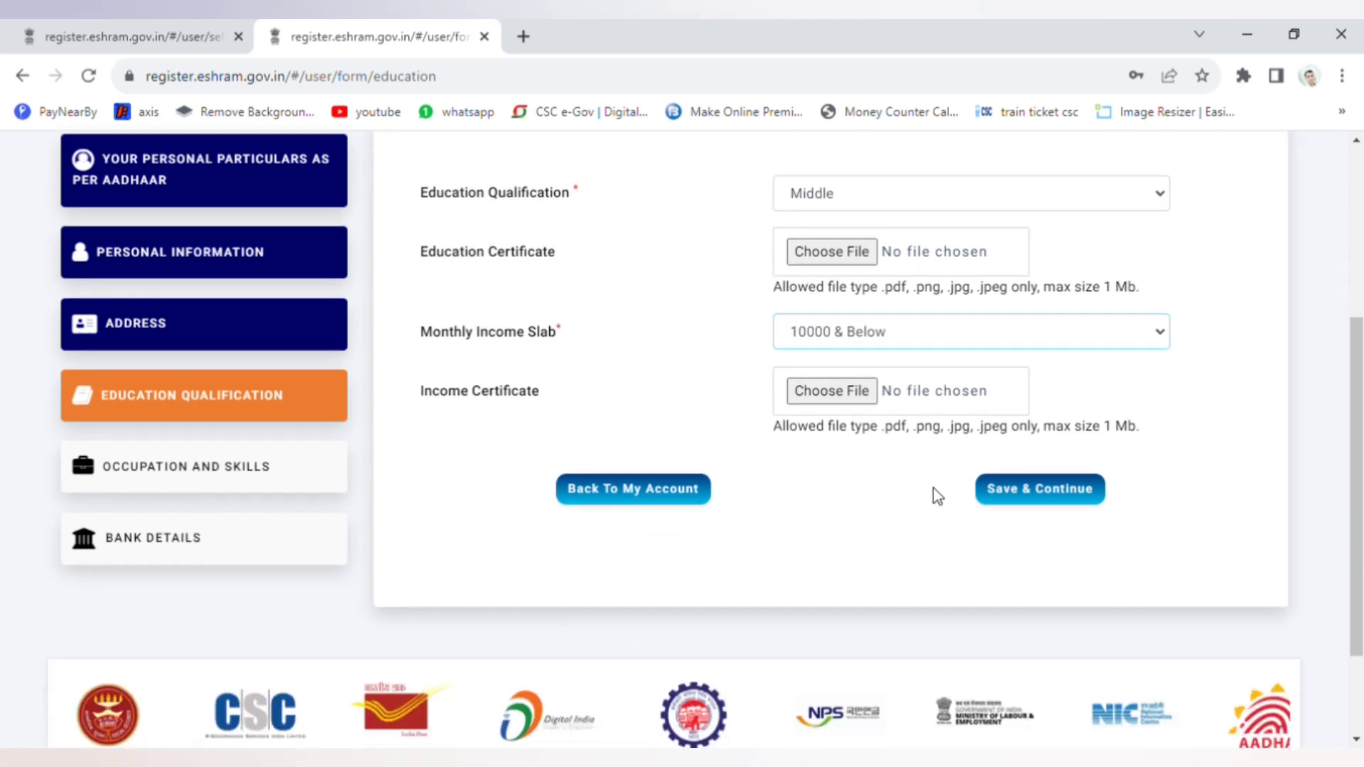
pyautogui.click(1036, 500)
pyautogui.scroll(-5, 811, 497)
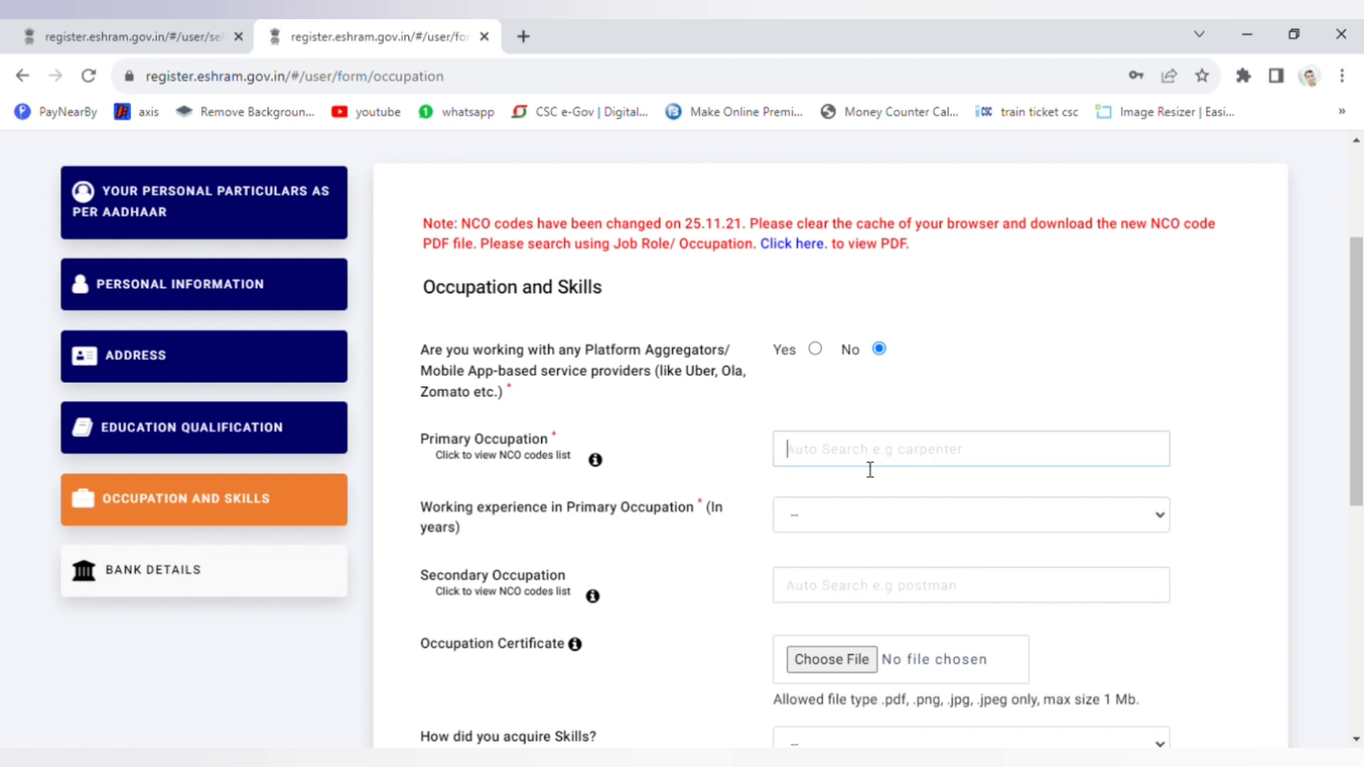
# Set primary occupation to Labourer - Agricultural with 3 years' working experience.
pyautogui.write('AGRI')
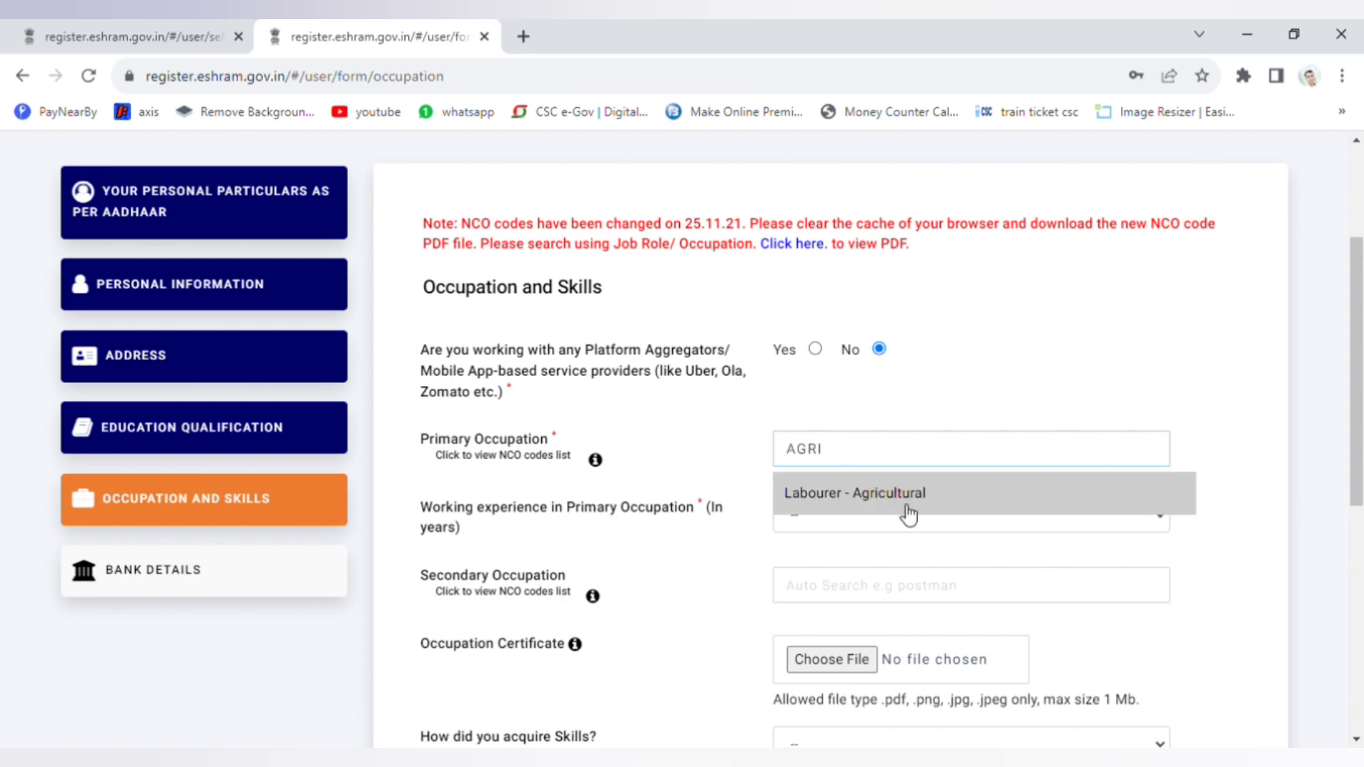
pyautogui.click(904, 491)
pyautogui.scroll(-1, 857, 481)
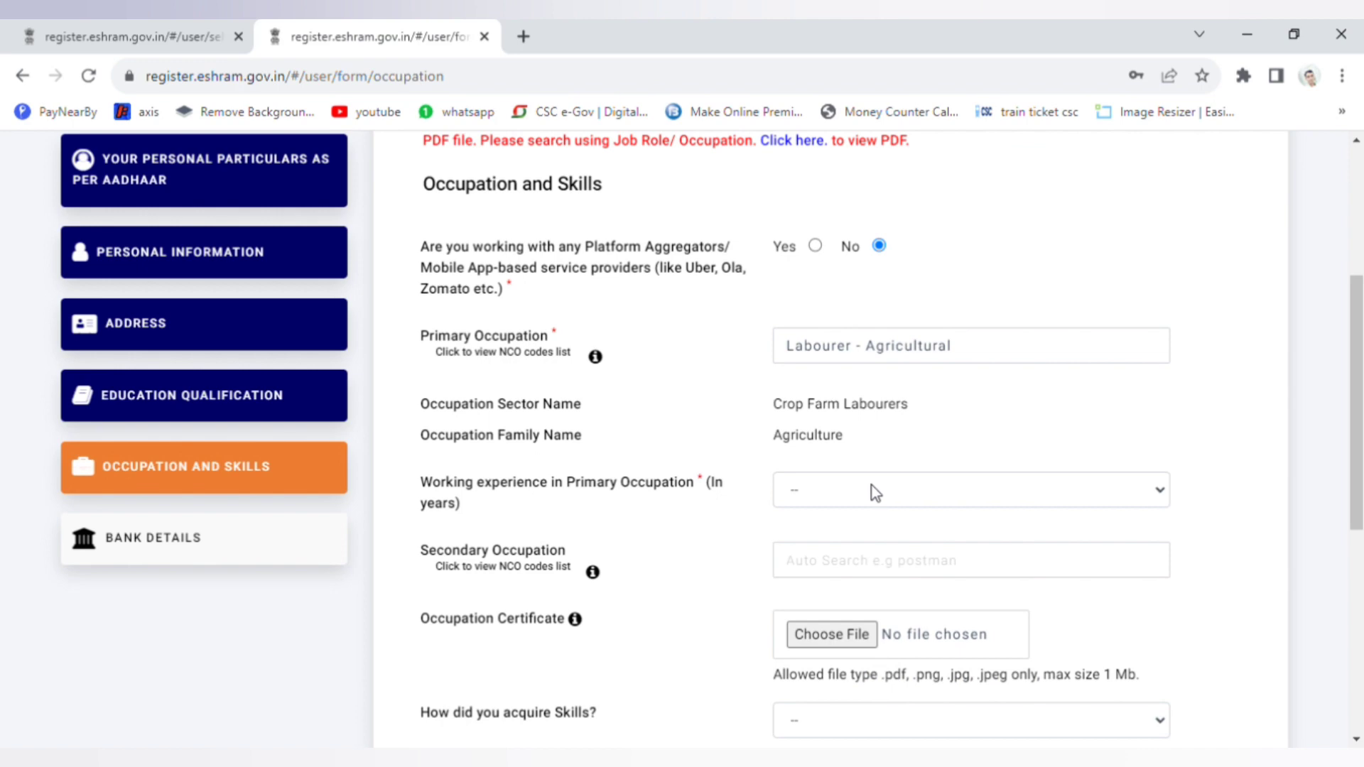
pyautogui.click(874, 492)
pyautogui.press('3')
pyautogui.scroll(-2, 876, 462)
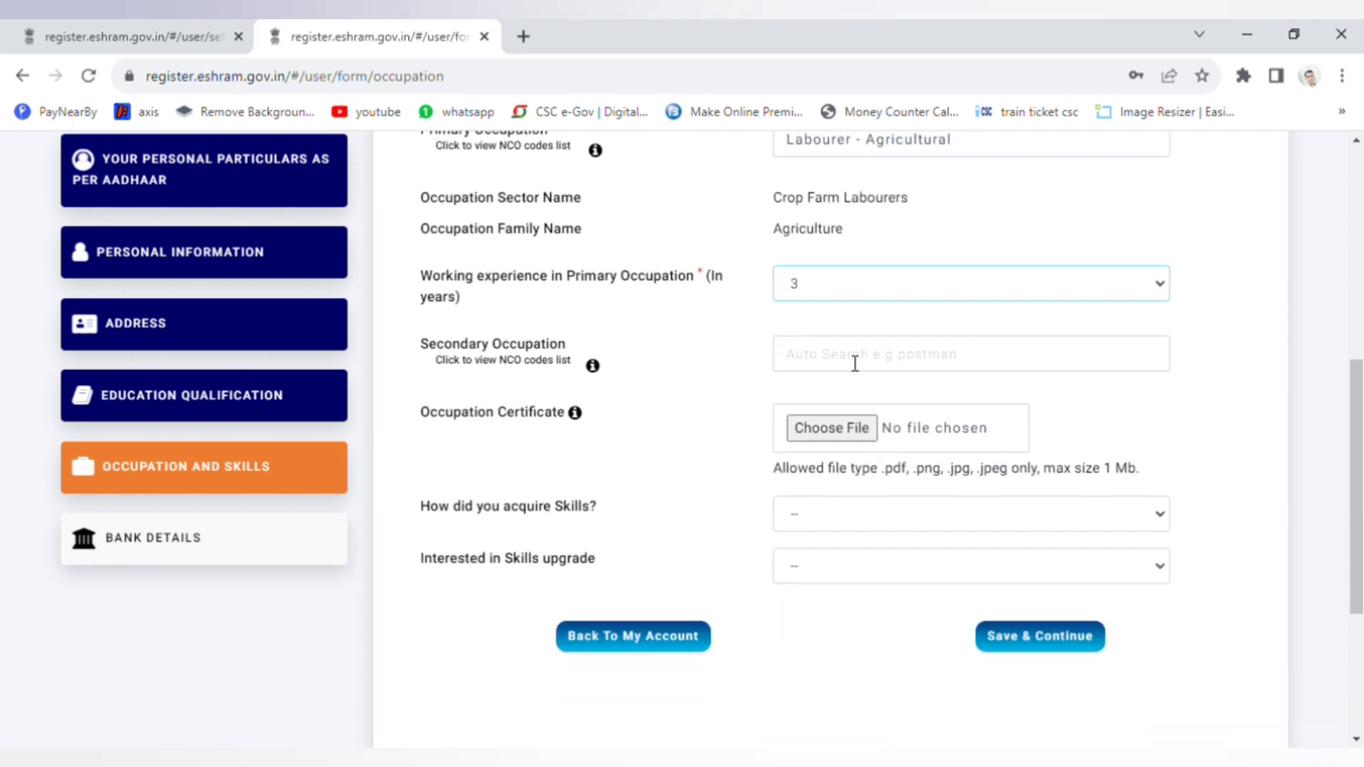
# Fill the secondary occupation and skill-acquisition fields, then save the occupation details.
pyautogui.scroll(-1, 855, 364)
pyautogui.click(881, 257)
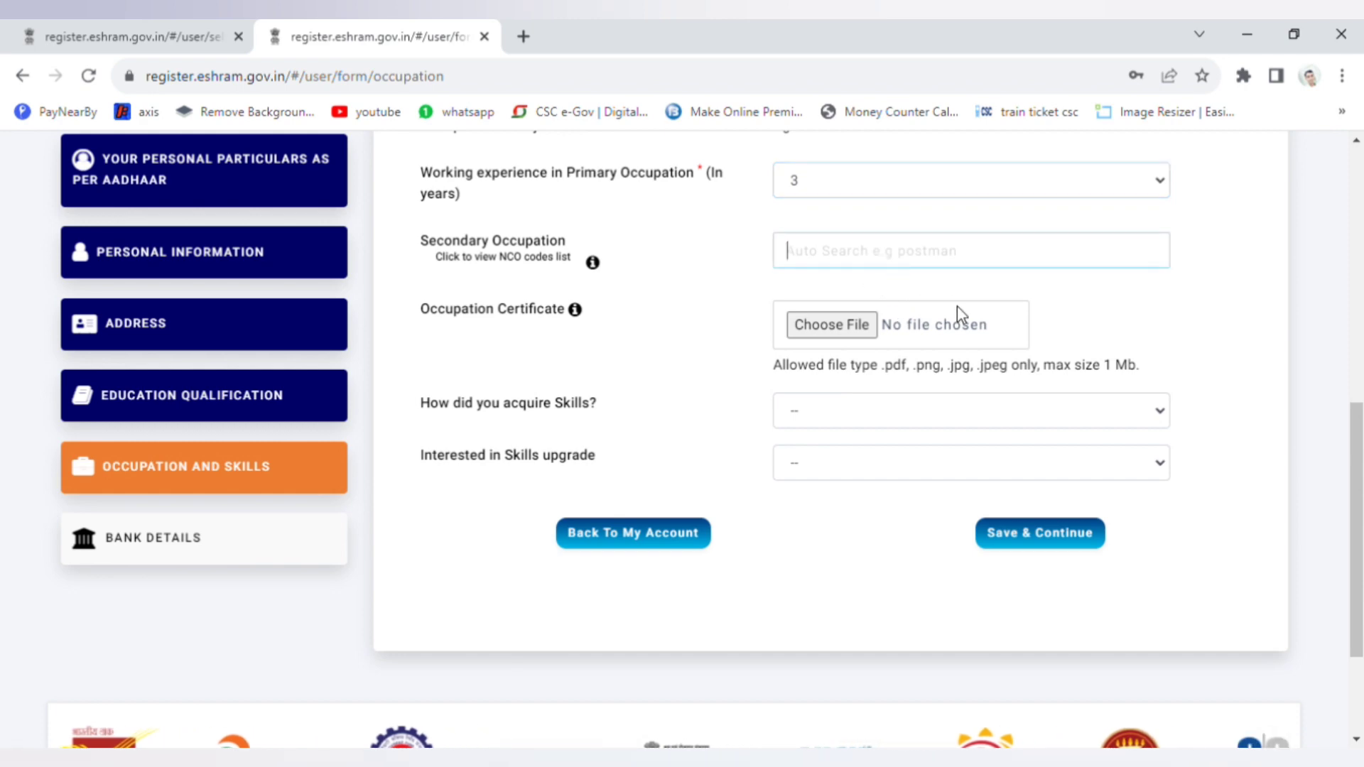
pyautogui.click(1070, 413)
pyautogui.click(1038, 533)
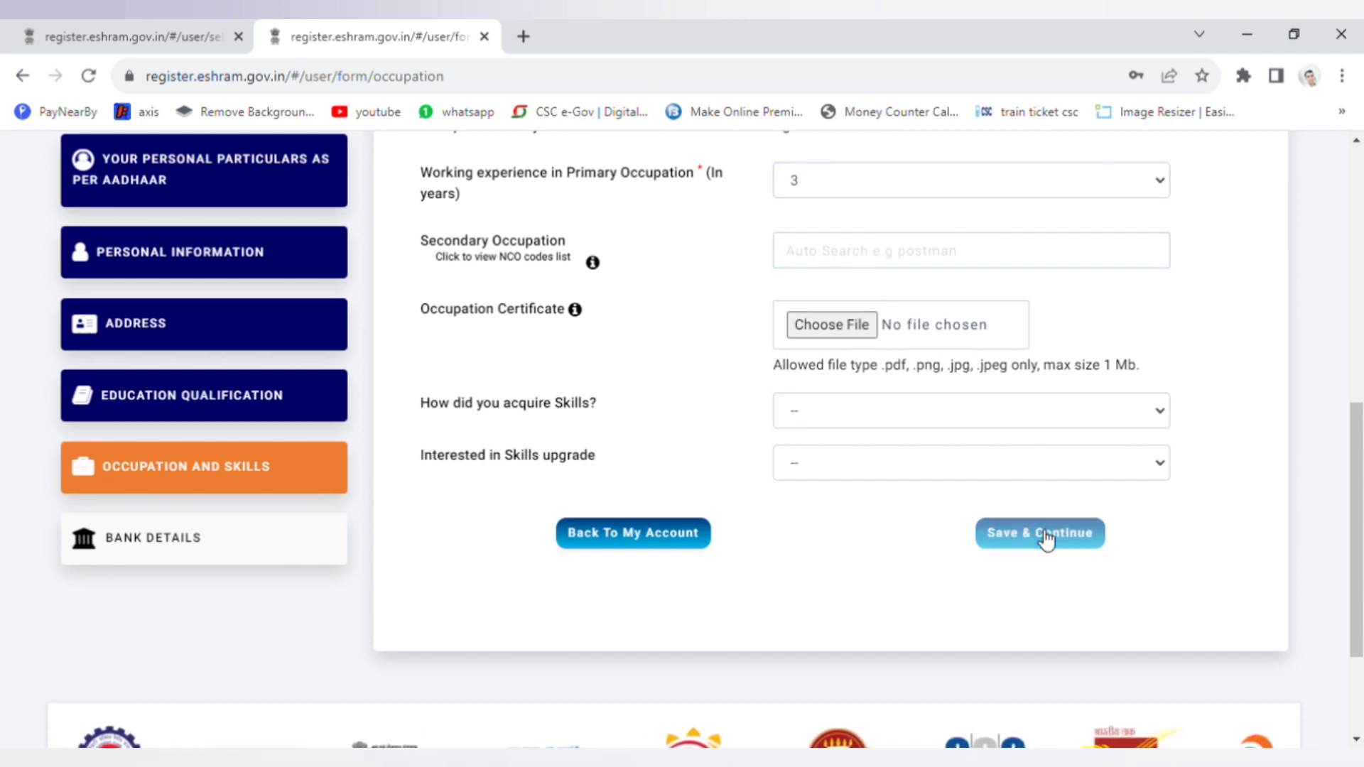
pyautogui.scroll(-3, 992, 509)
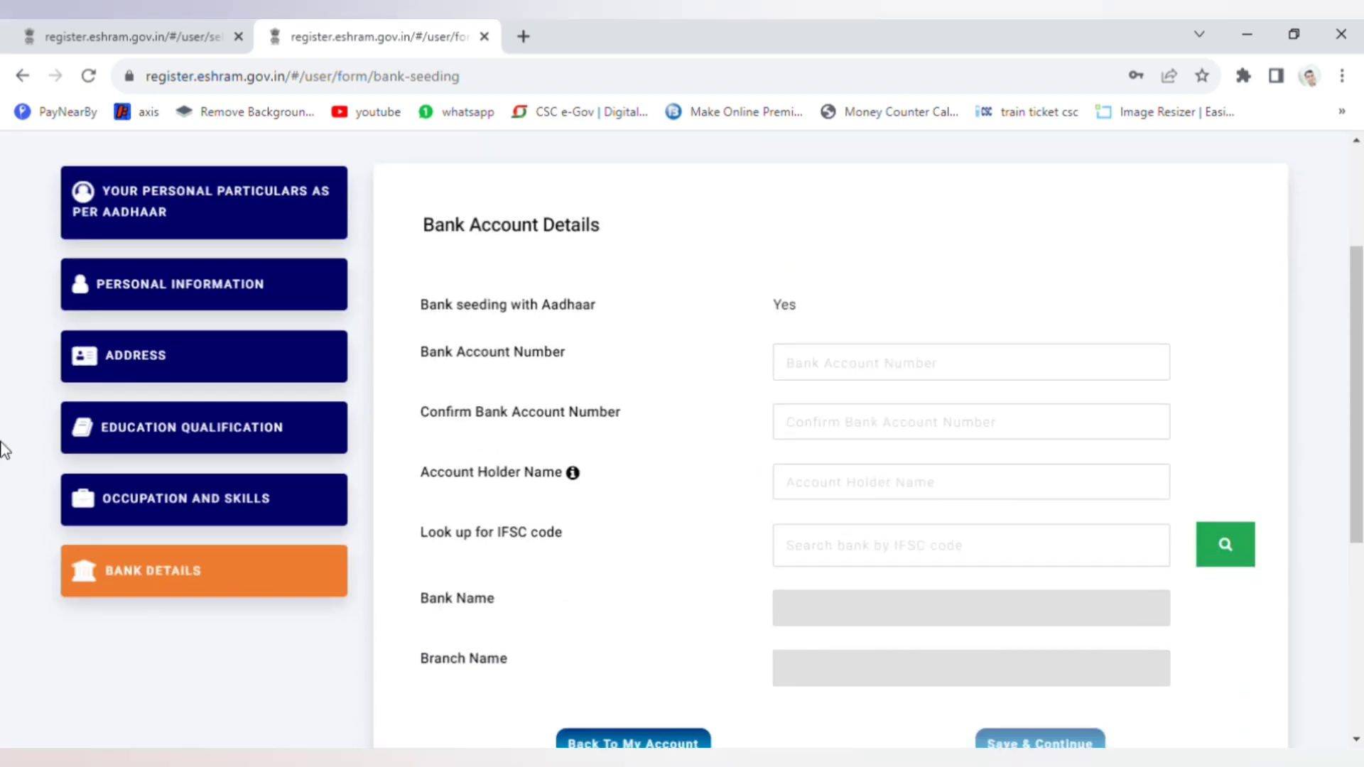
# Enter and confirm the bank account number with holder details, then save to reach the preview.
pyautogui.click(897, 378)
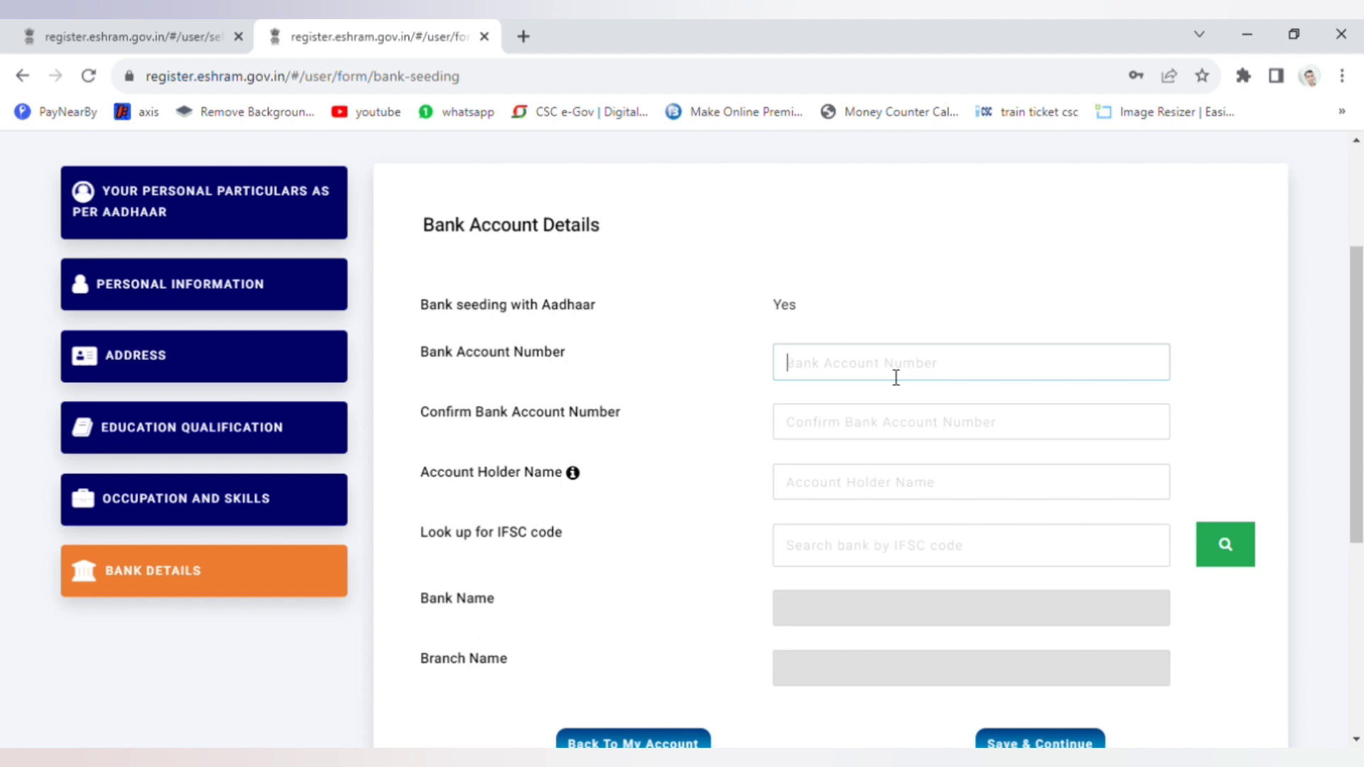
pyautogui.click(848, 434)
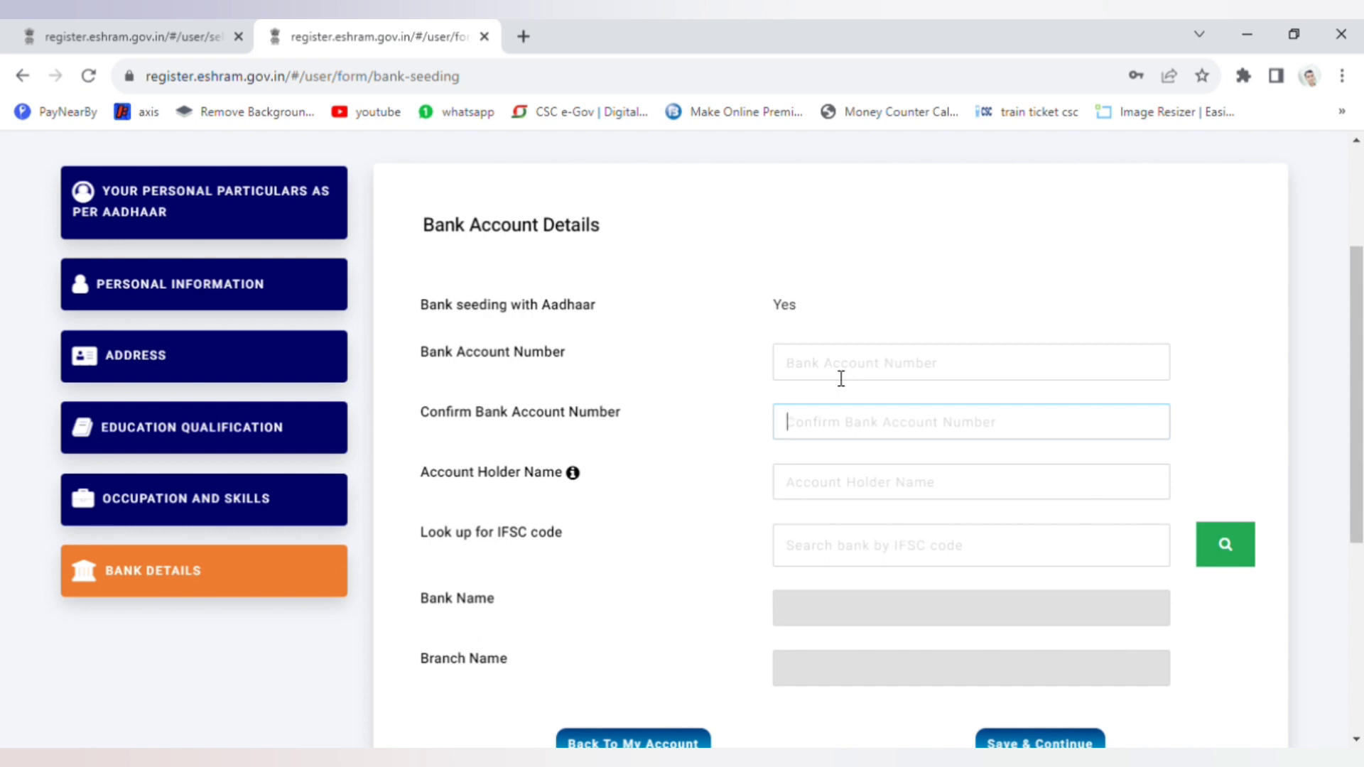
pyautogui.write('••••')
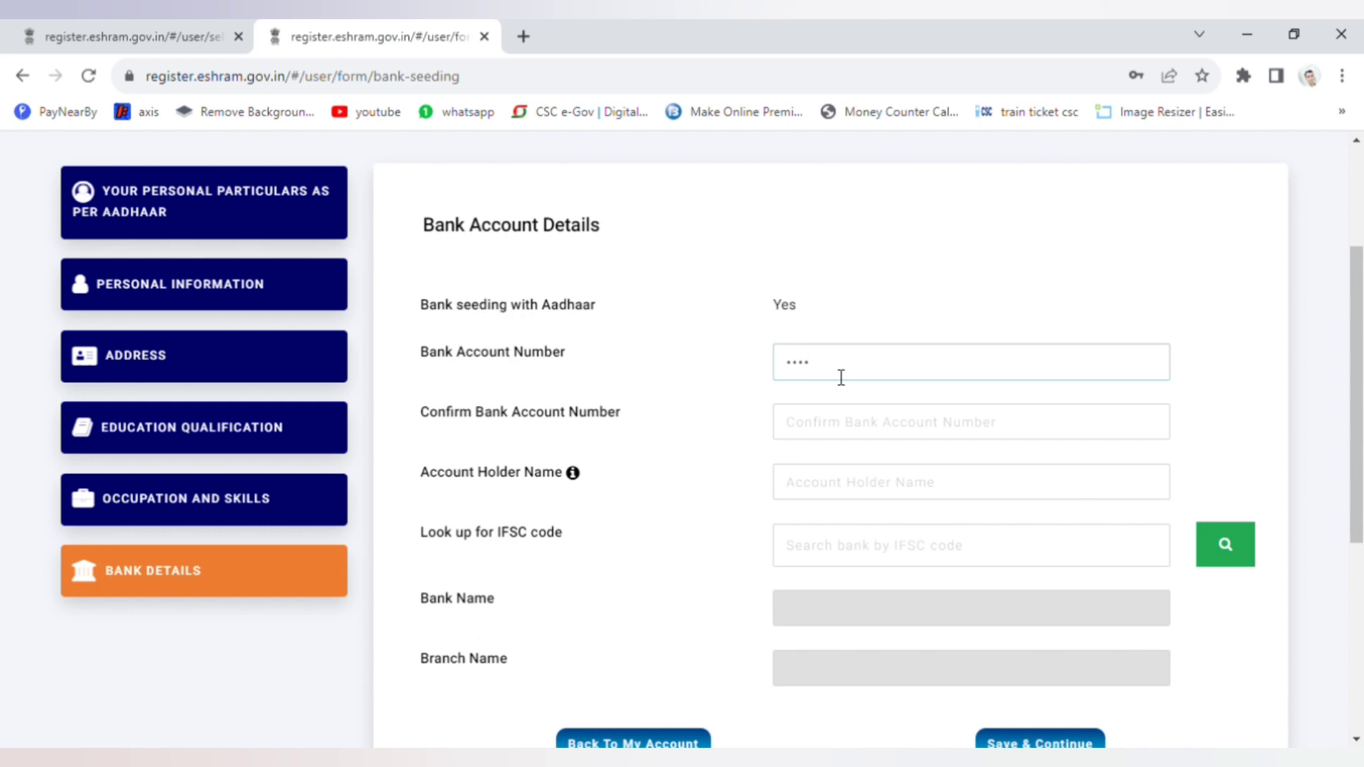
pyautogui.scroll(-2, 841, 377)
pyautogui.scroll(-2, 1030, 545)
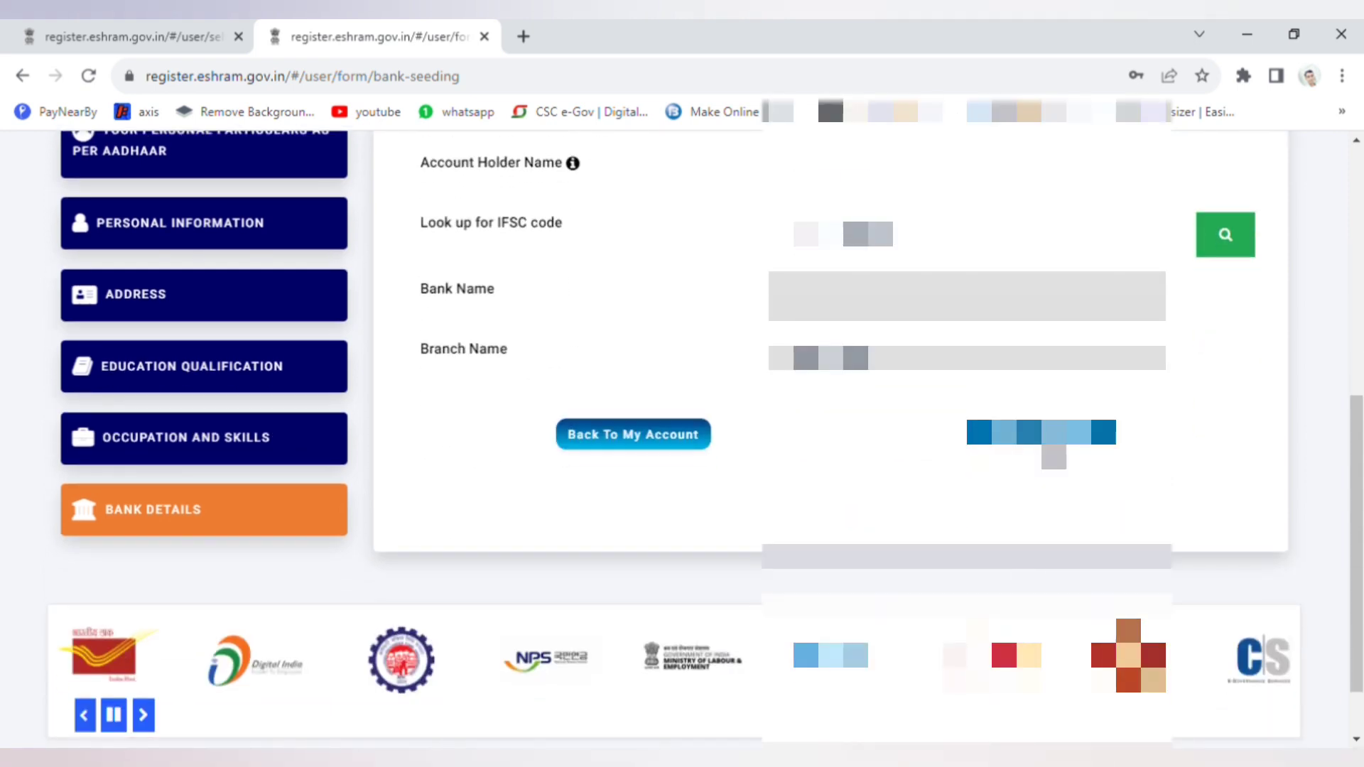
pyautogui.click(1046, 442)
pyautogui.scroll(-3, 832, 455)
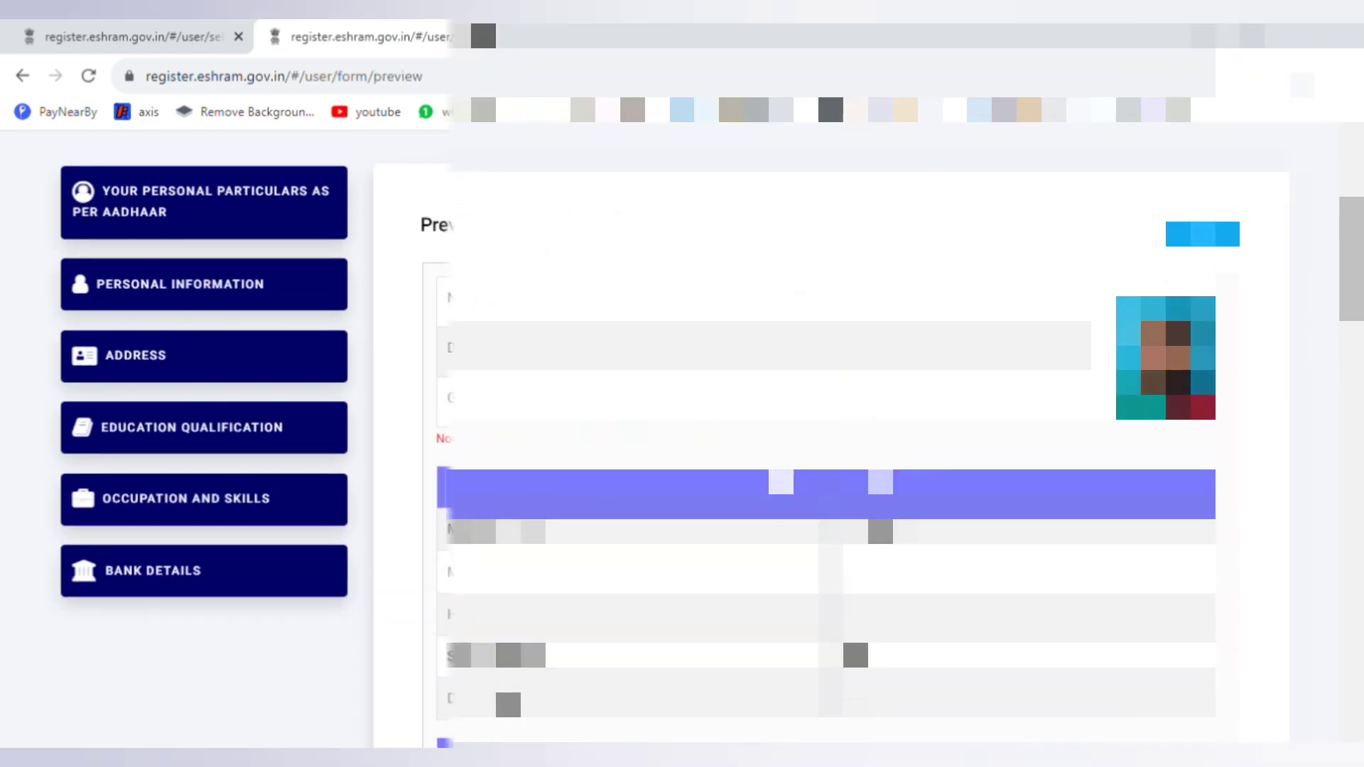
# Review the registration preview details down the page.
pyautogui.scroll(-2, 831, 455)
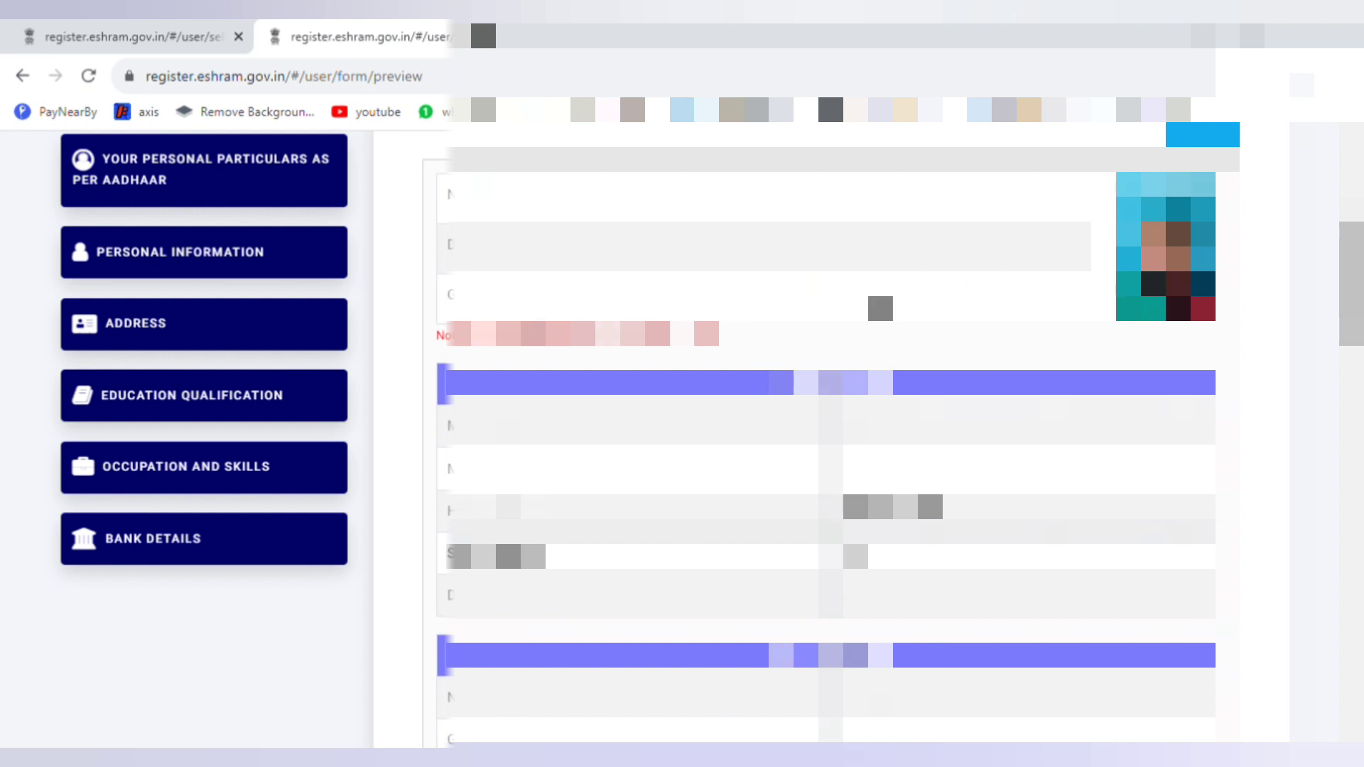
pyautogui.scroll(-2, 831, 454)
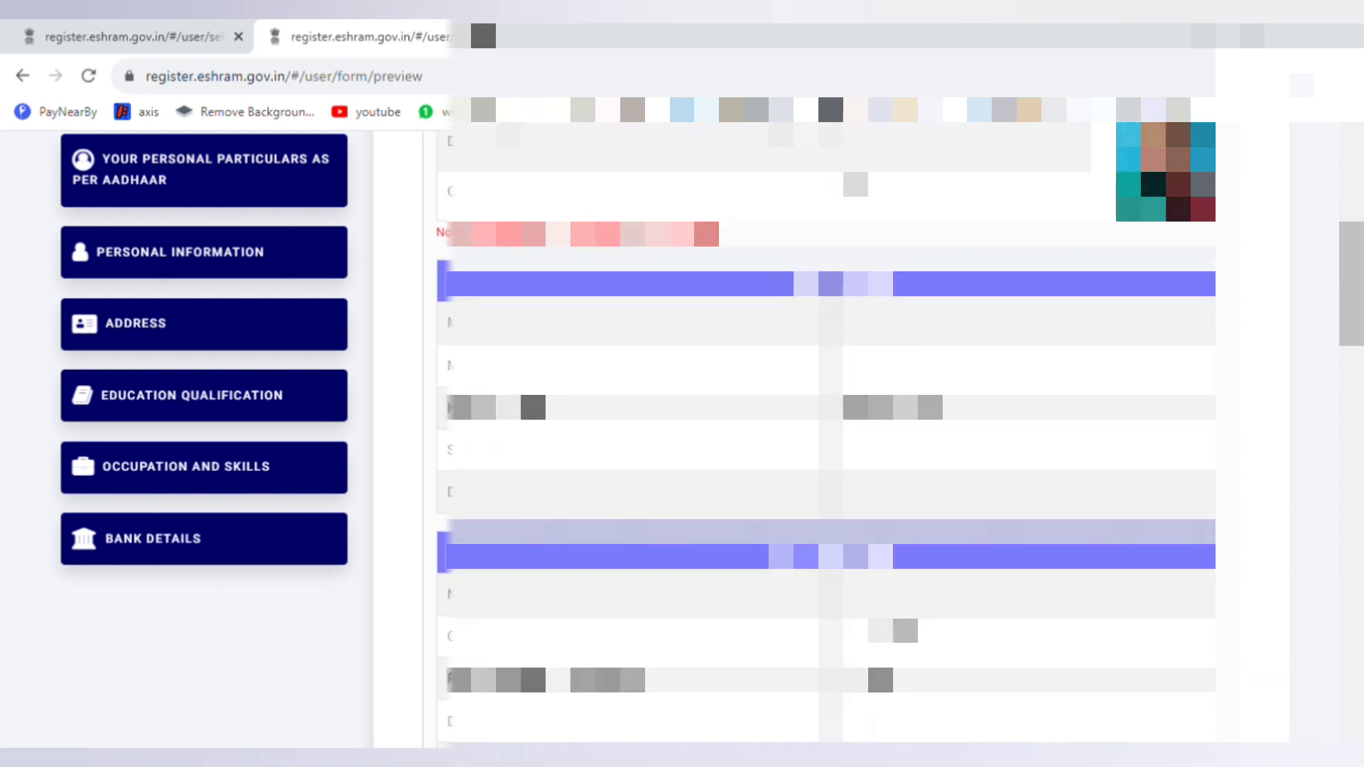
pyautogui.scroll(-5, 831, 455)
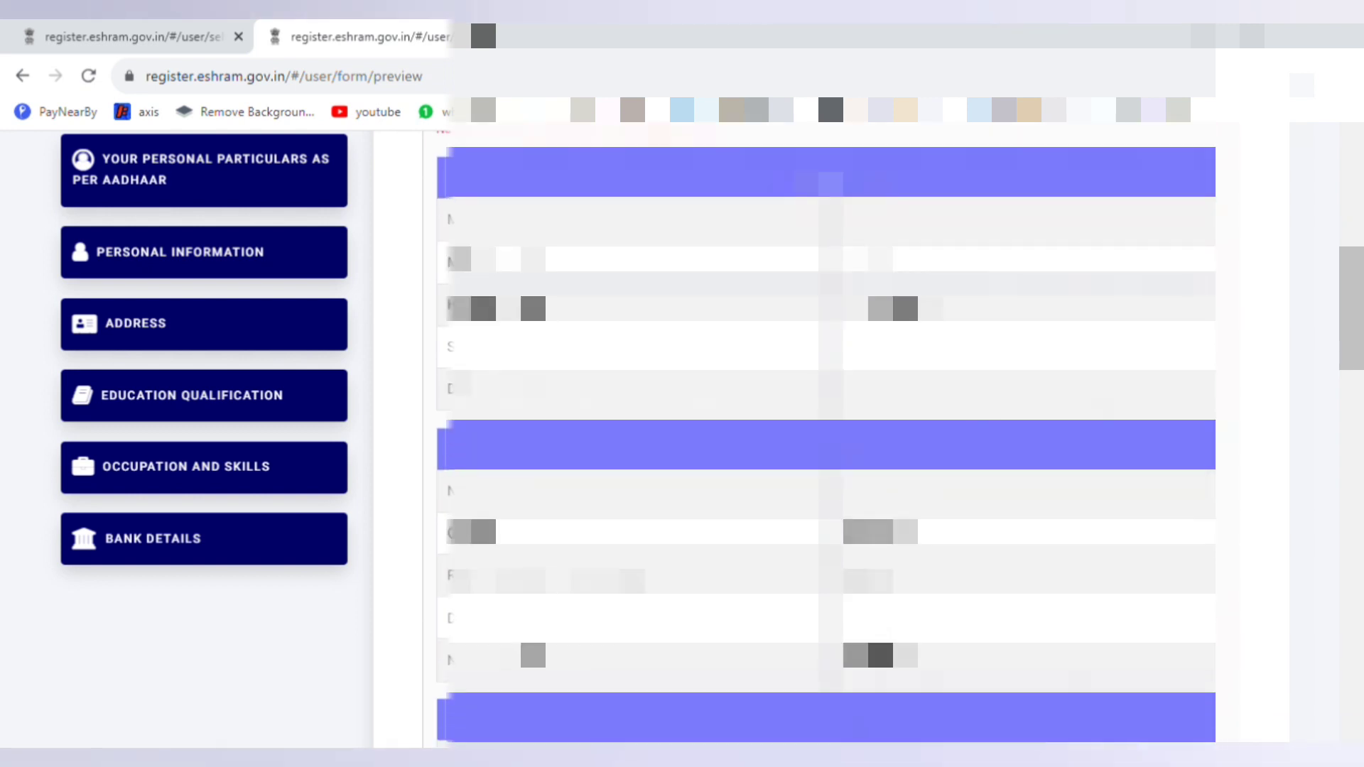
pyautogui.scroll(-2, 832, 455)
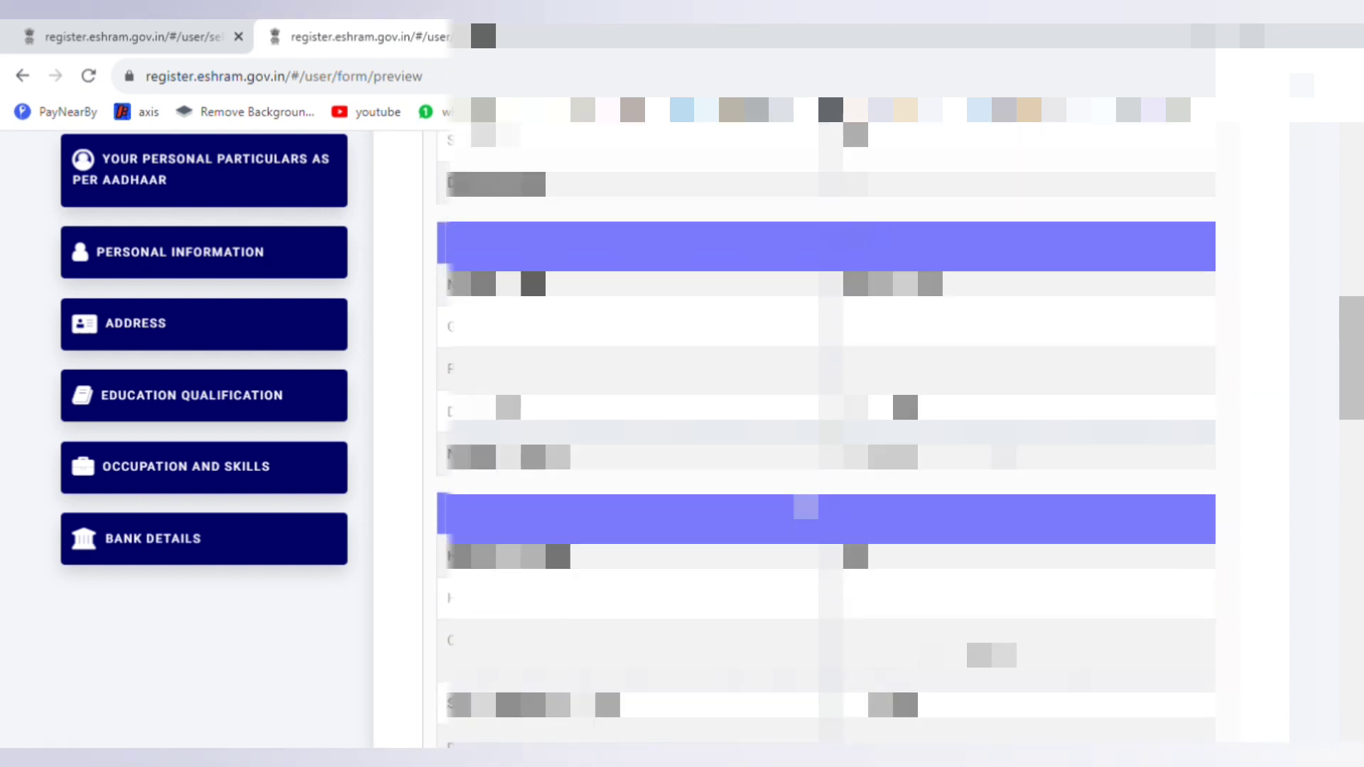
pyautogui.scroll(-2, 832, 454)
pyautogui.scroll(-2, 831, 454)
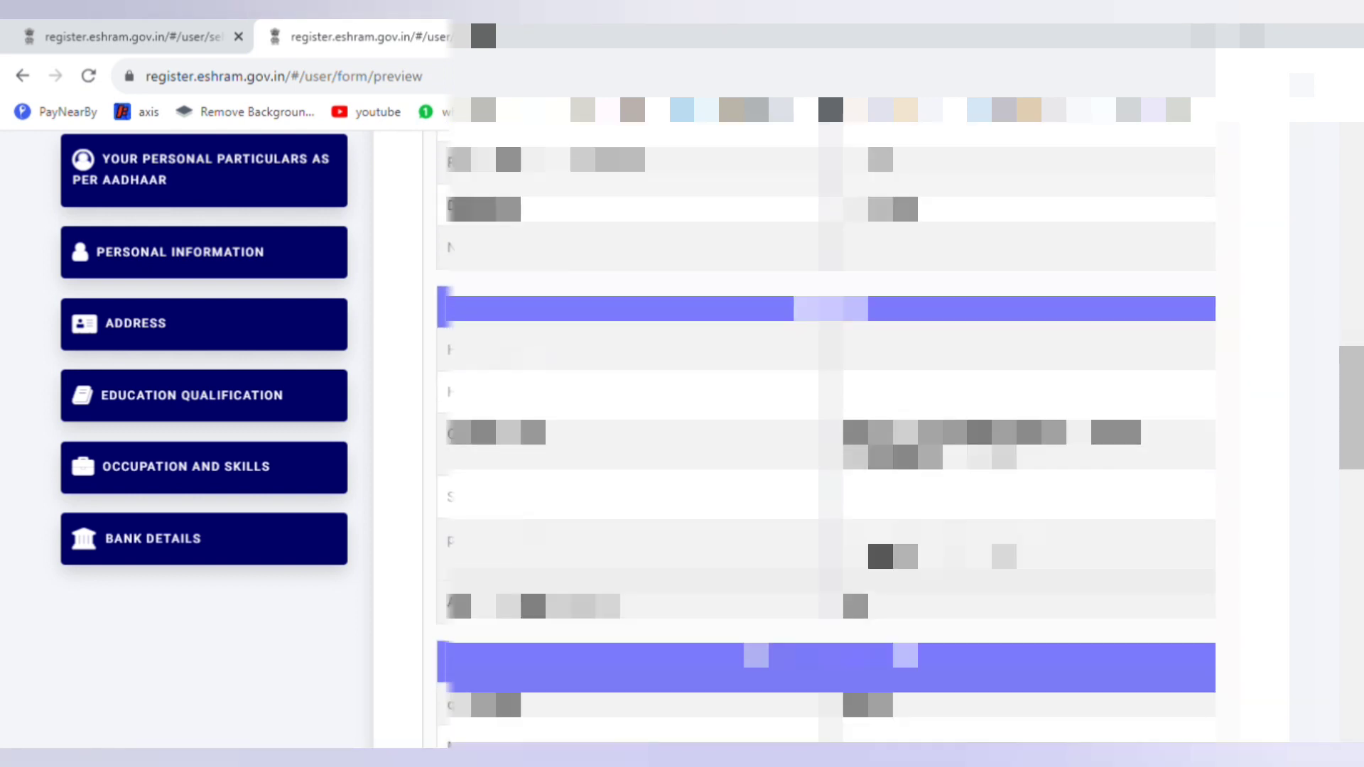
pyautogui.scroll(-5, 831, 455)
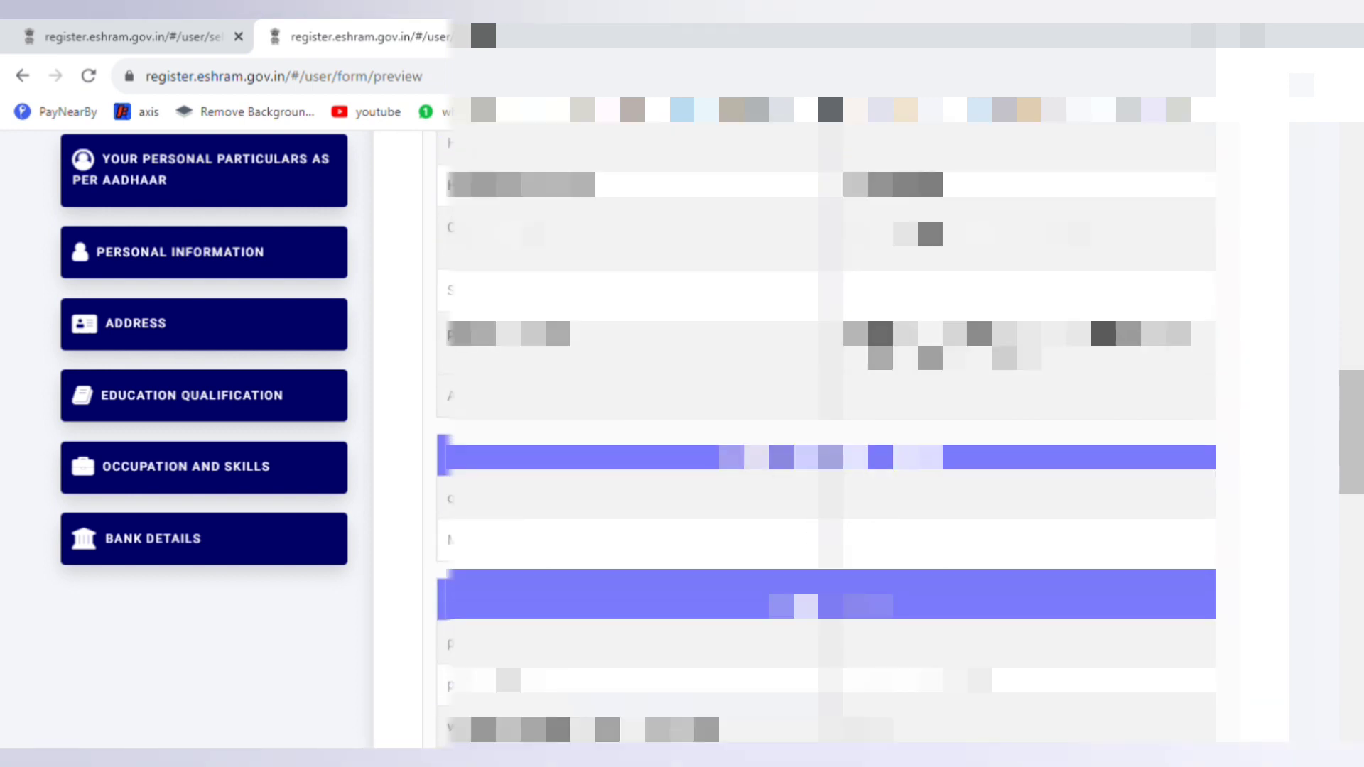
pyautogui.scroll(-5, 832, 455)
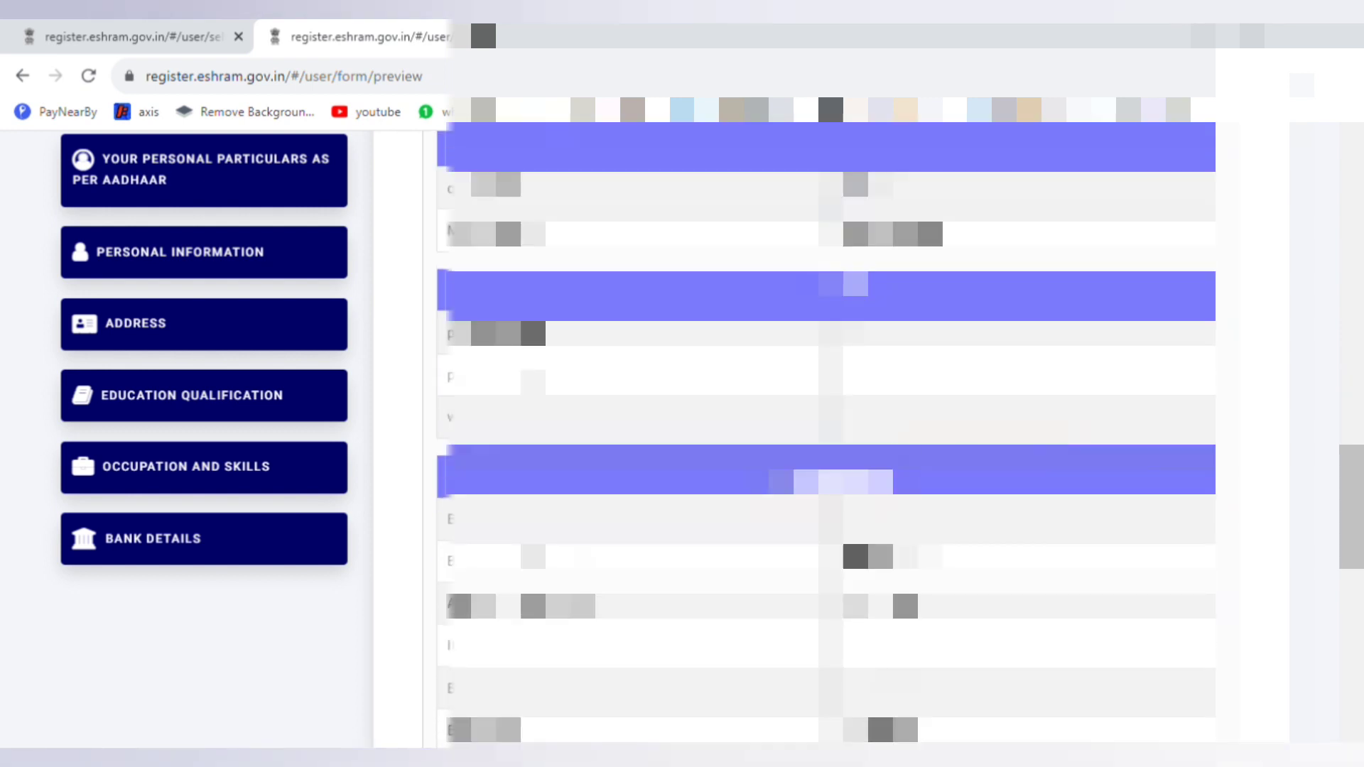
pyautogui.scroll(-2, 832, 455)
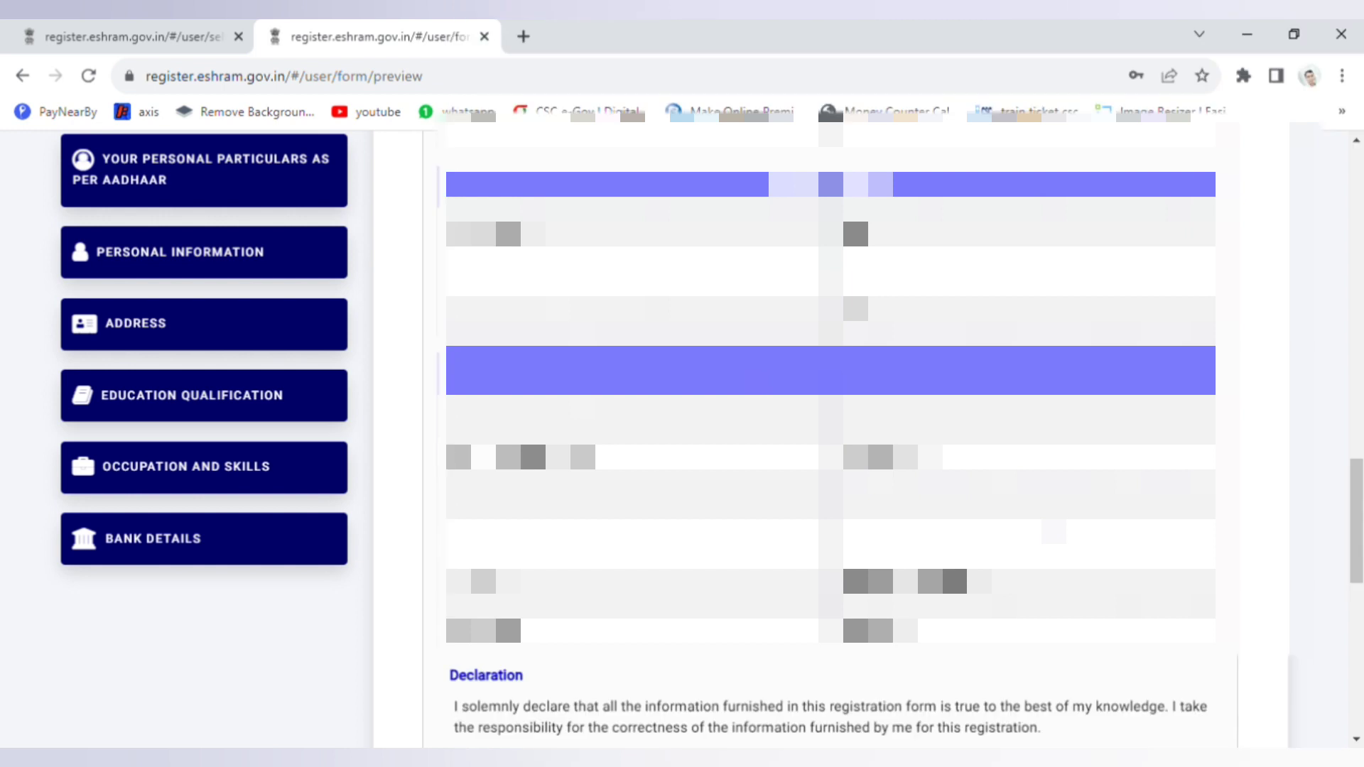
# Tick the registration declaration and answer No to joining the National Career Service.
pyautogui.scroll(-2, 831, 440)
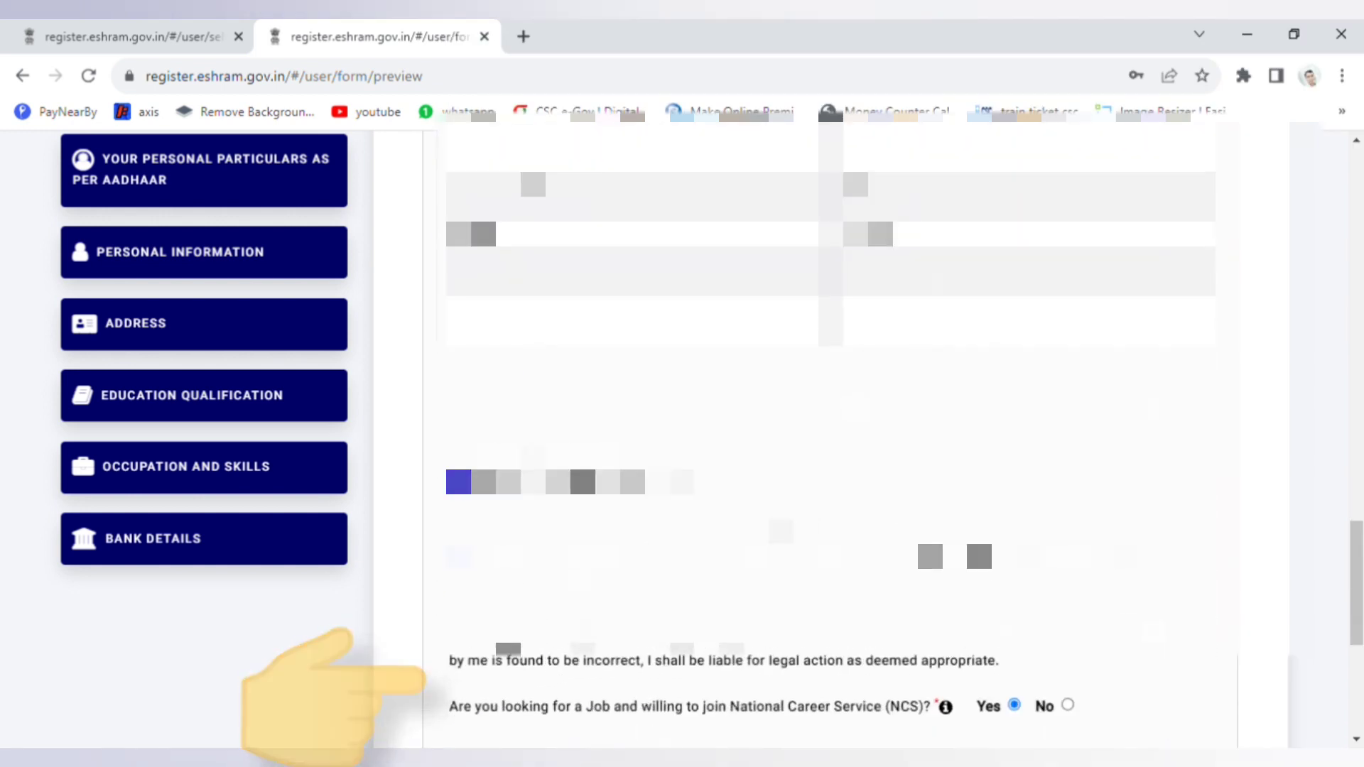
pyautogui.scroll(-2, 467, 517)
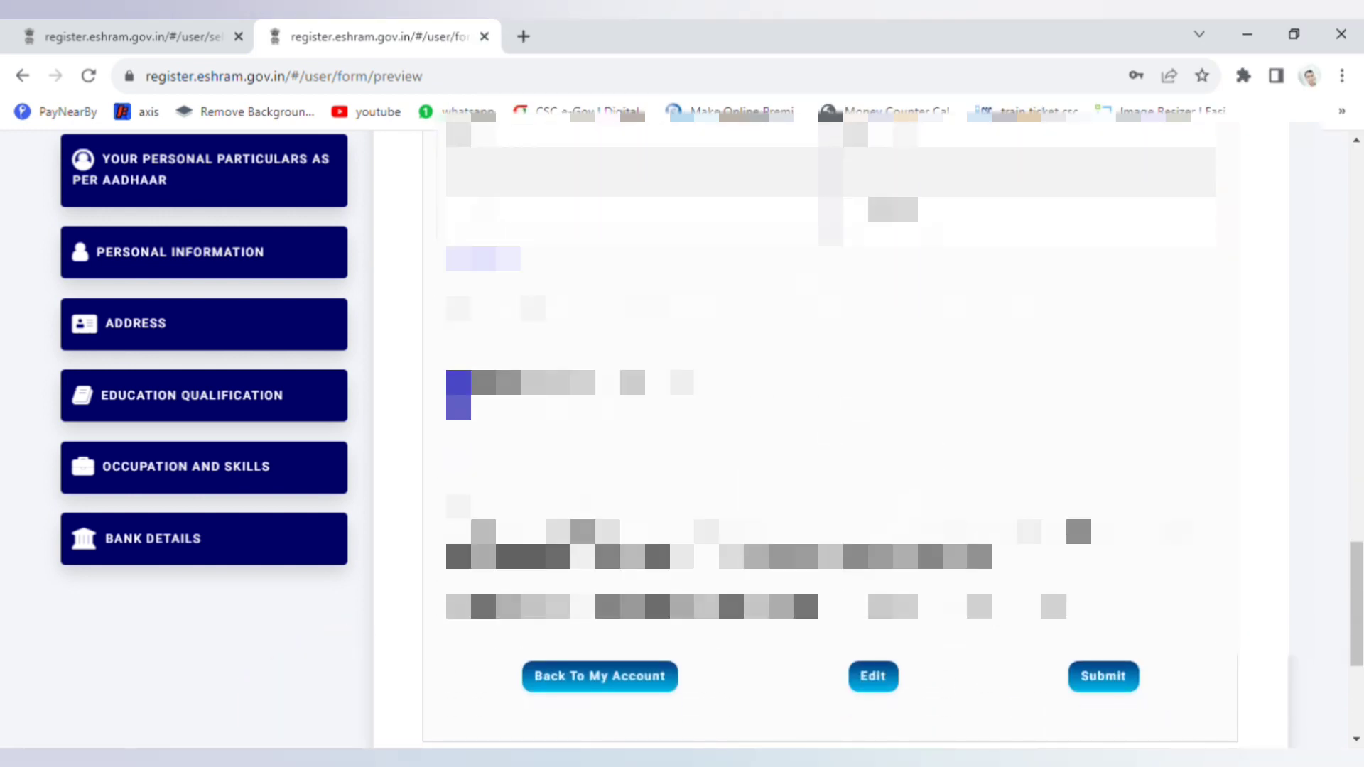
pyautogui.click(465, 514)
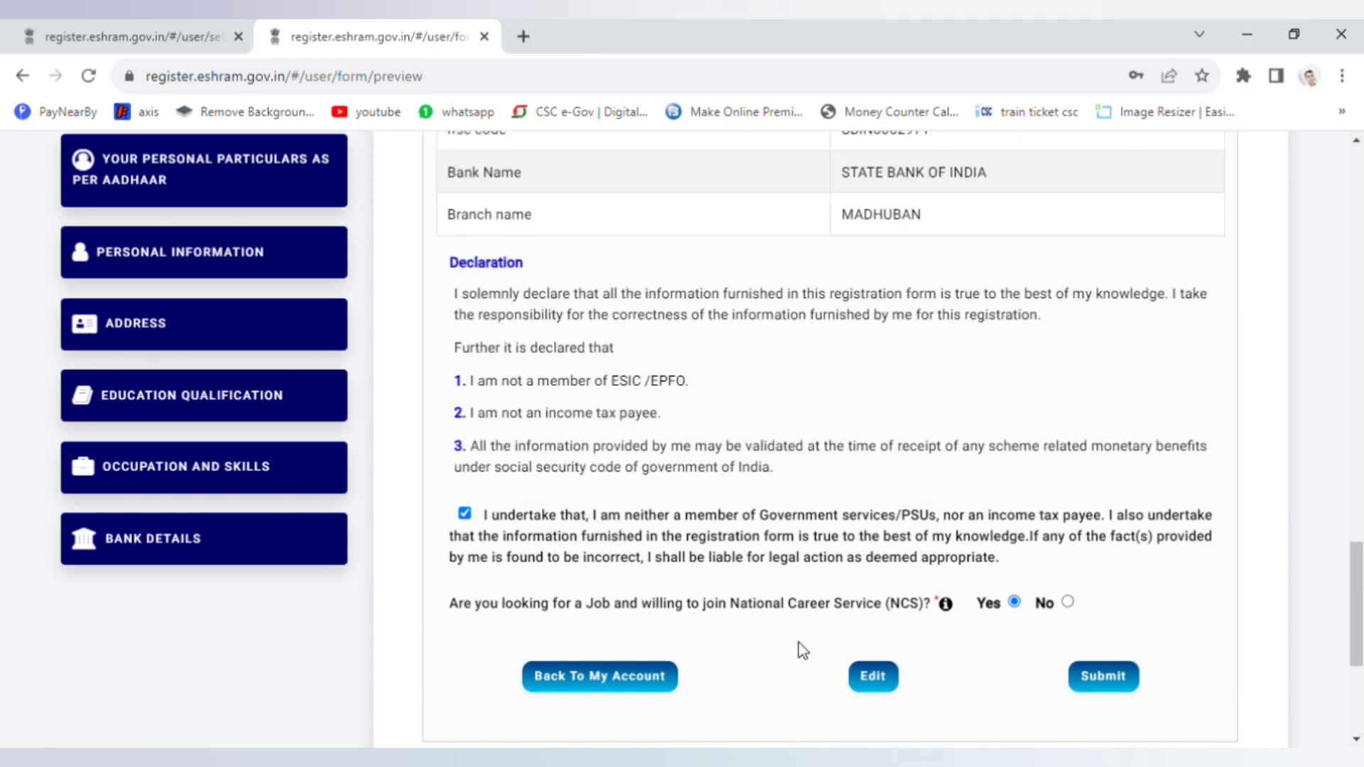
pyautogui.click(1068, 604)
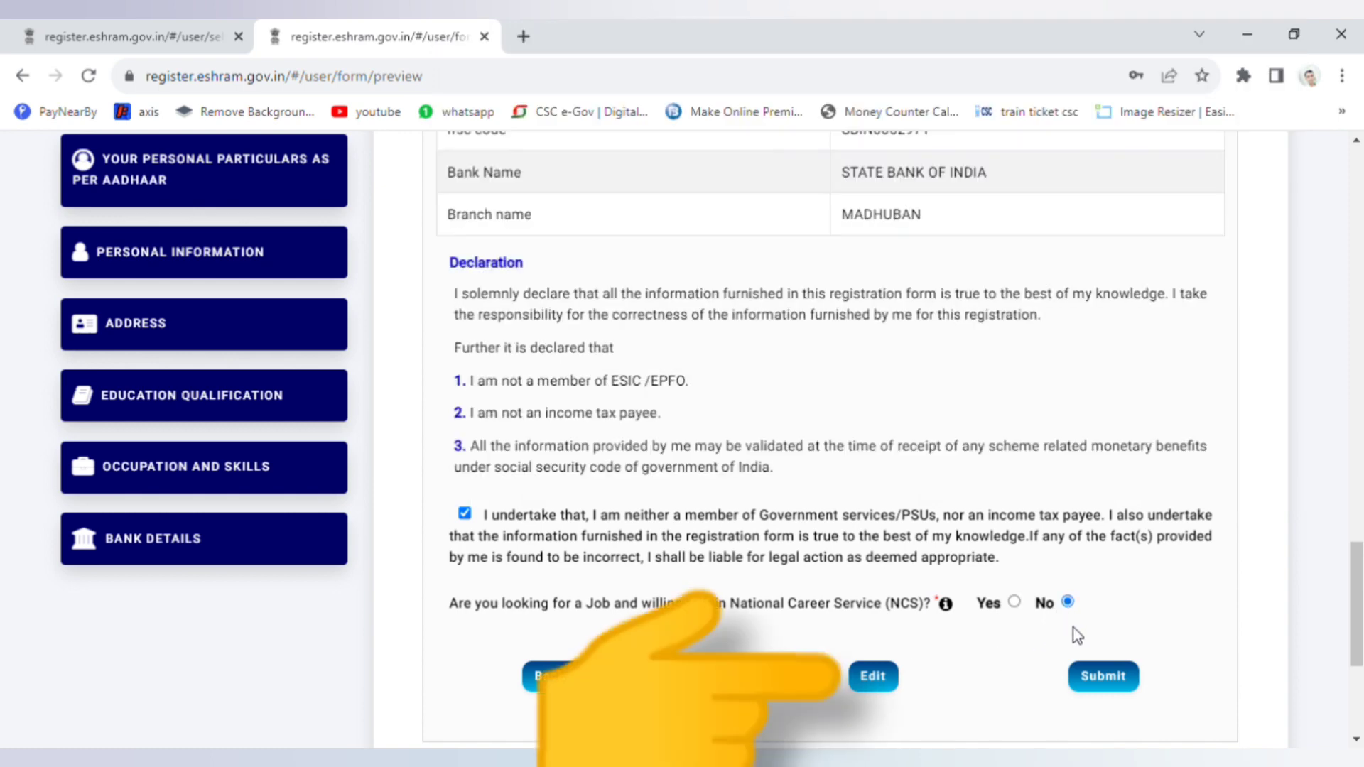
# Submit the registration and view the generated e-Shram UAN card.
pyautogui.click(1098, 677)
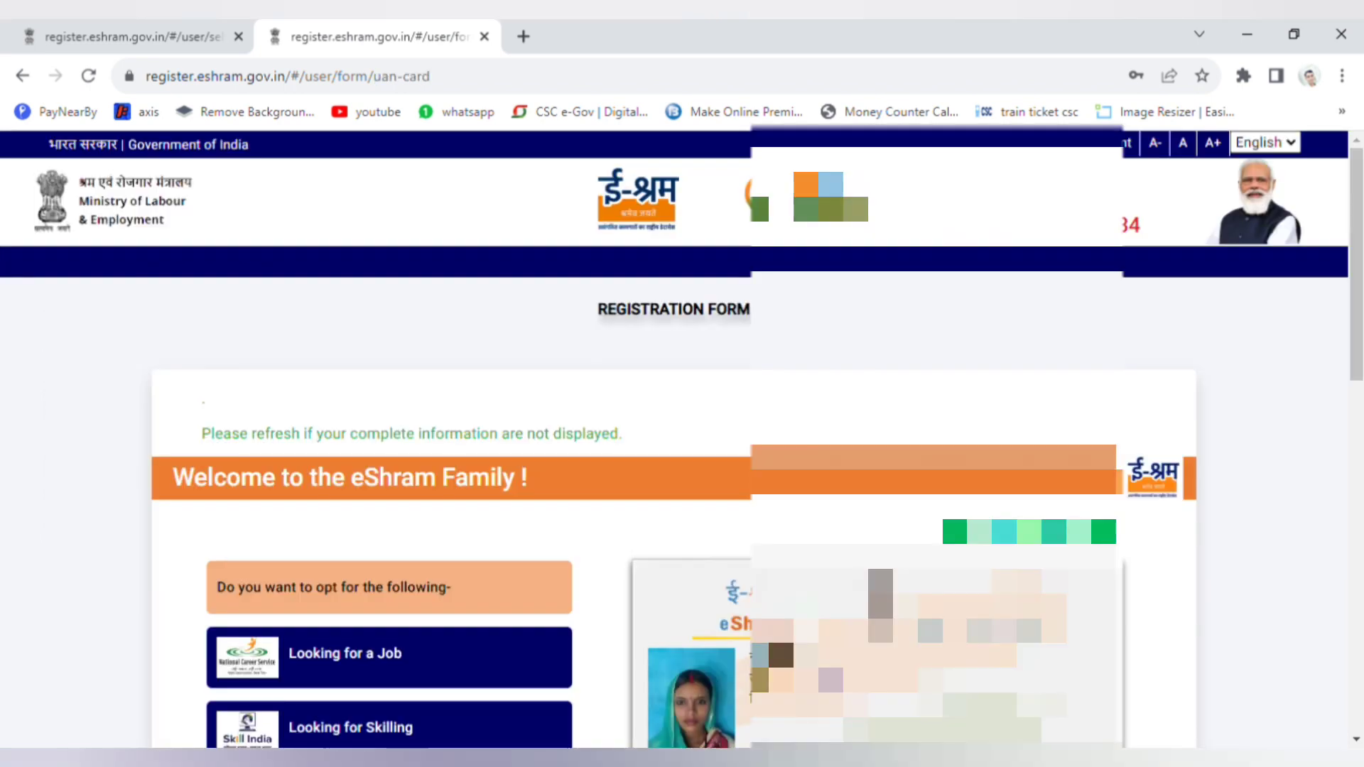
pyautogui.scroll(-3, 938, 497)
pyautogui.scroll(-2, 633, 440)
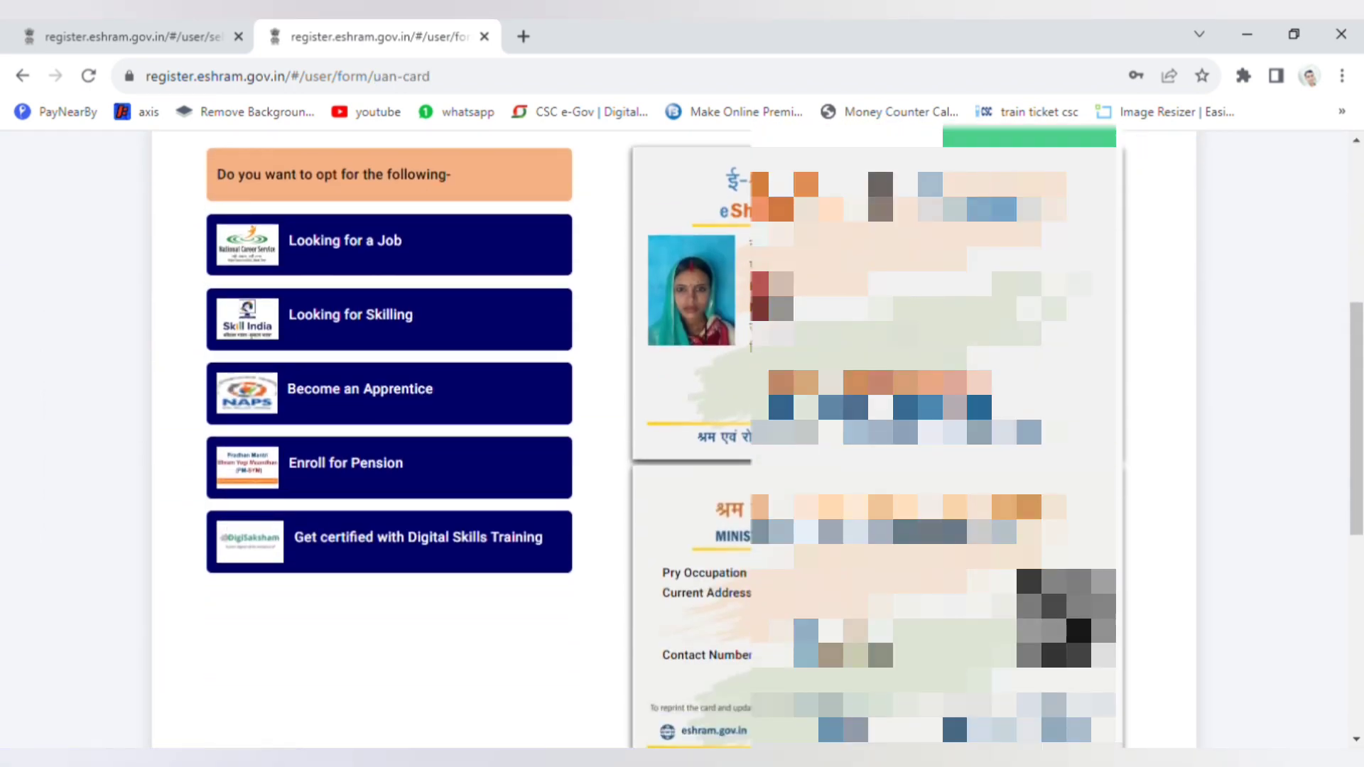
pyautogui.scroll(1, 931, 531)
pyautogui.moveTo(1353, 350); pyautogui.dragTo(1356, 359)
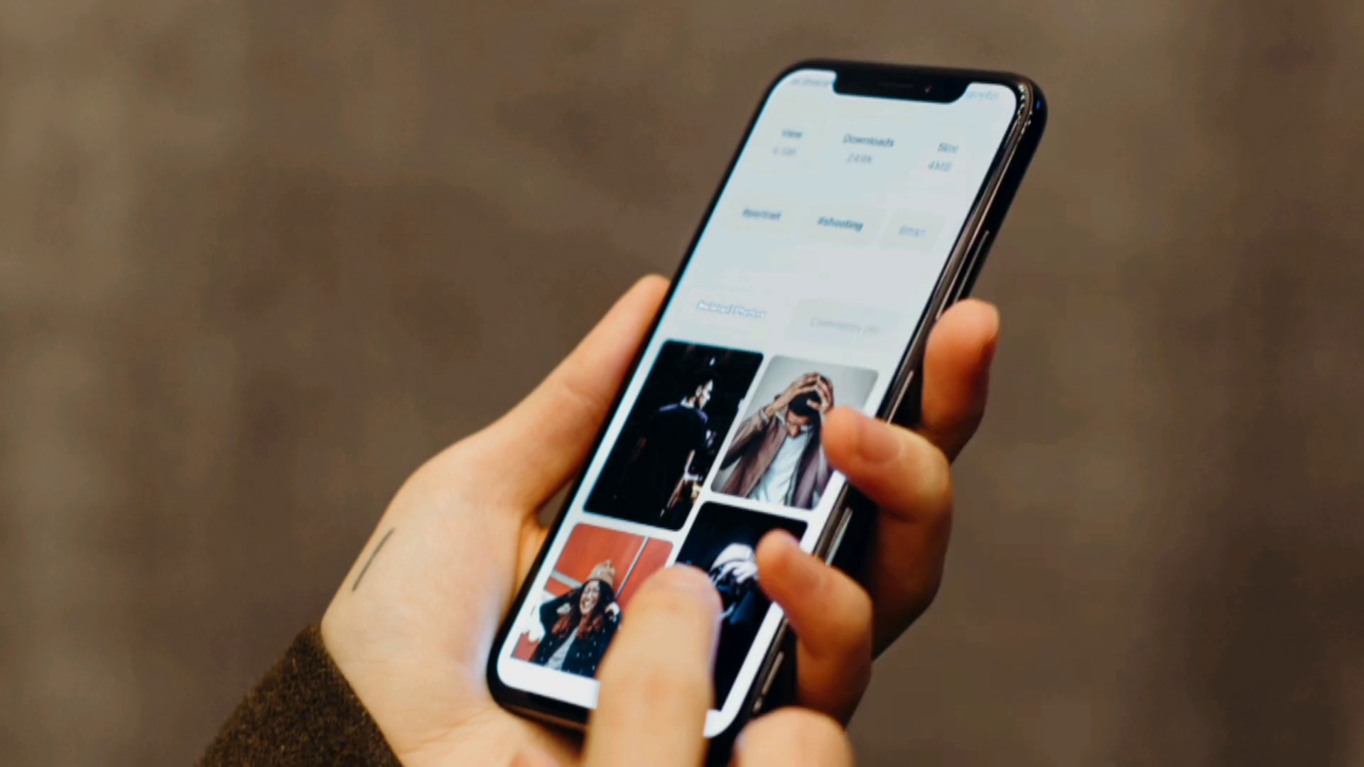